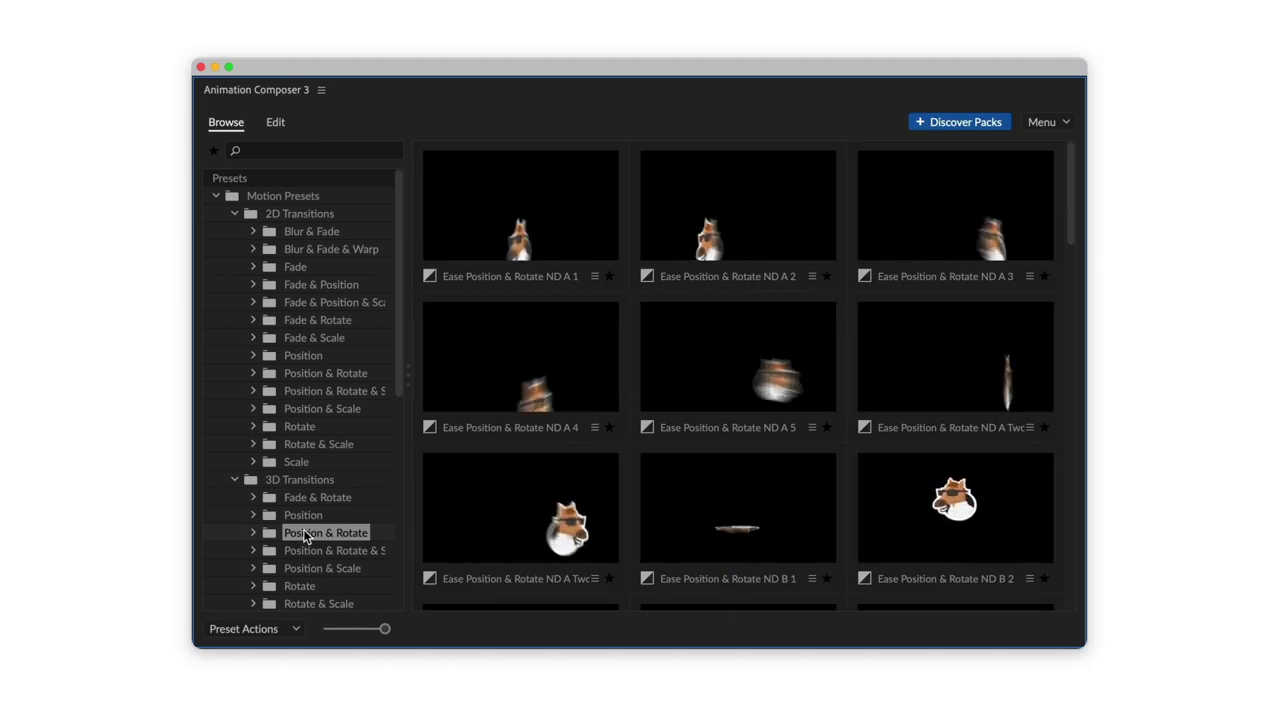
Step: Browse the 3D and 2D transition preset folders, then the Effects Position presets
click(305, 551)
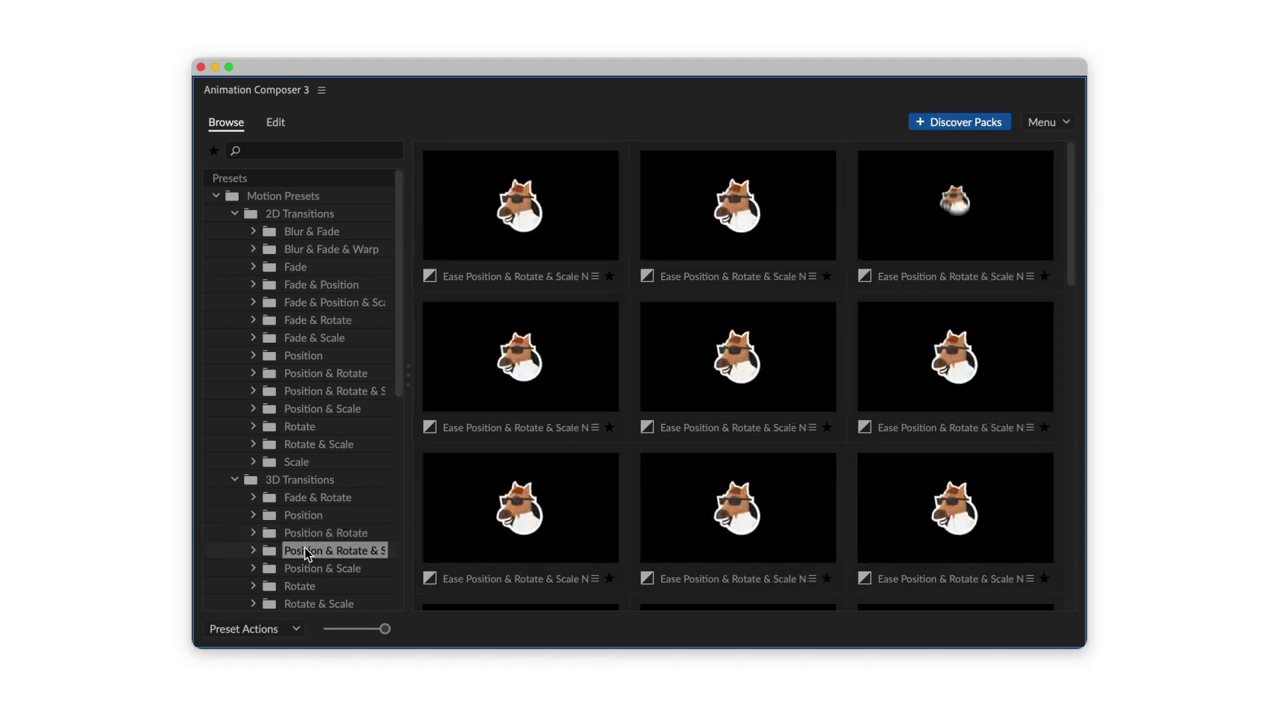
click(306, 567)
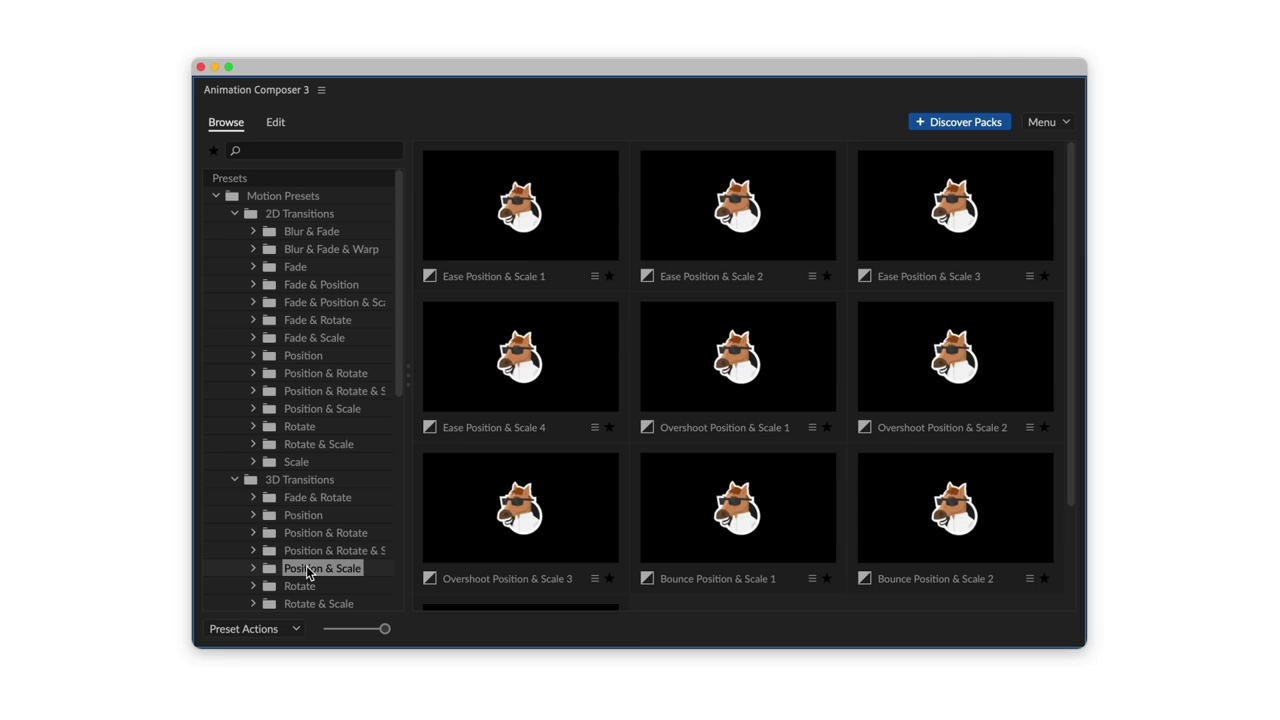
click(308, 320)
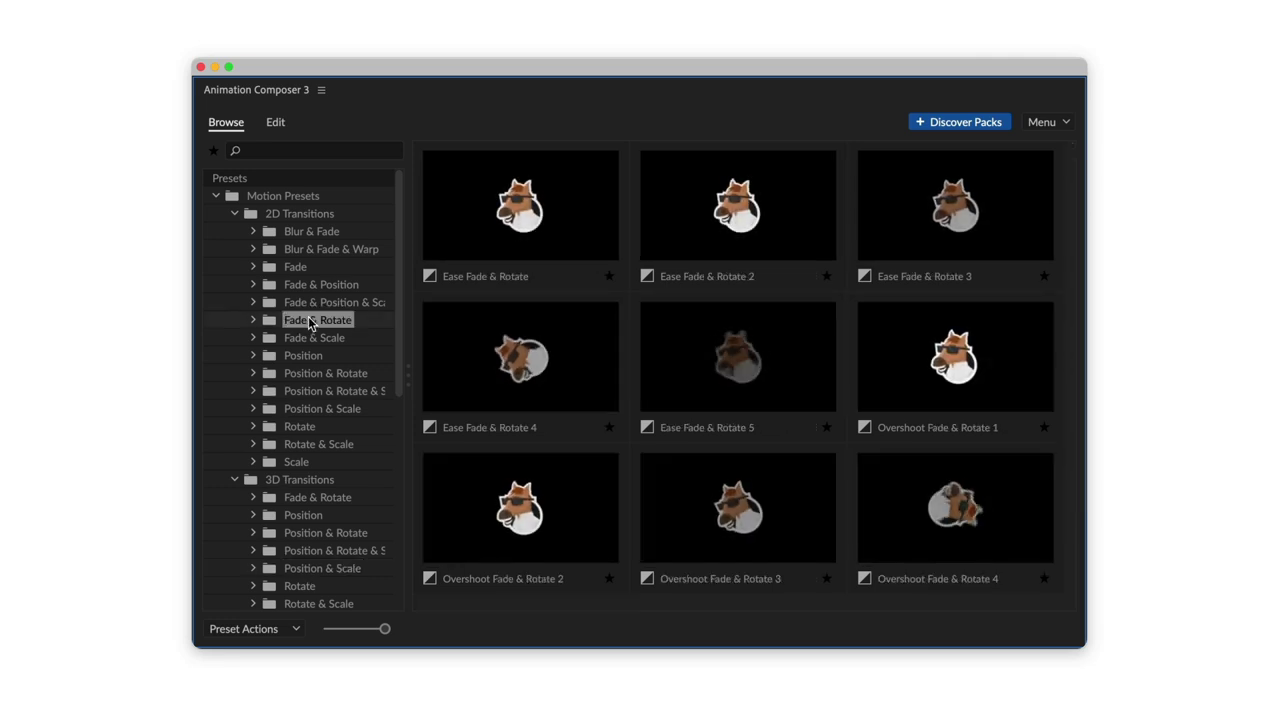
click(306, 337)
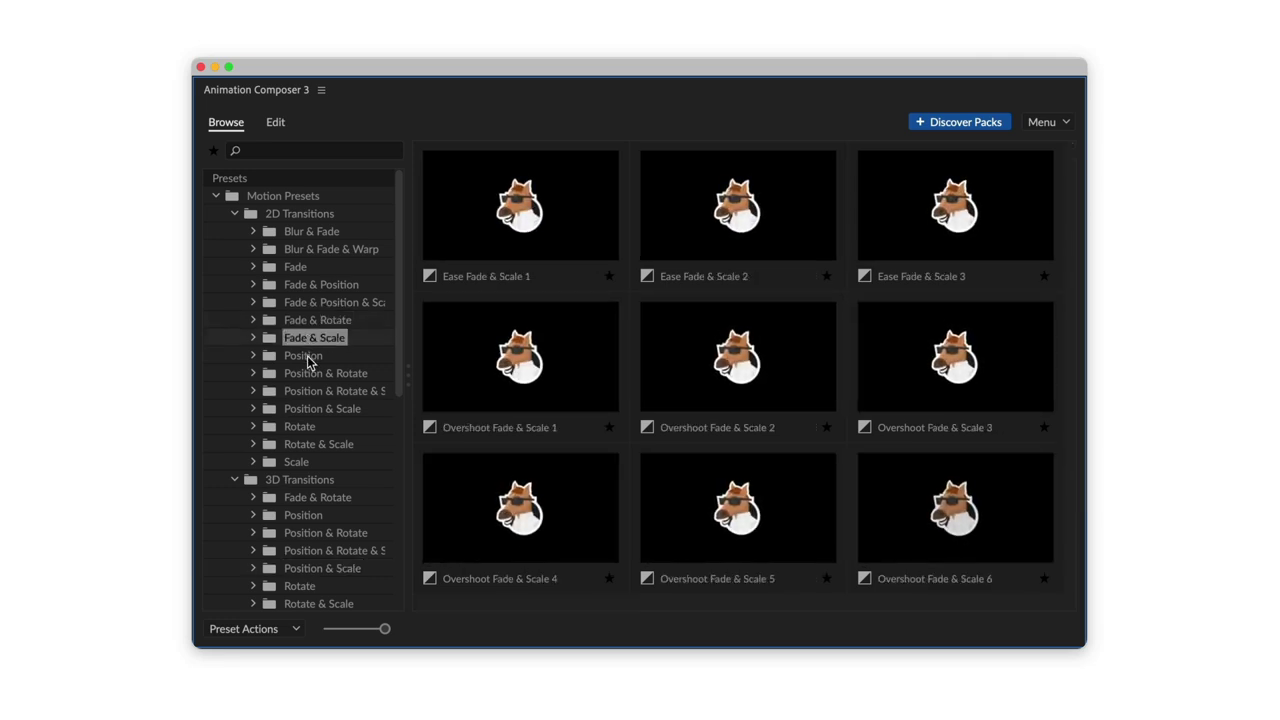
click(307, 355)
click(310, 373)
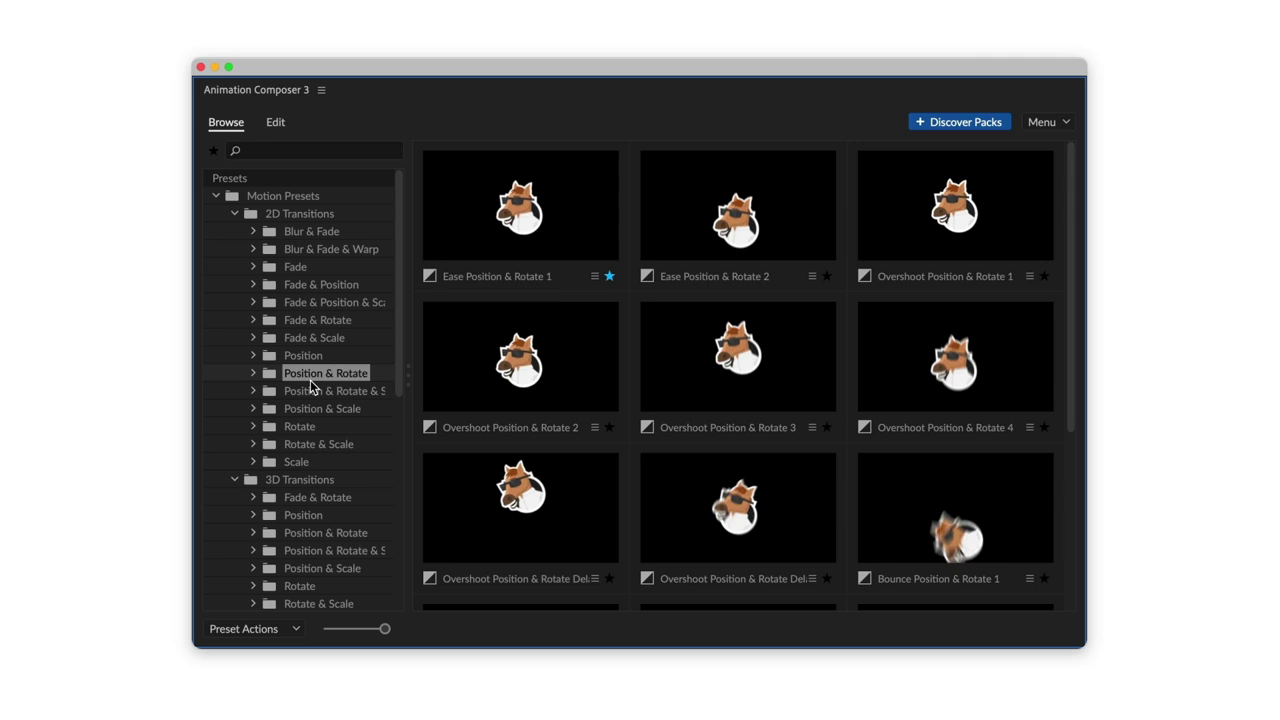
click(307, 407)
click(313, 443)
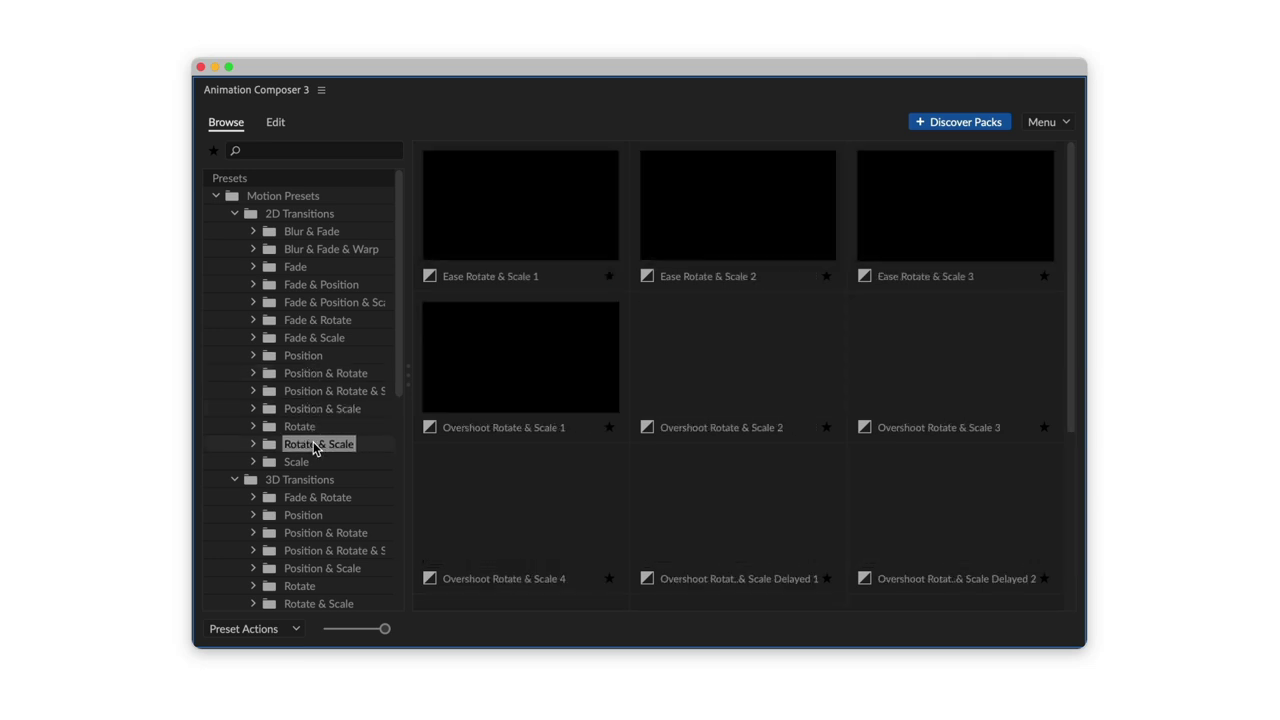
scroll(307, 486, down, 4)
click(310, 538)
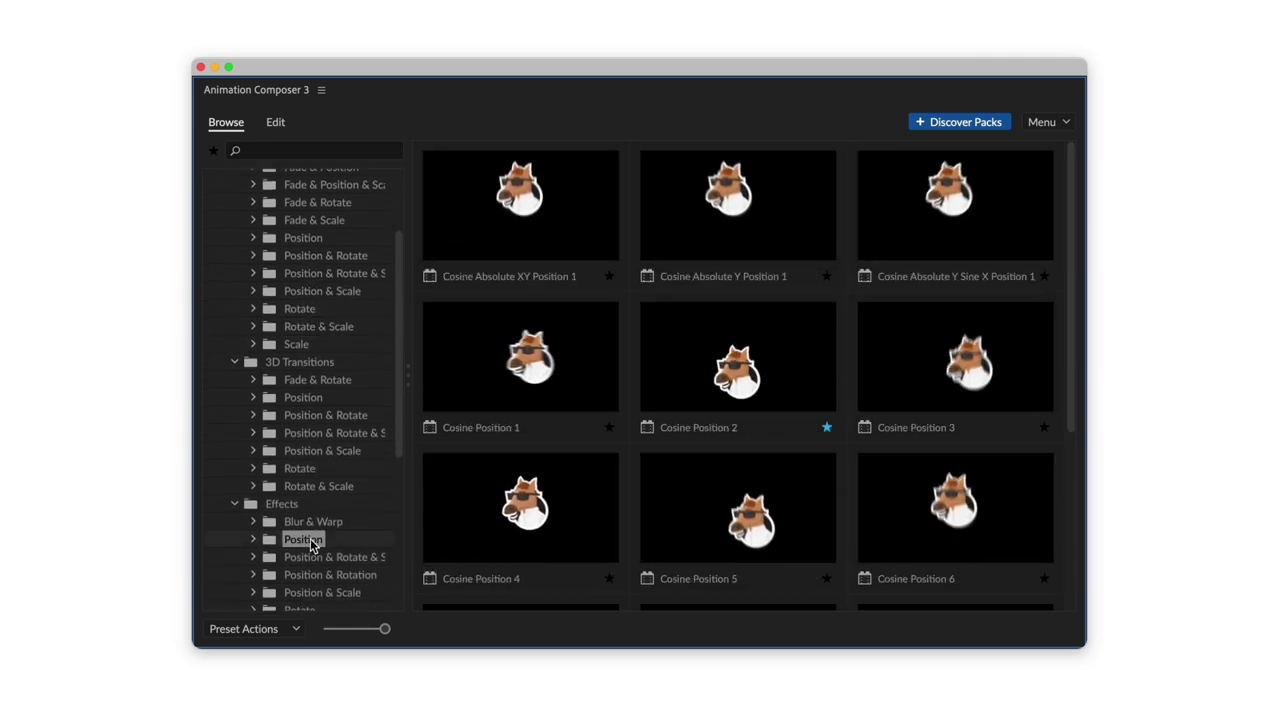
scroll(310, 538, down, 2)
Step: Apply Overshoot Position 1 as Mister Horse's In transition and preview the animation
click(310, 526)
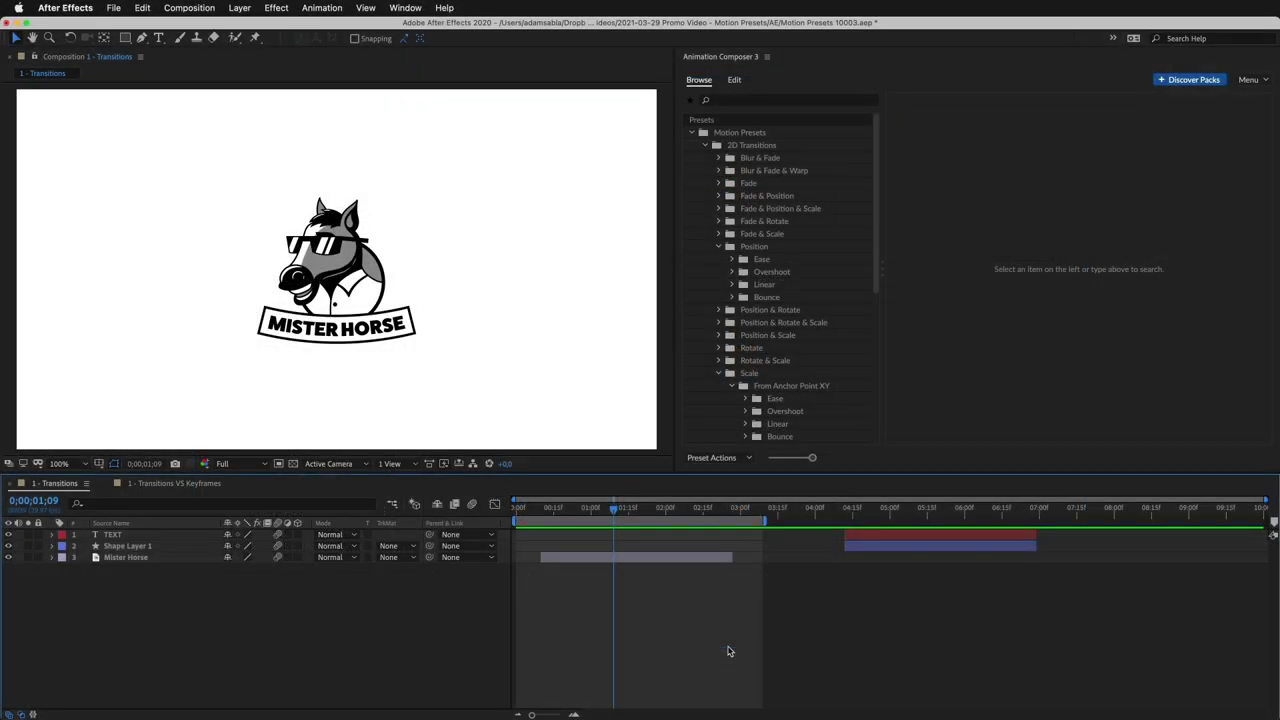
click(657, 560)
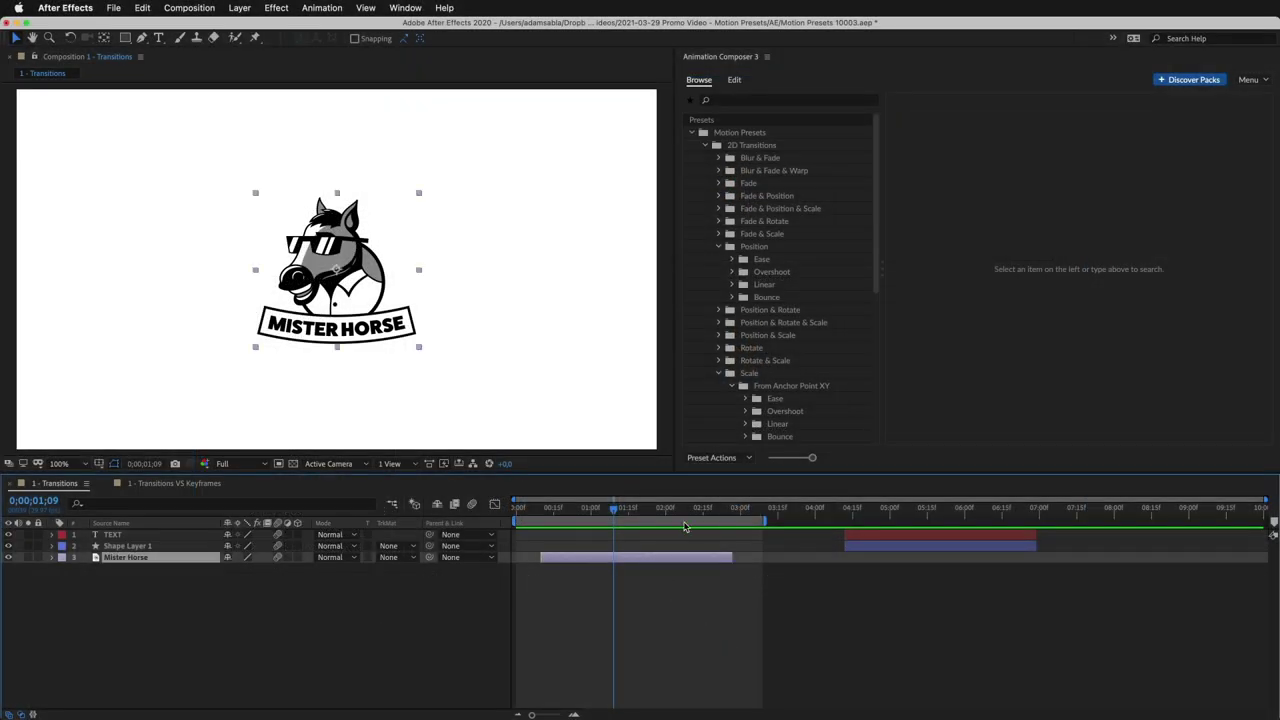
click(770, 272)
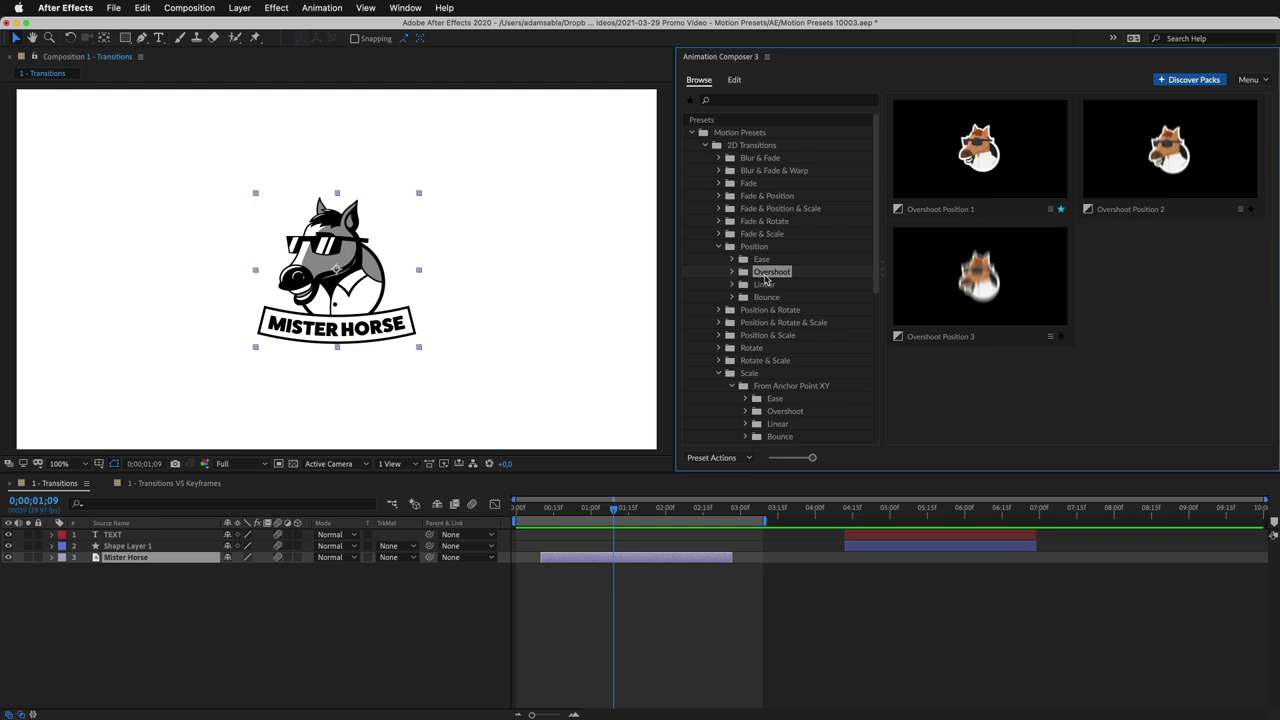
click(955, 173)
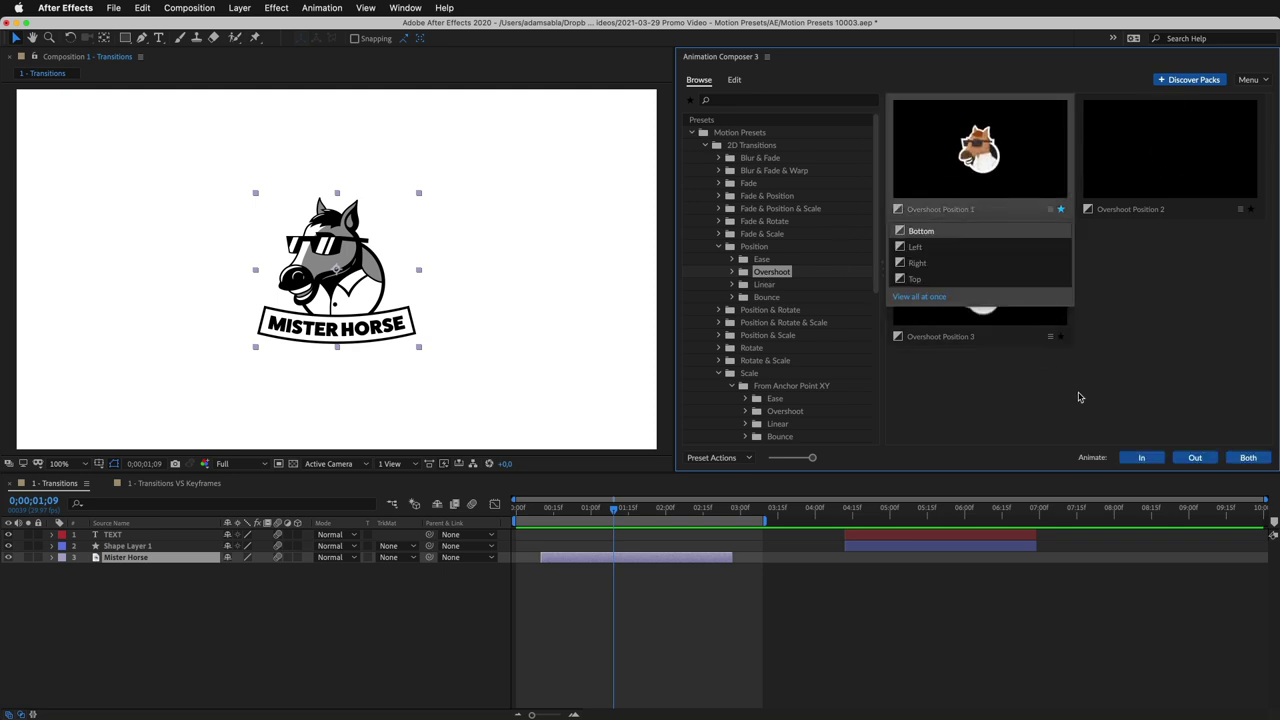
click(1137, 458)
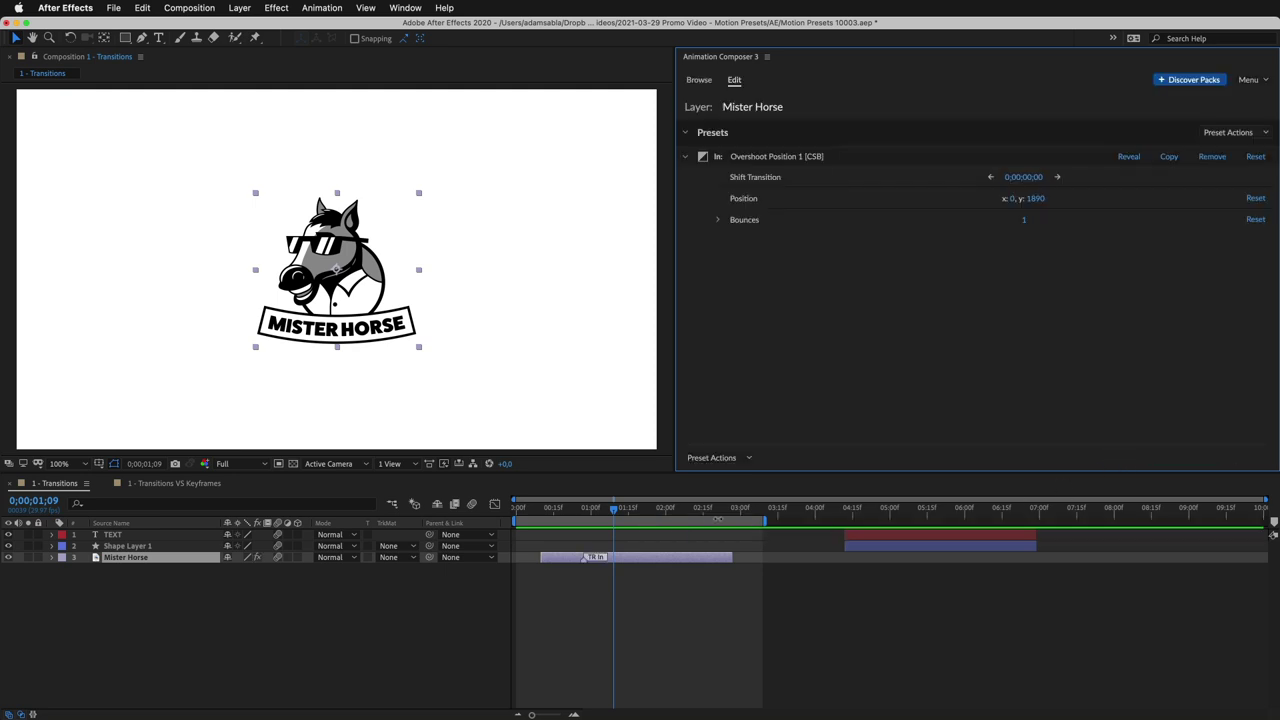
key(space)
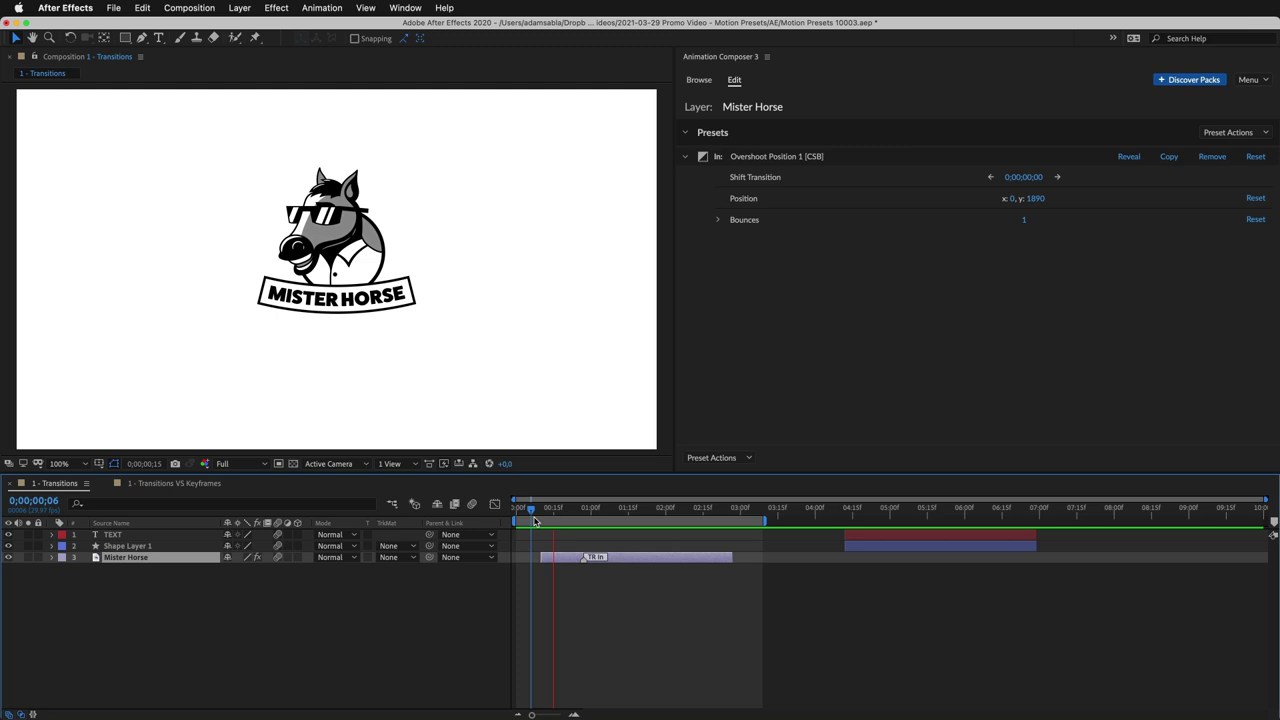
key(space)
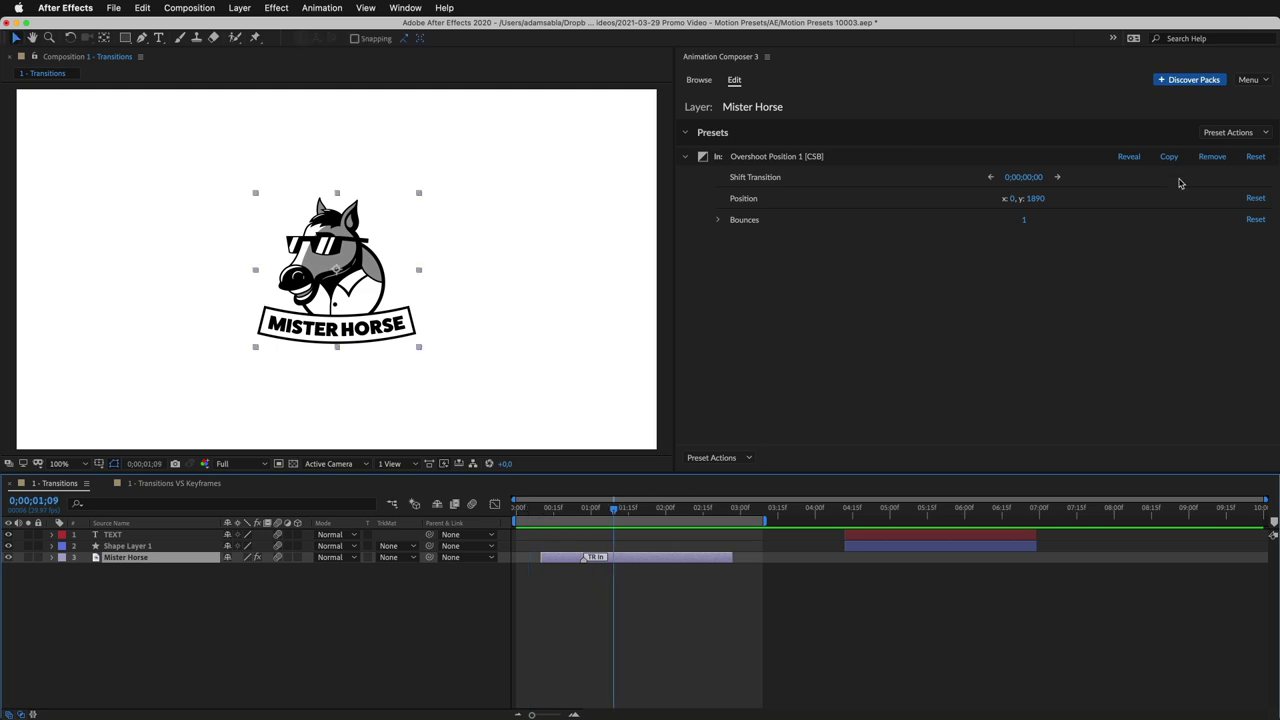
Step: Replace Mister Horse's preset with Overshoot XY Scale From Anchor Point 2 as the In transition
click(1207, 157)
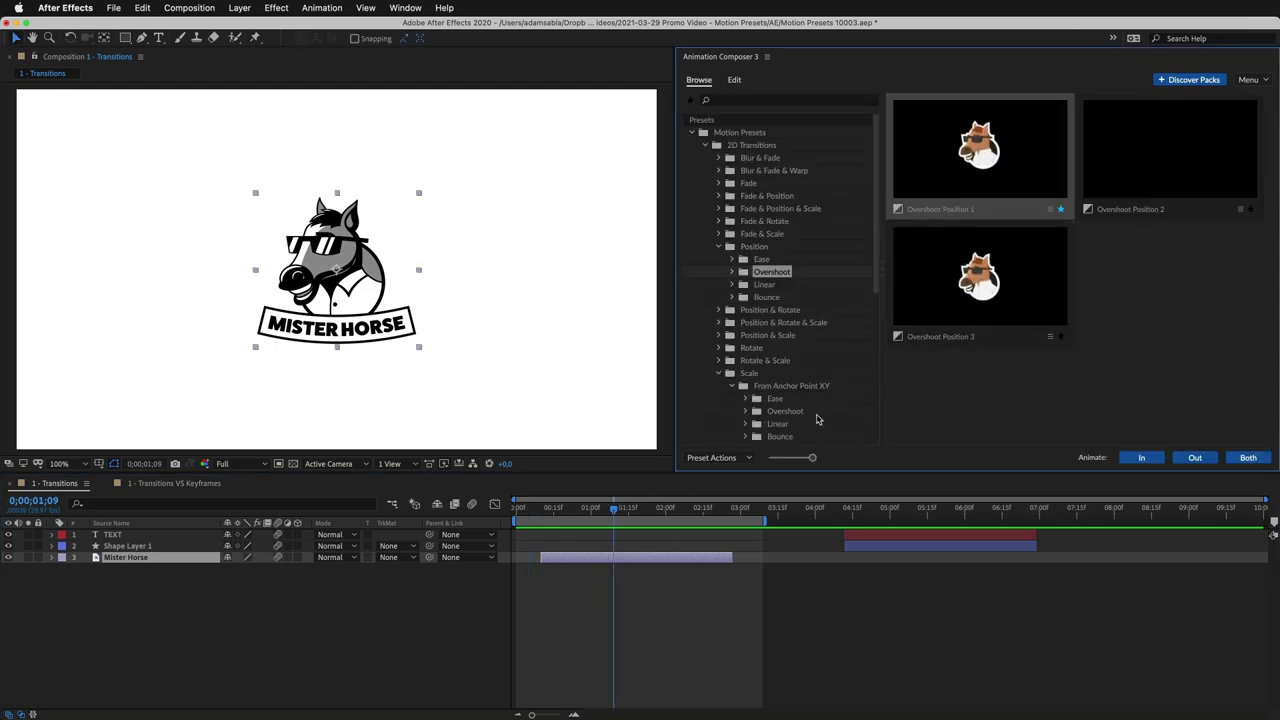
click(805, 412)
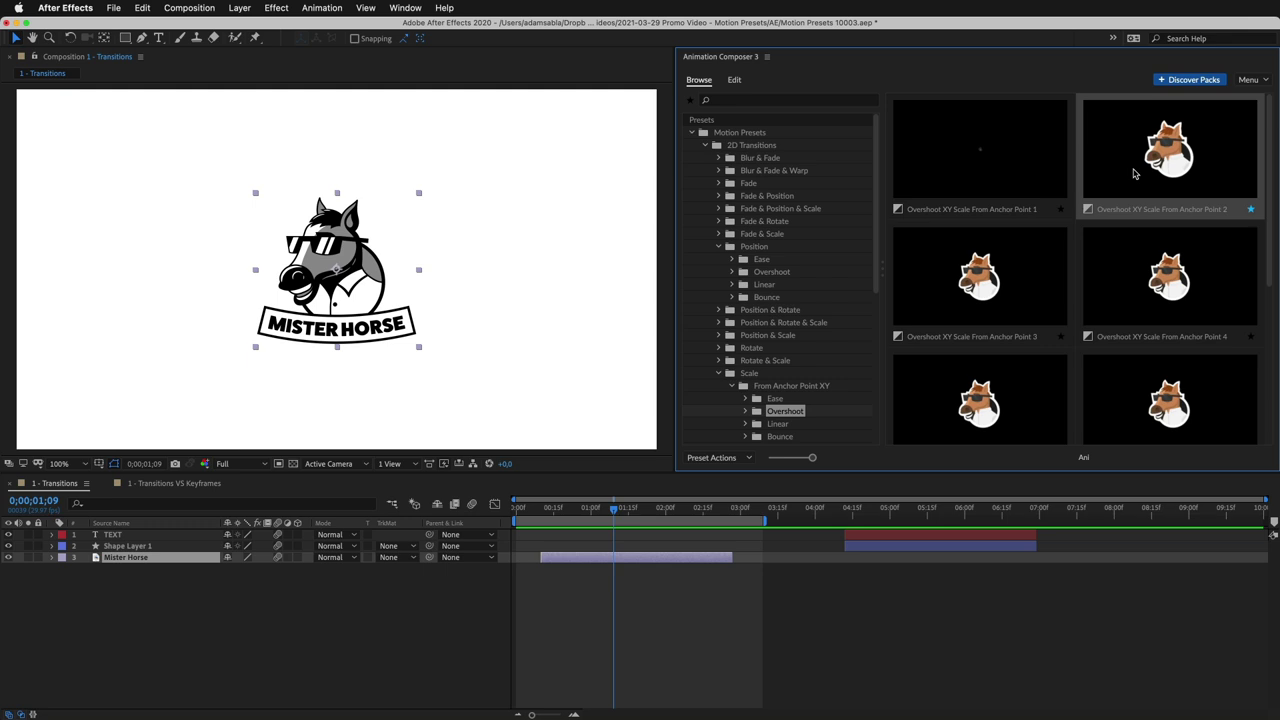
click(1134, 174)
click(1154, 458)
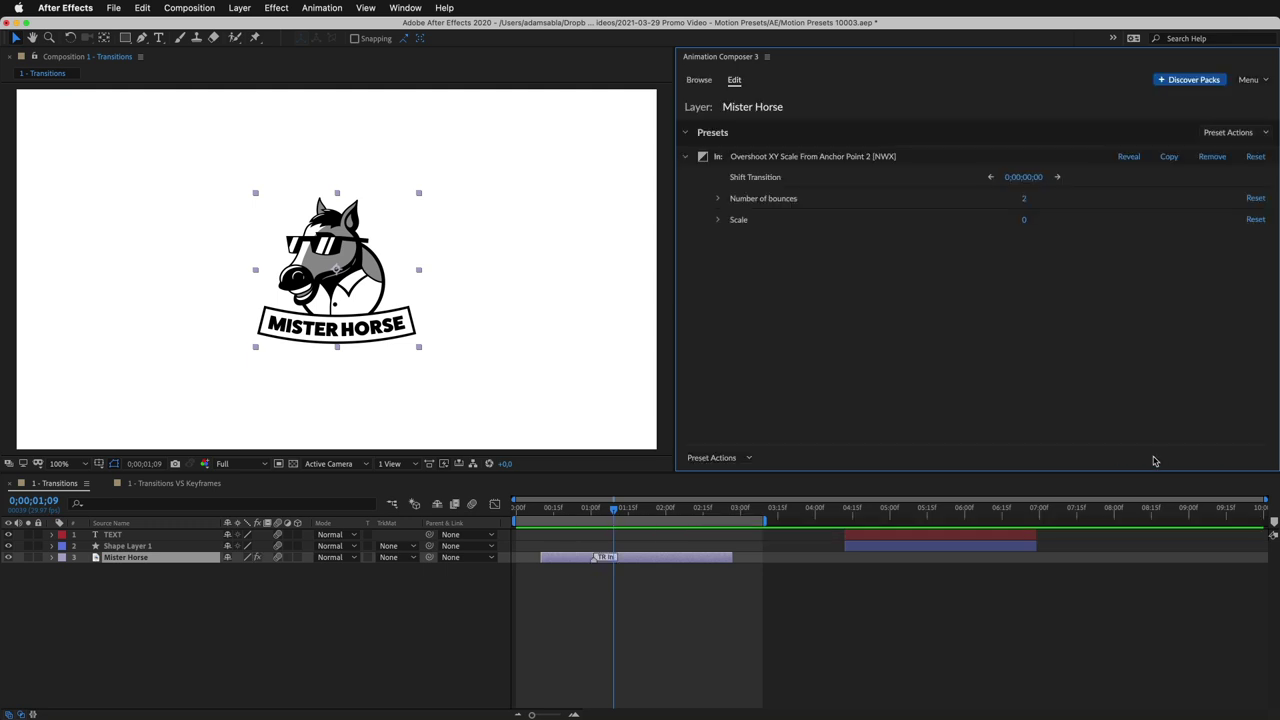
Step: Preview the scale-in from the start and check Number of bounces stays at 2
drag(616, 509, 537, 521)
key(space)
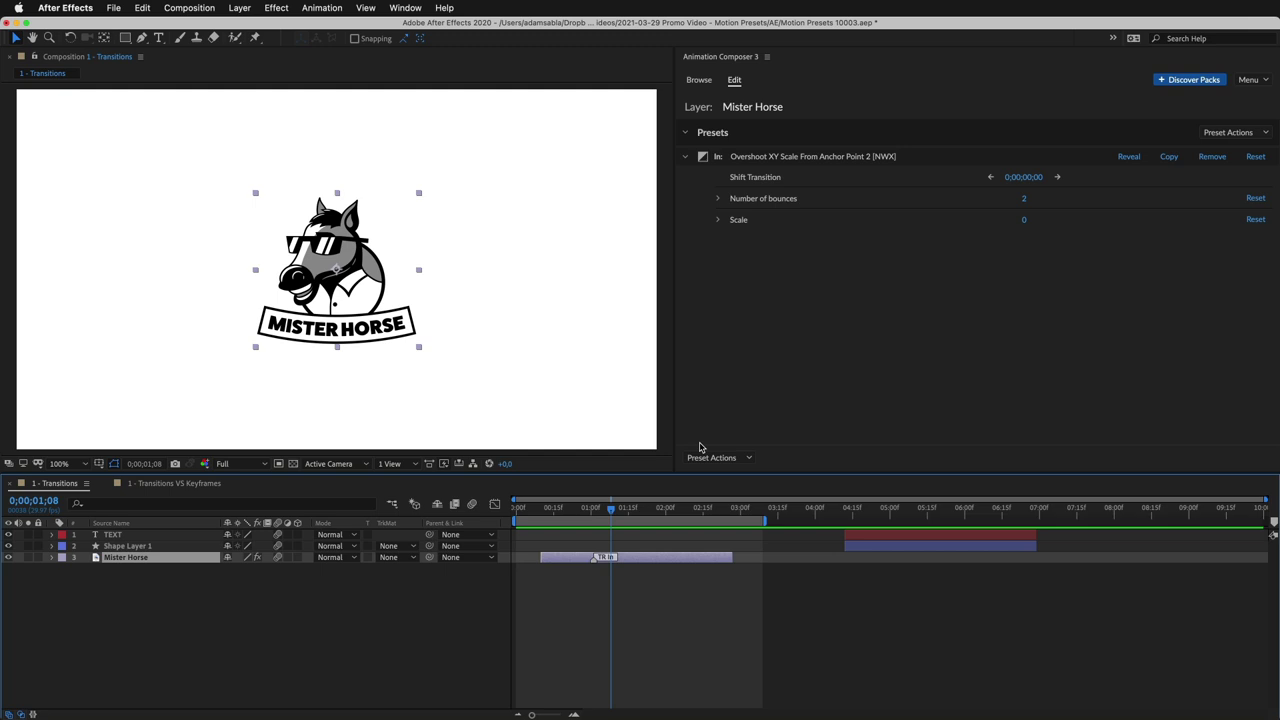
click(1023, 201)
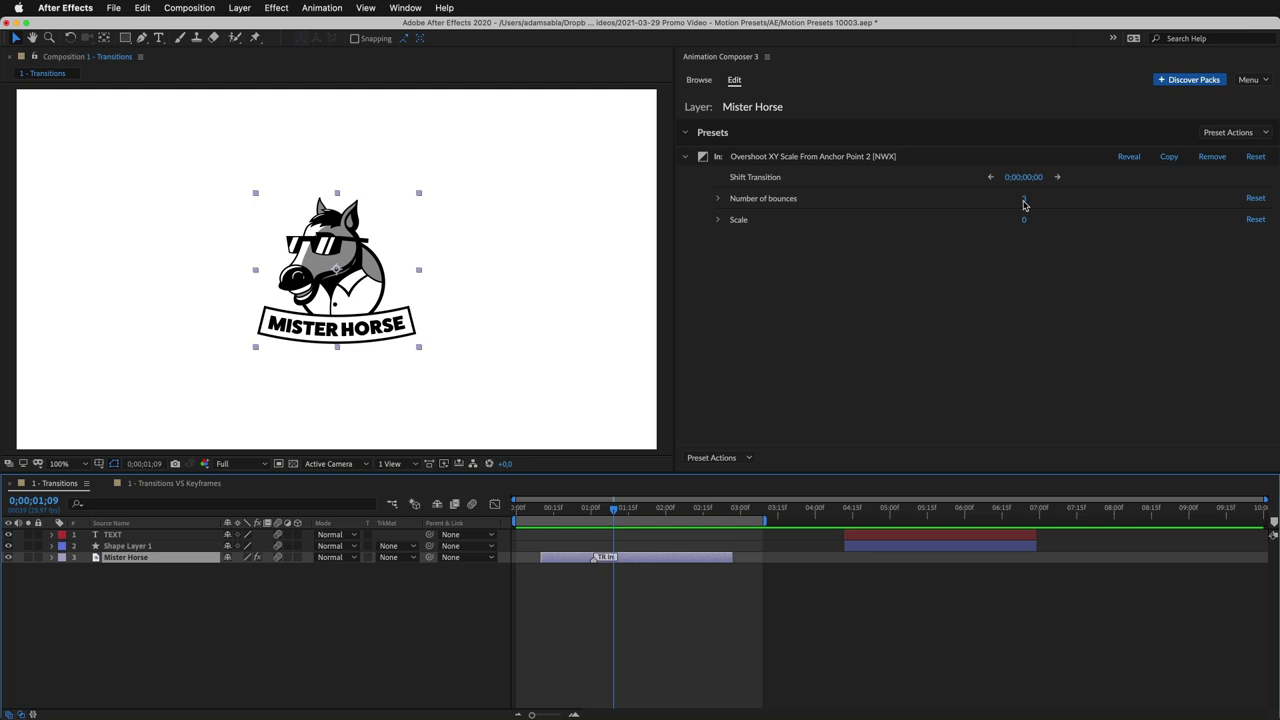
click(1023, 203)
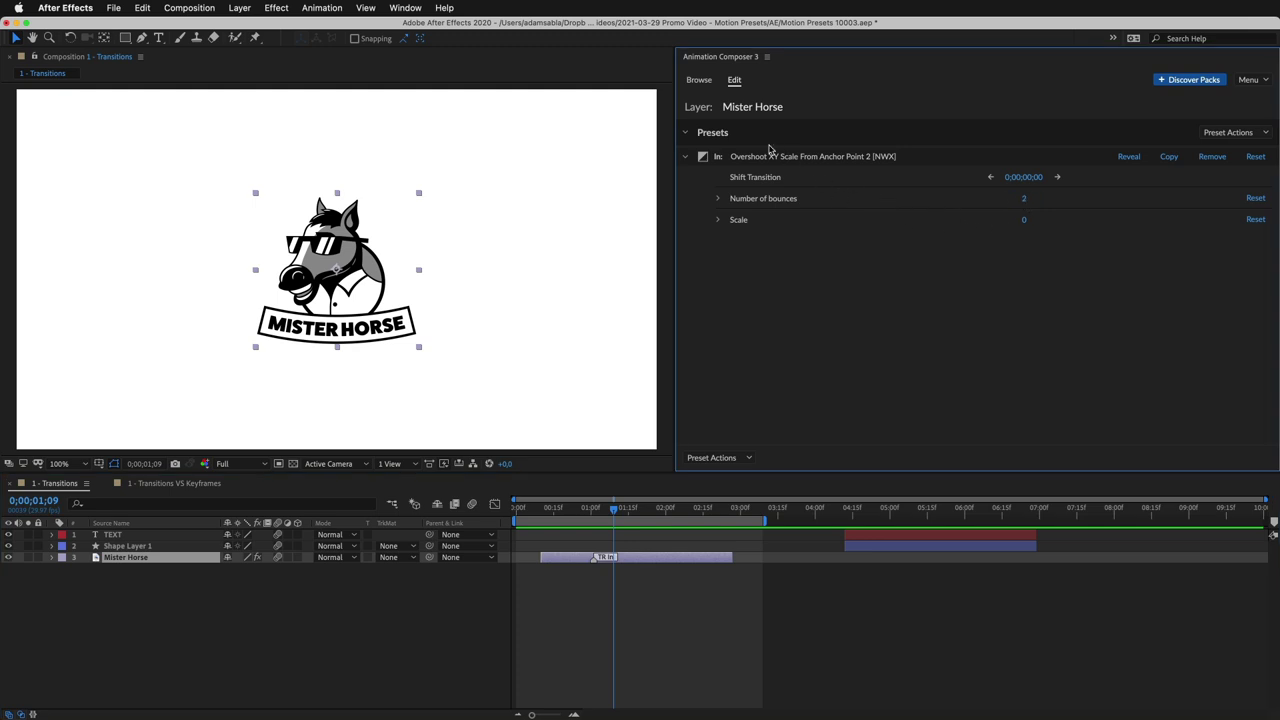
Step: Add Ease Position & Rotate 1 as Mister Horse's out-transition
click(699, 81)
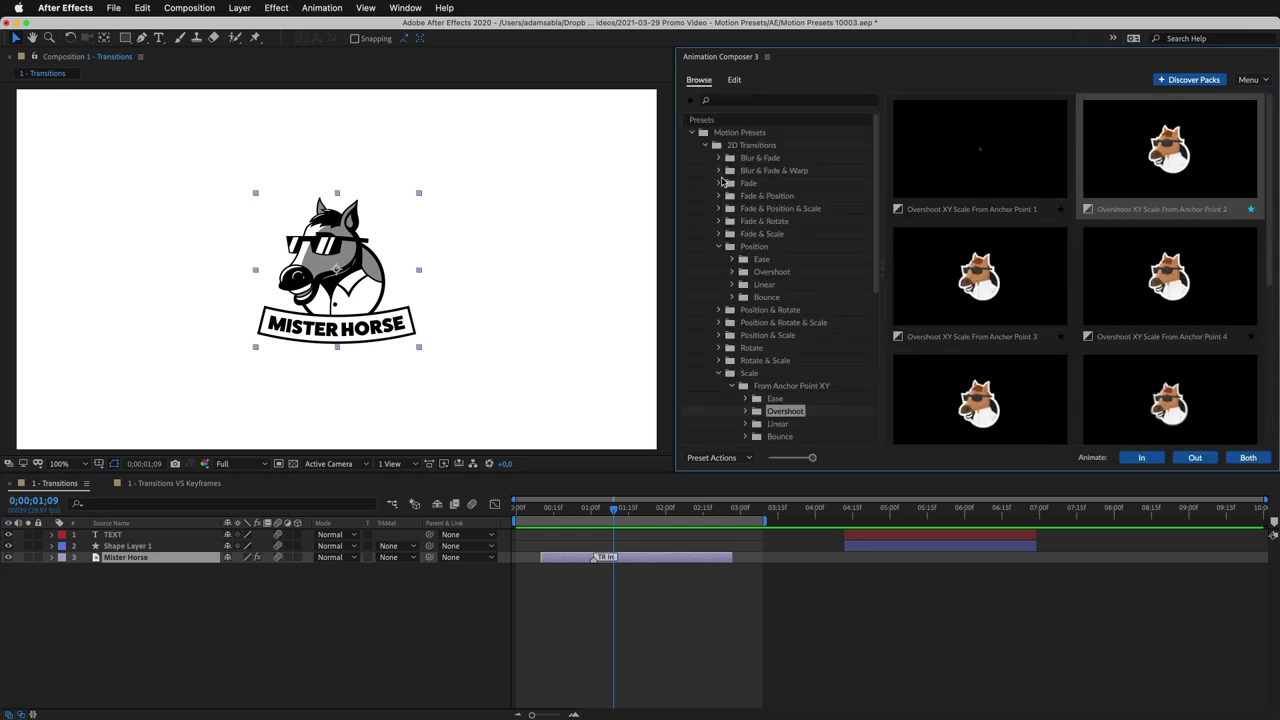
click(783, 310)
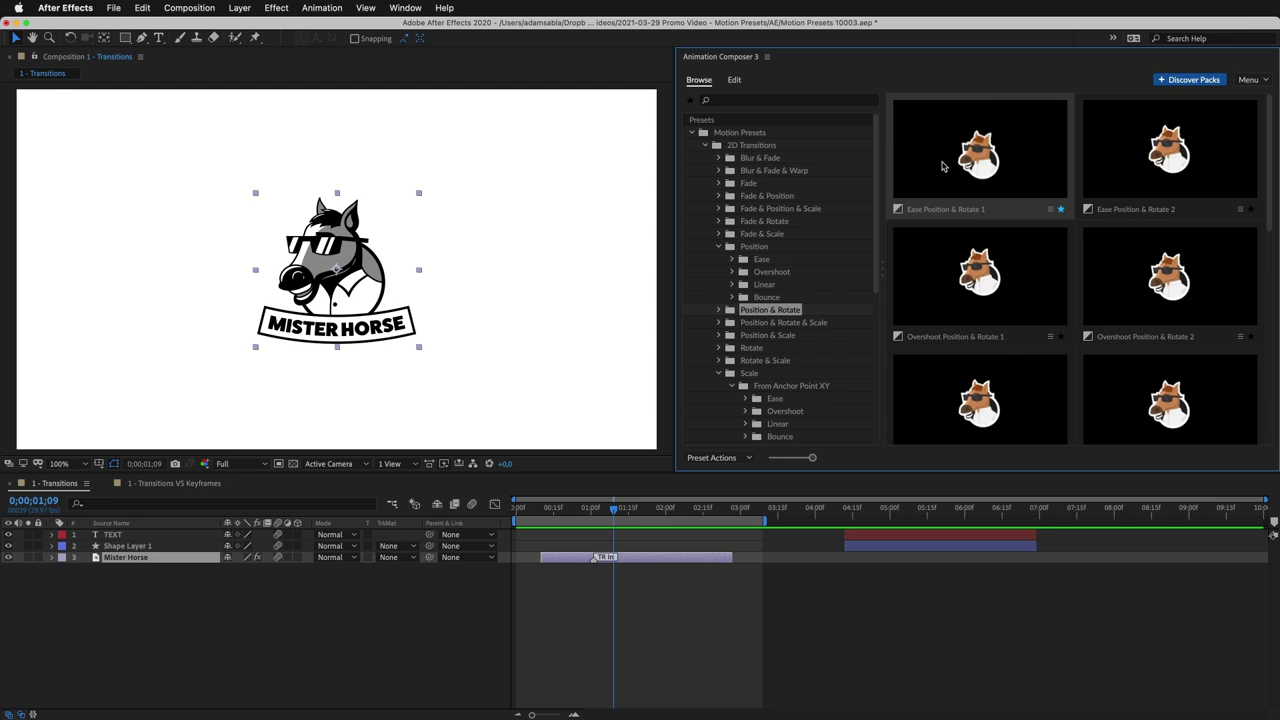
mouse_move(942, 169)
click(1195, 457)
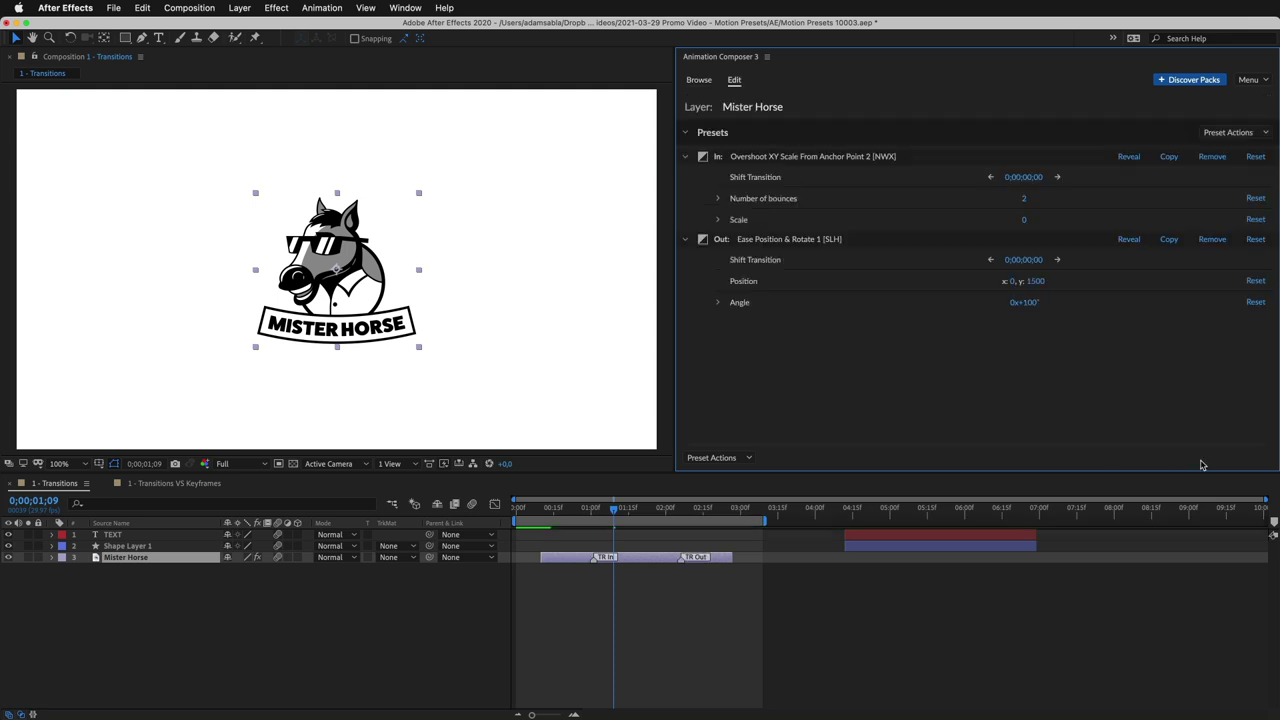
Step: Preview the out-transition from 0;00;01;12 and make it start two frames earlier
mouse_move(668, 514)
mouse_down()
mouse_move(700, 513)
mouse_move(668, 512)
mouse_up()
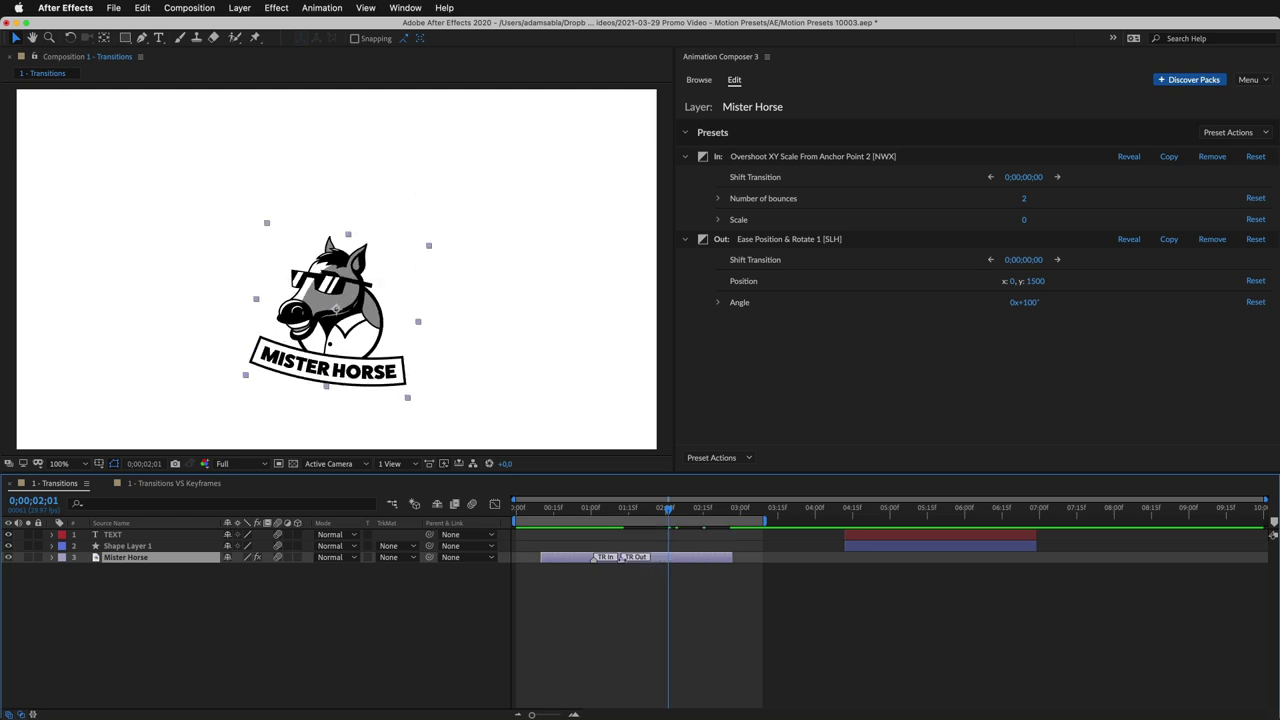
click(621, 512)
key(space)
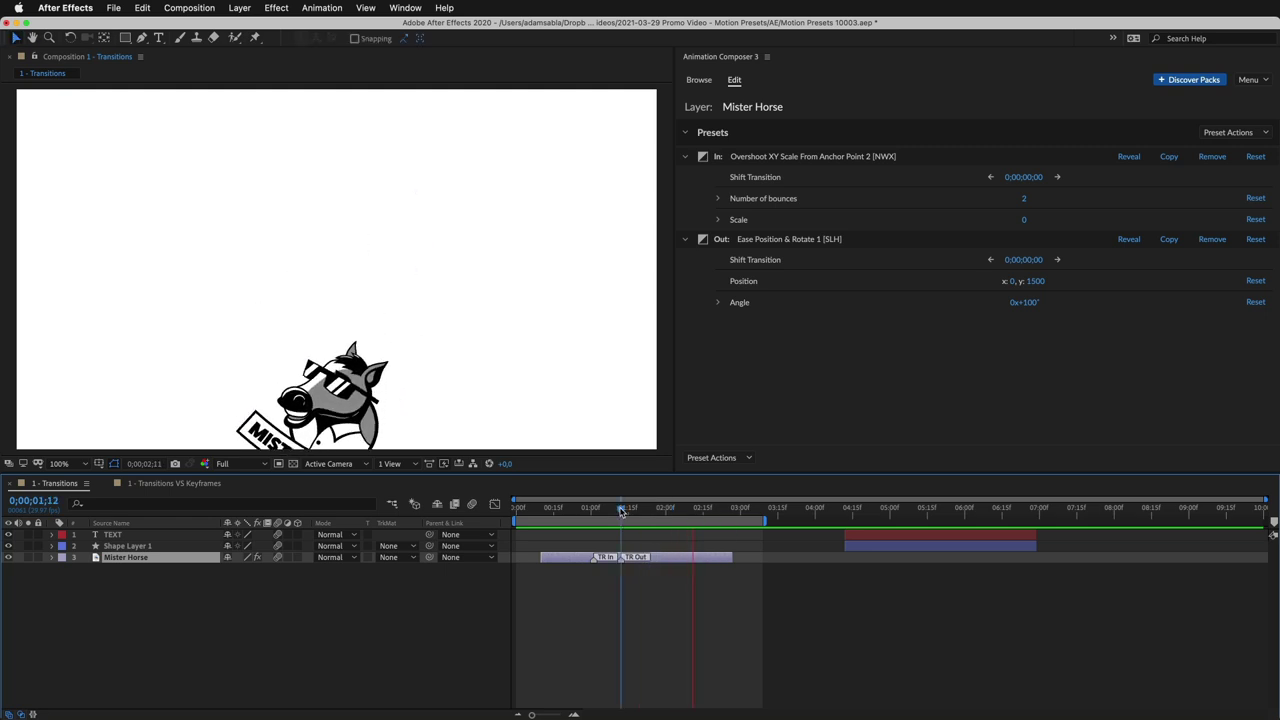
key(space)
mouse_move(1015, 267)
mouse_down()
mouse_move(1083, 261)
mouse_move(1024, 279)
mouse_up()
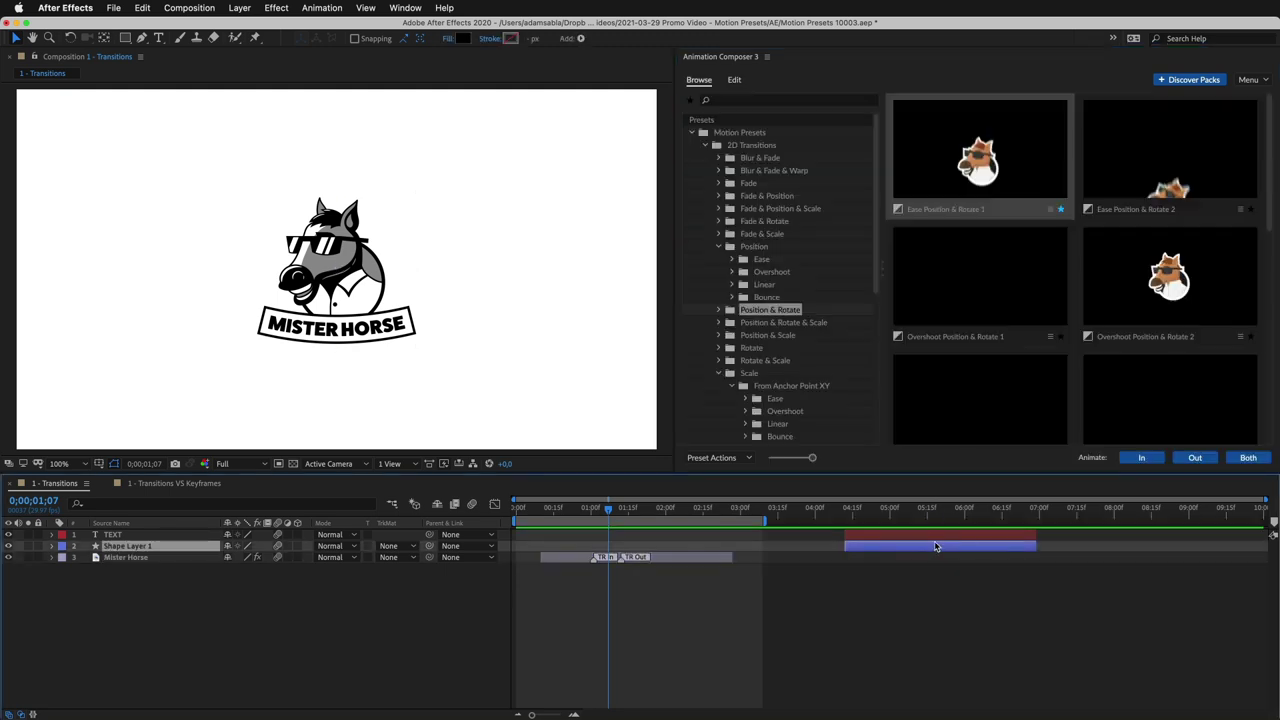
Step: Align the TEXT and triangle layers to start with Mister Horse, and copy Mister Horse's presets
shift+click(934, 540)
drag(934, 540, 628, 569)
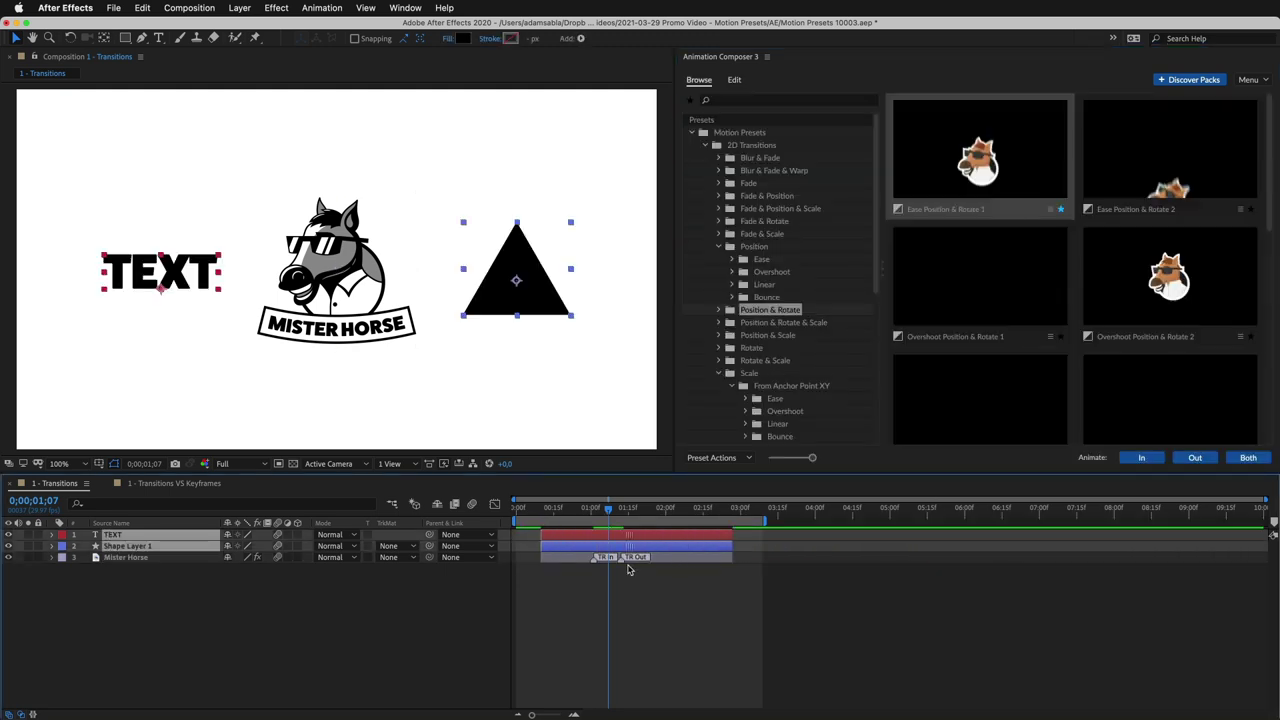
click(681, 561)
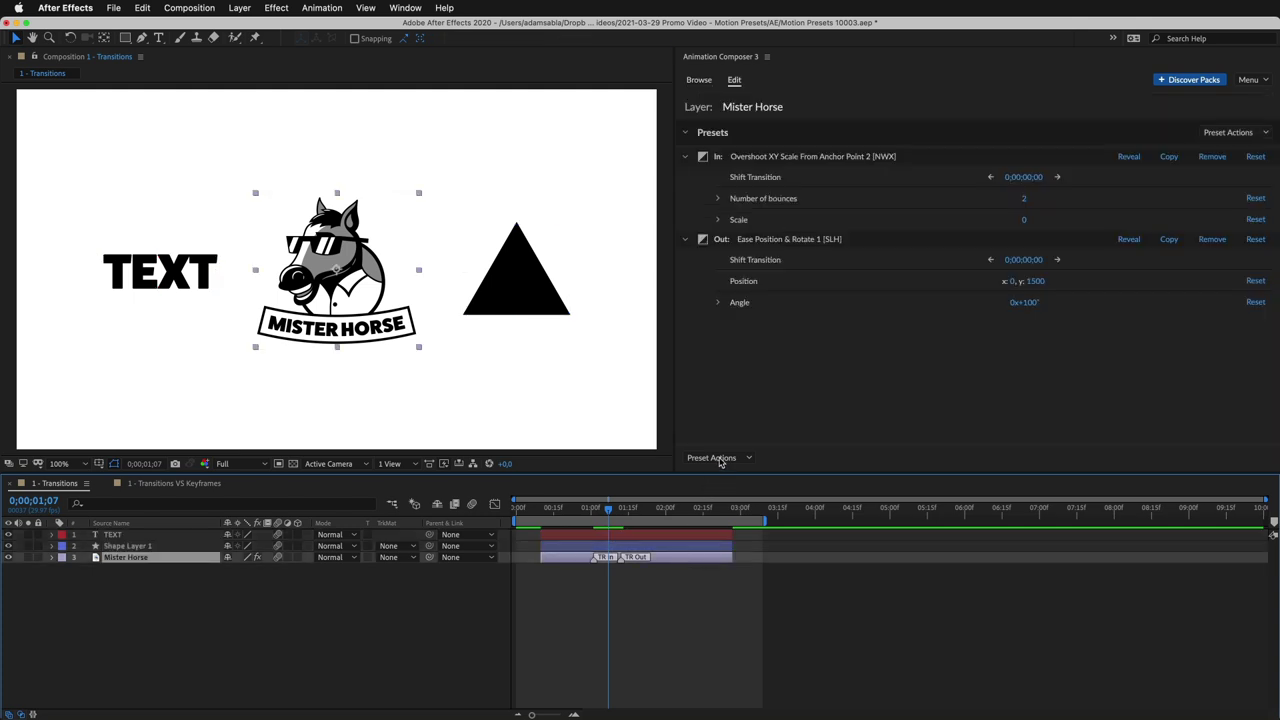
click(718, 458)
click(727, 366)
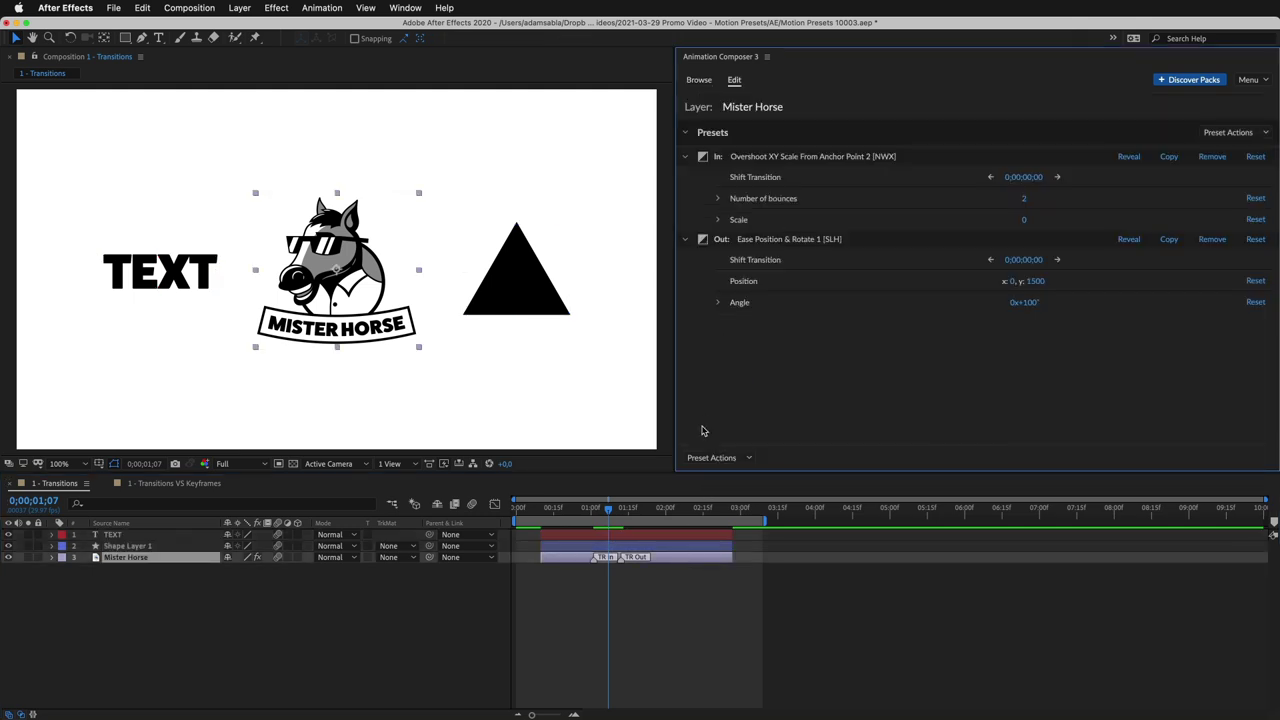
Step: Paste the copied transition presets onto both TEXT and Shape Layer 1
click(697, 534)
shift+click(697, 546)
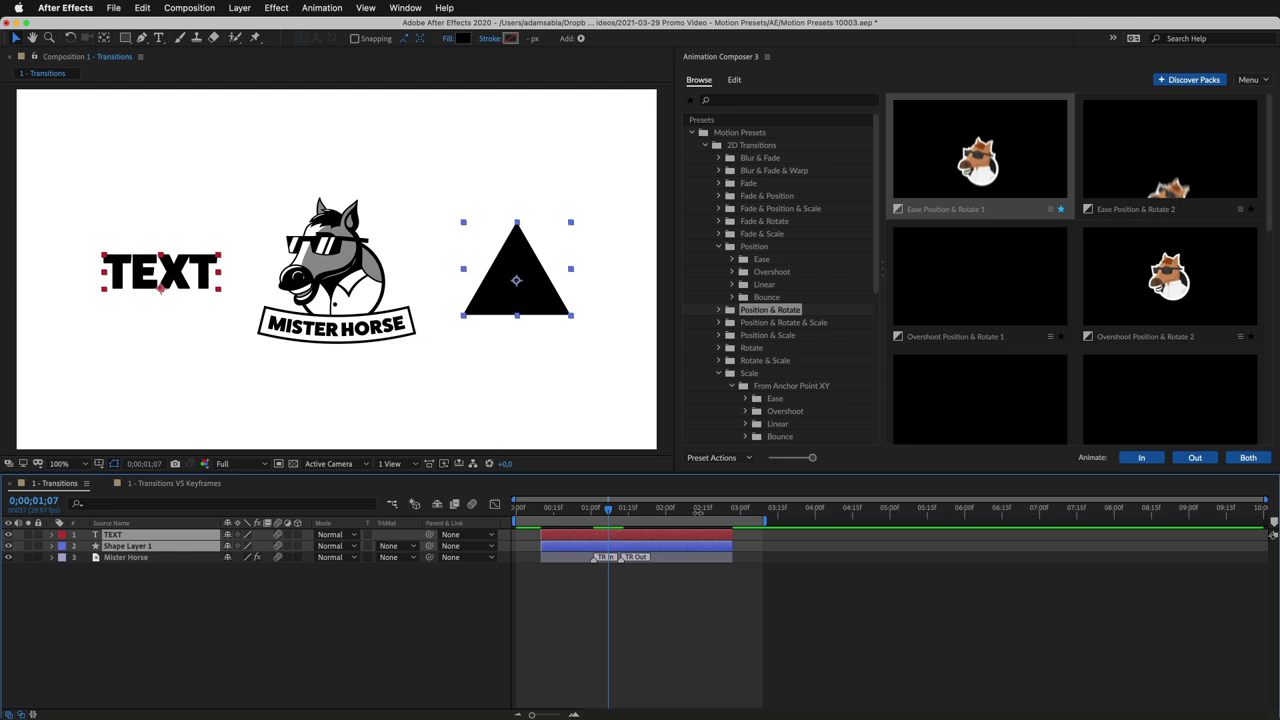
click(718, 458)
click(898, 403)
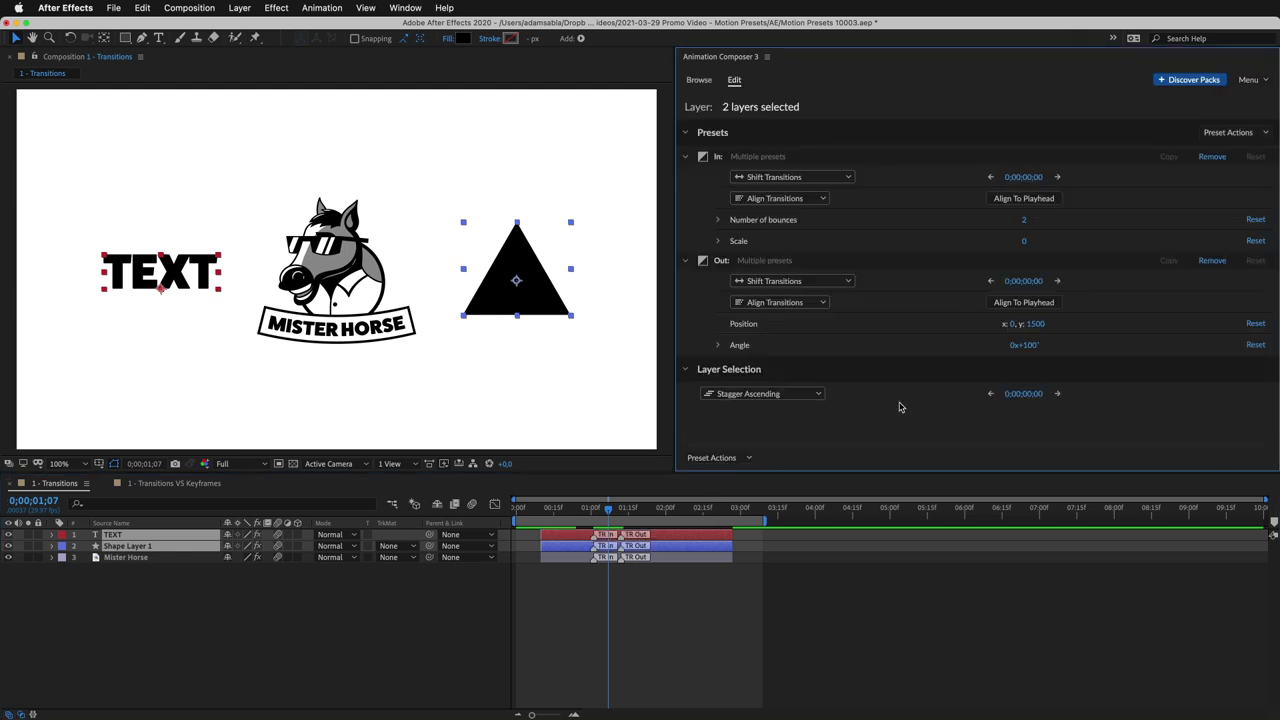
Step: Preview the shared transitions, then switch to the Transitions VS Keyframes composition
click(534, 512)
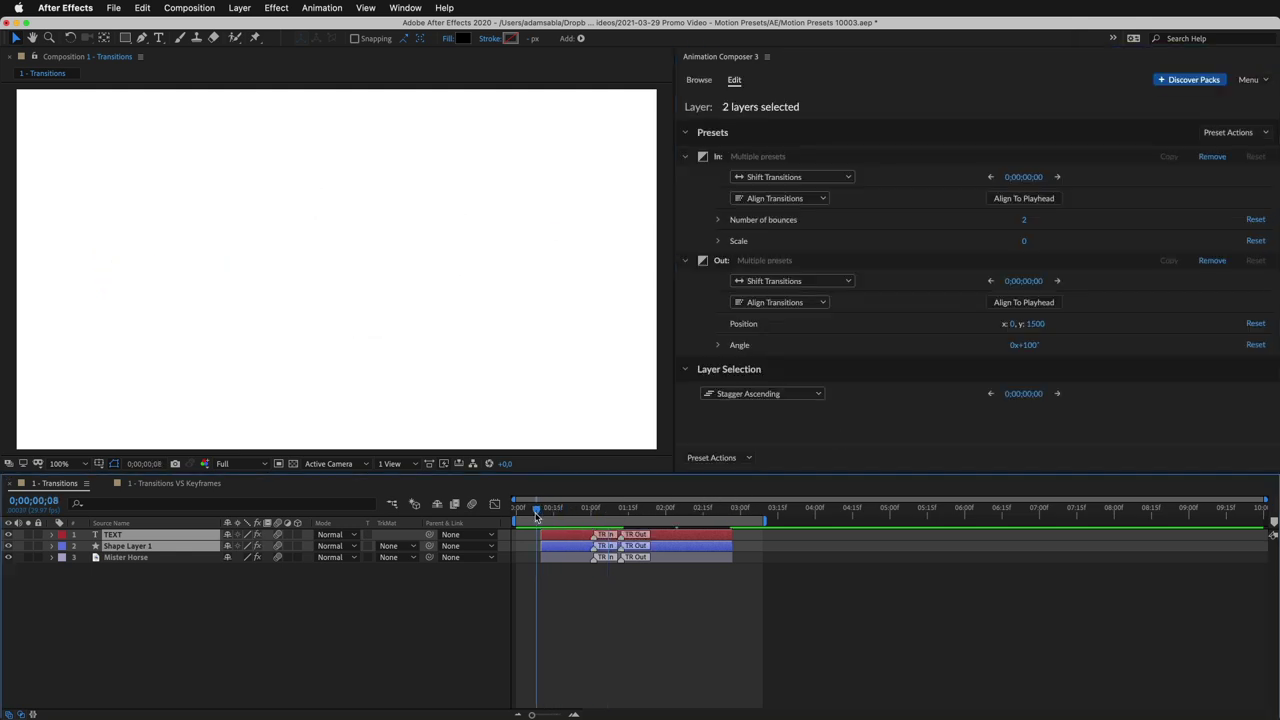
key(space)
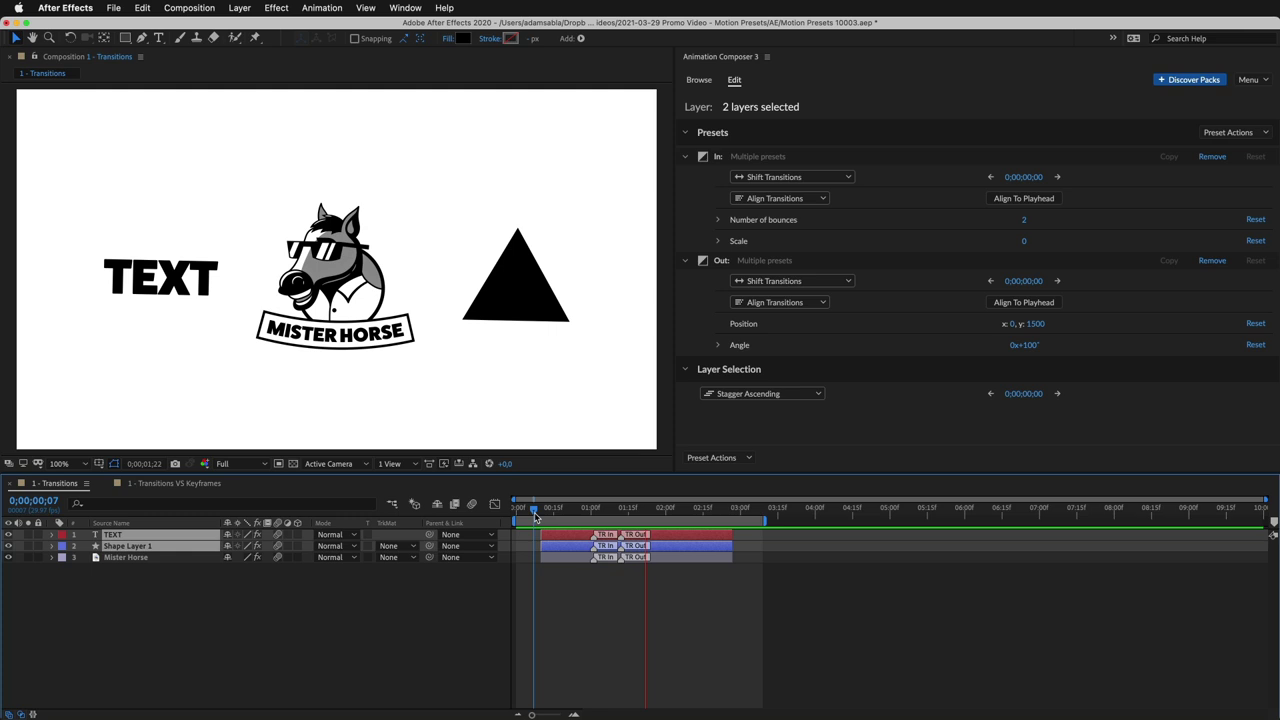
key(space)
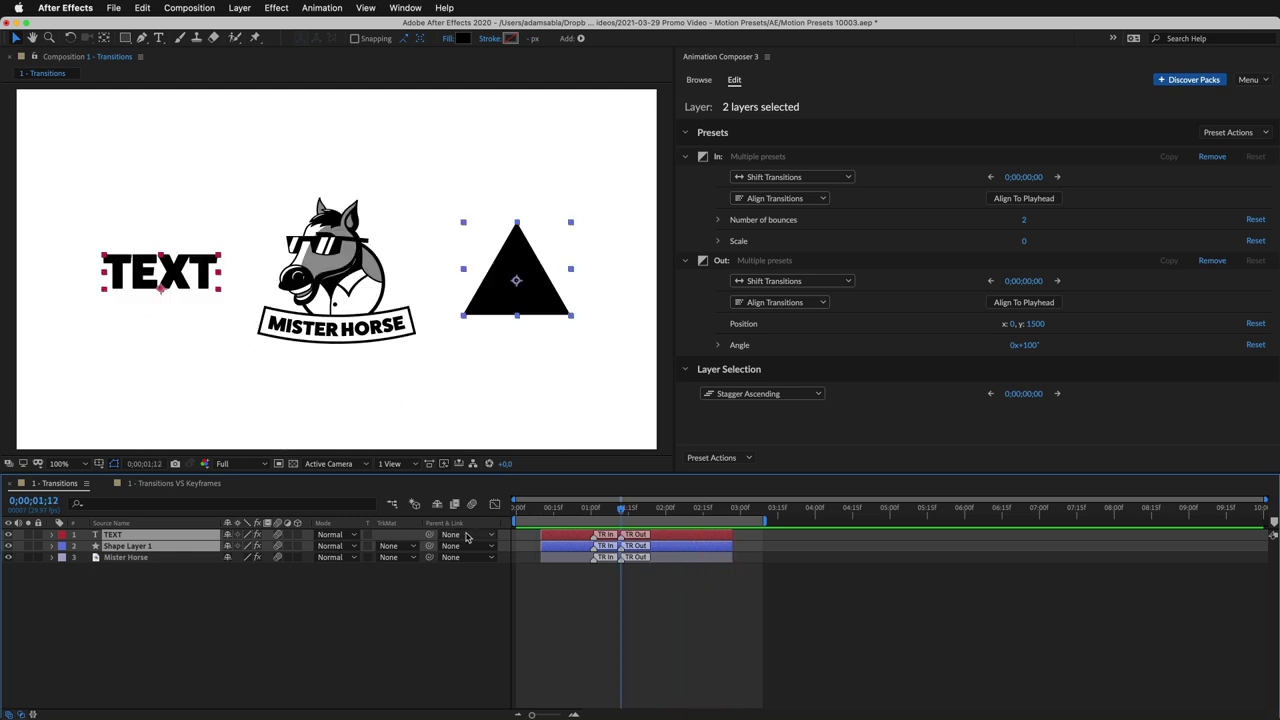
click(175, 483)
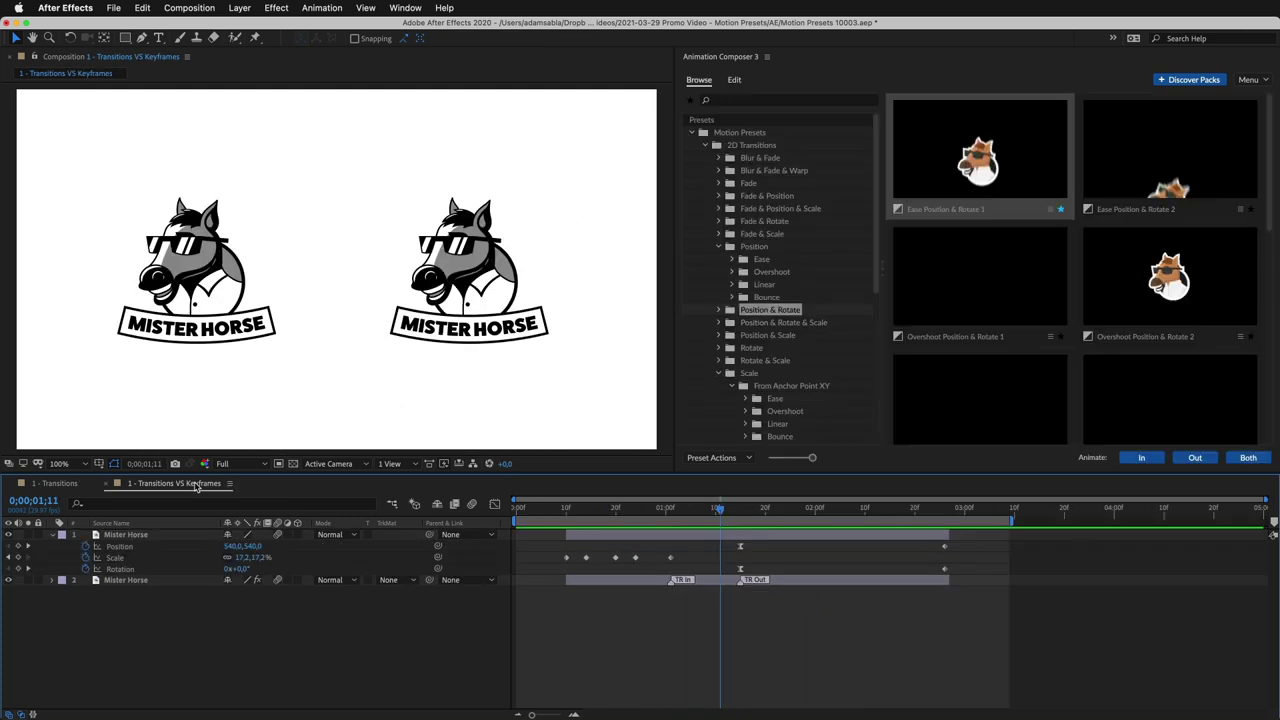
Step: Select the left horse's Scale keyframes and preview both horses from 0;00;00;09
click(469, 300)
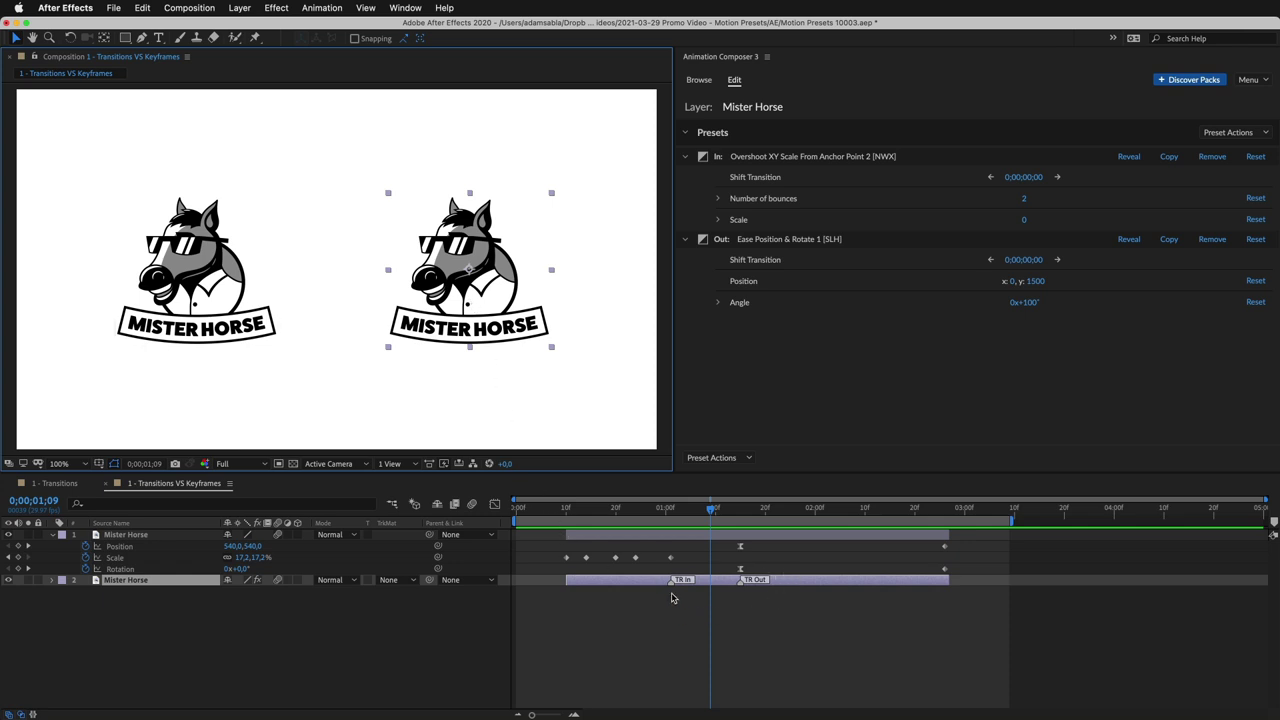
click(704, 535)
drag(548, 543, 953, 577)
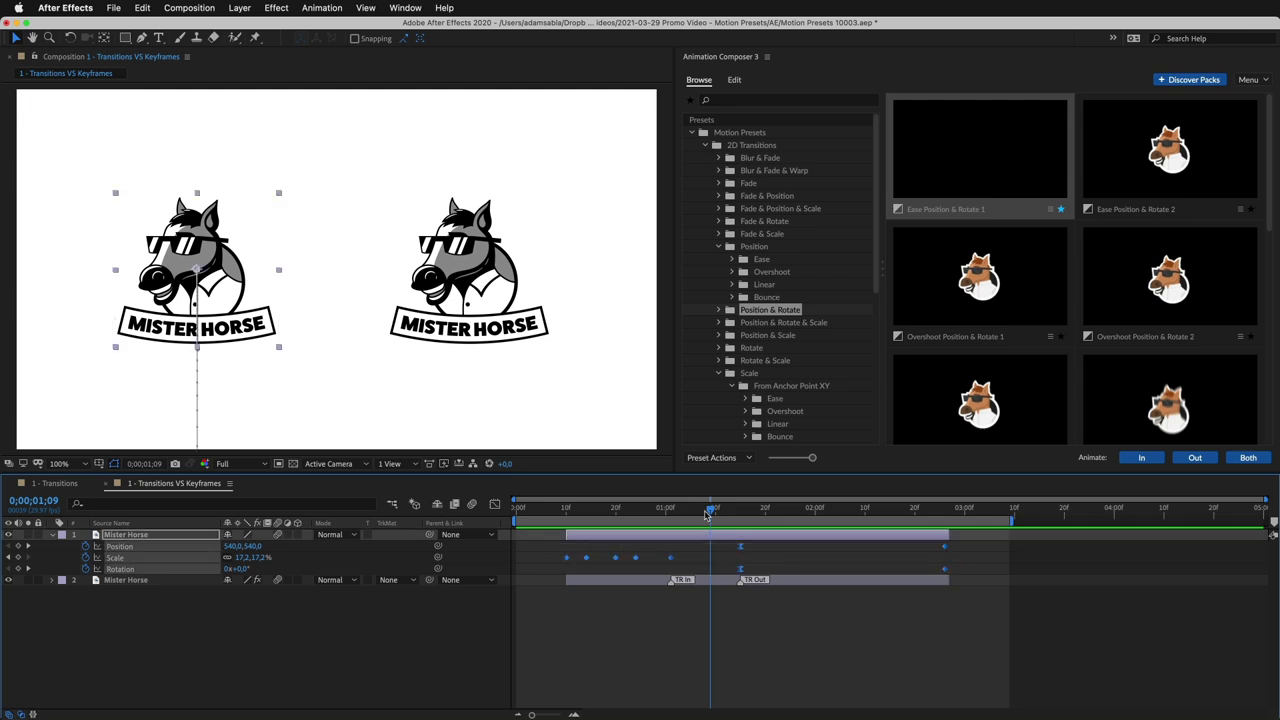
drag(706, 513, 558, 514)
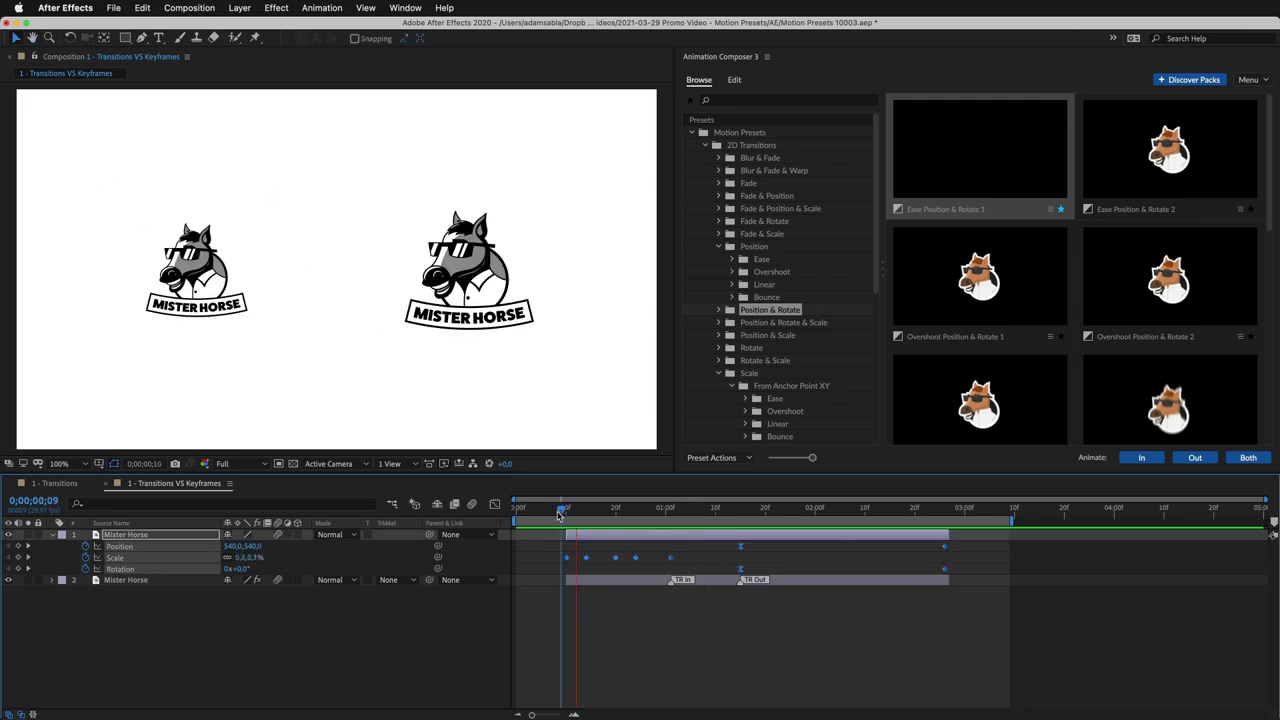
key(space)
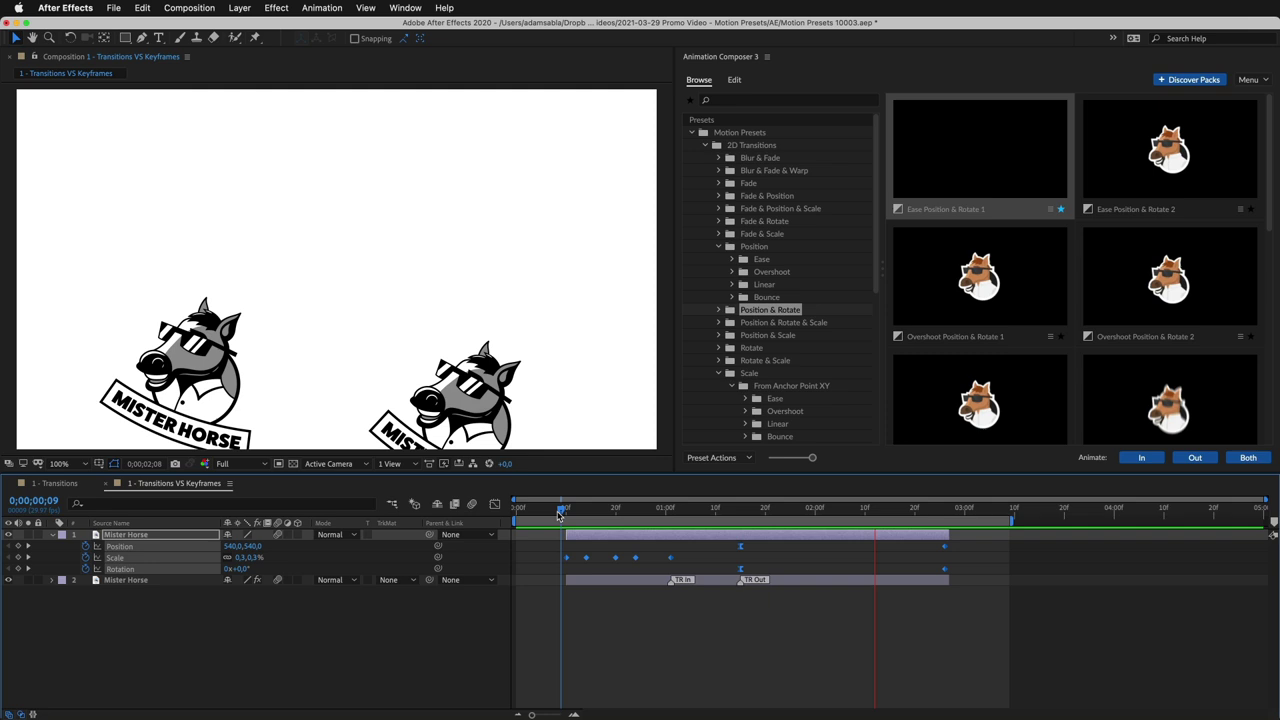
Step: Move the right horse down and to the right and scale it smaller
click(471, 294)
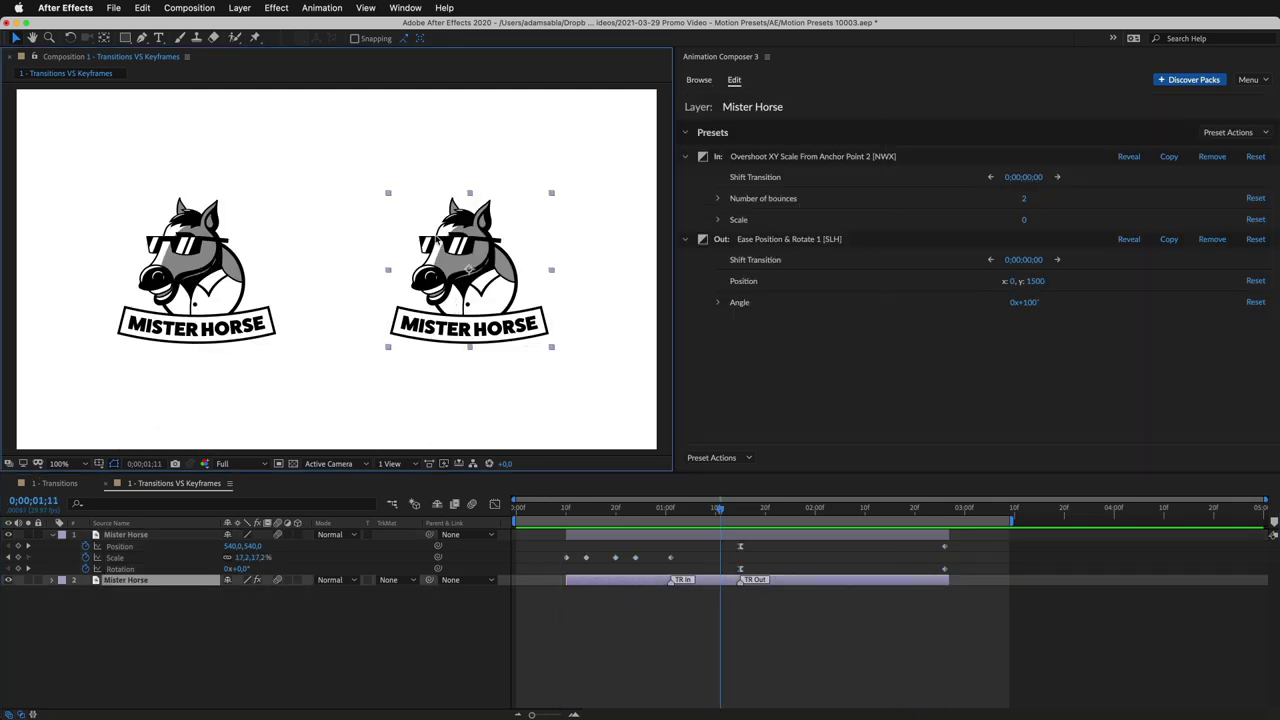
drag(471, 294, 529, 360)
drag(446, 258, 503, 316)
Step: Preview again, then drag the left horse down-right to add a Position keyframe and preview
click(564, 508)
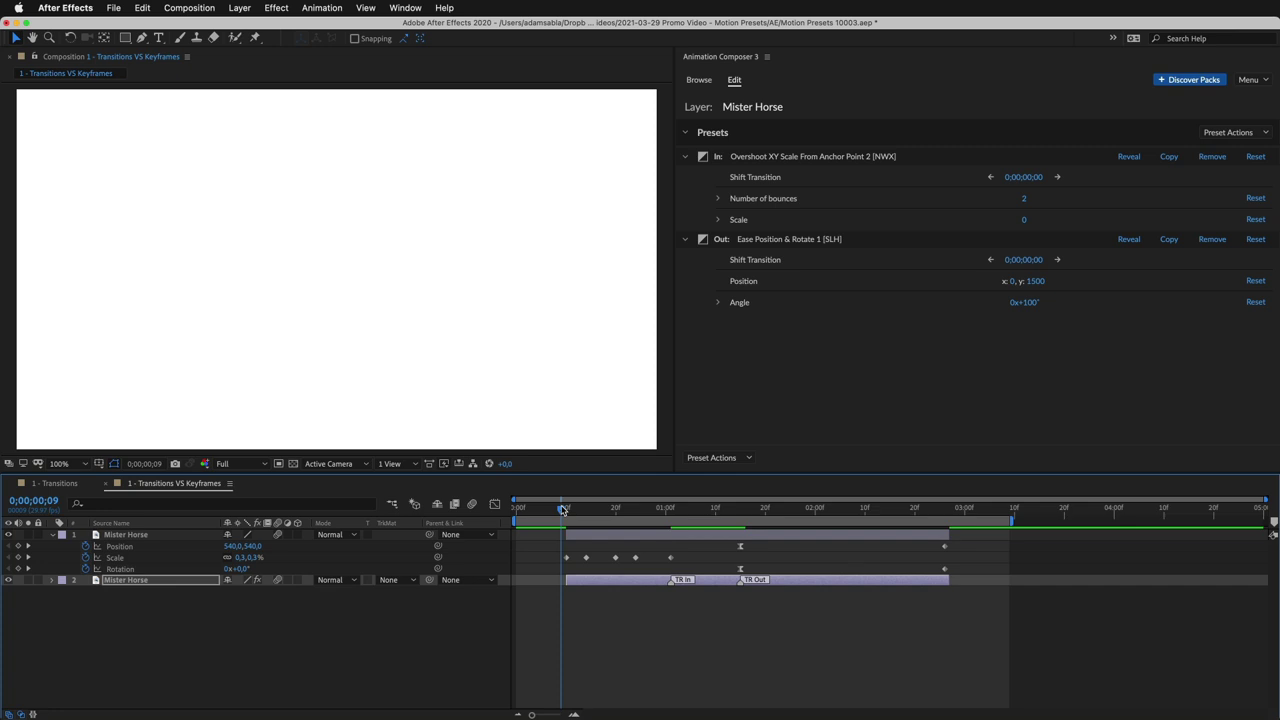
key(space)
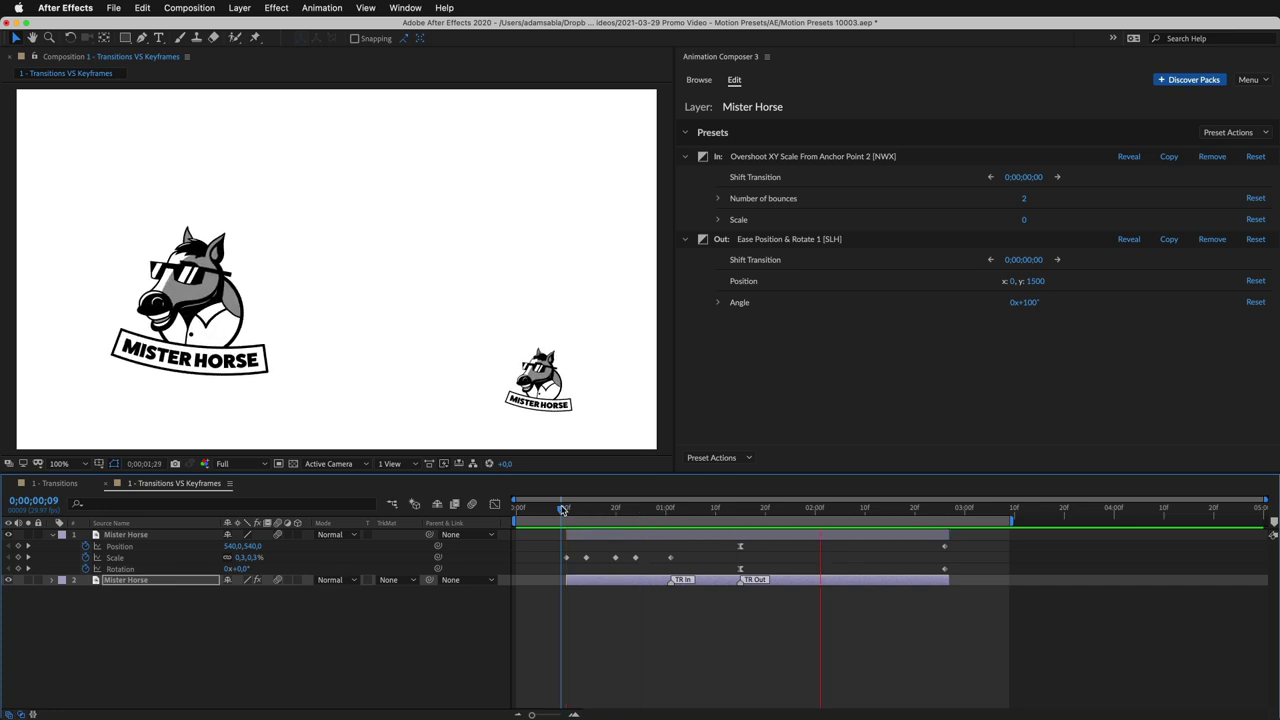
key(space)
drag(128, 201, 299, 307)
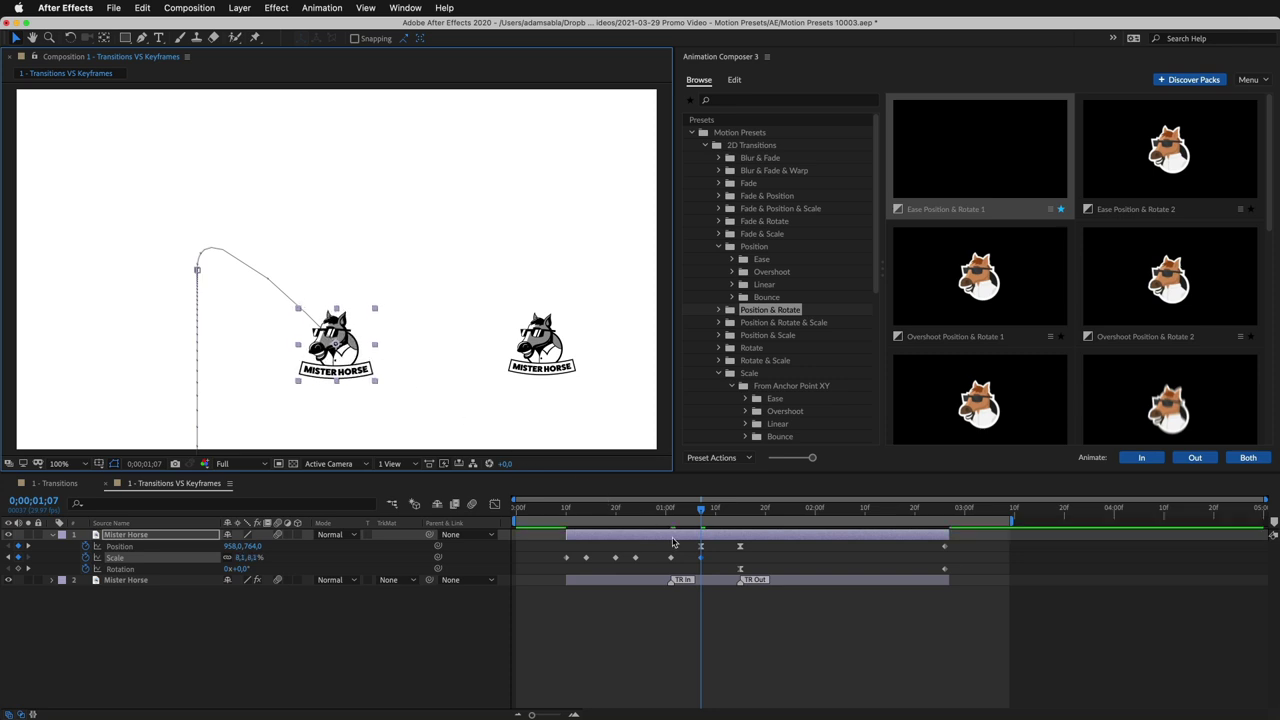
key(space)
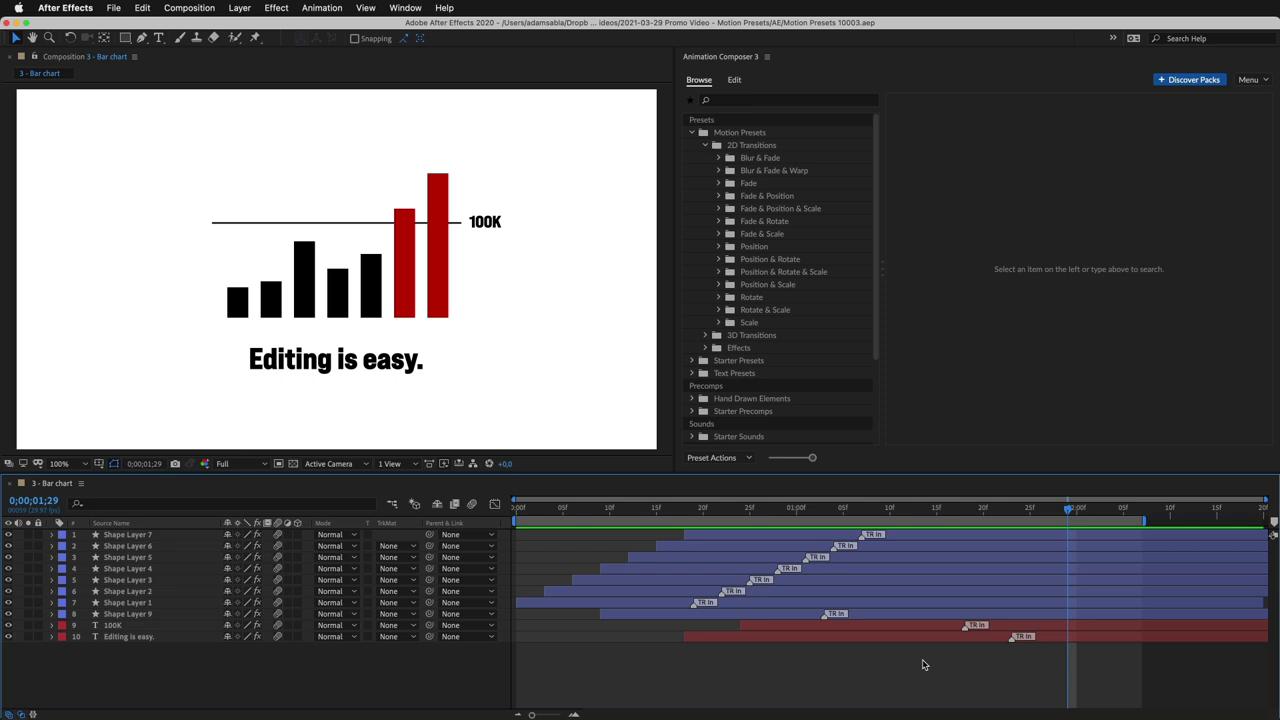
Step: Replay the bar chart and inspect presets on the tall black bar, Shape Layer 5 and Shape Layer 6
drag(1064, 513, 1048, 516)
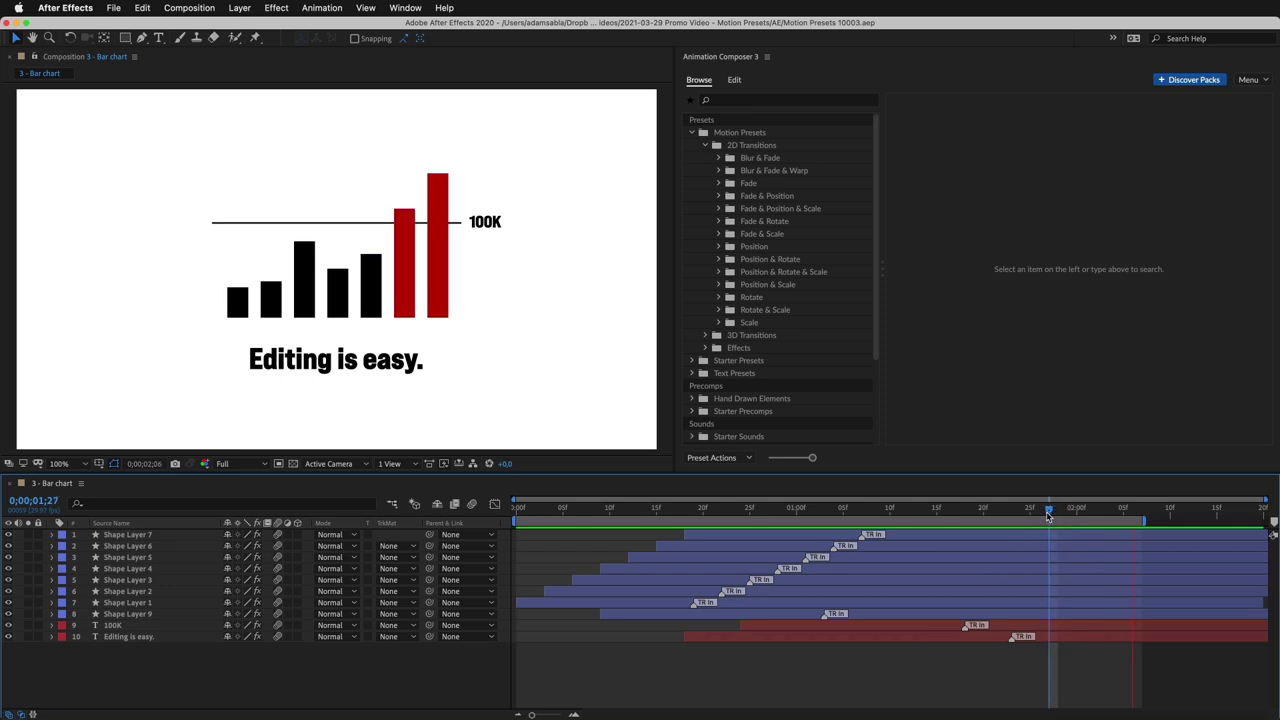
key(space)
key(space)
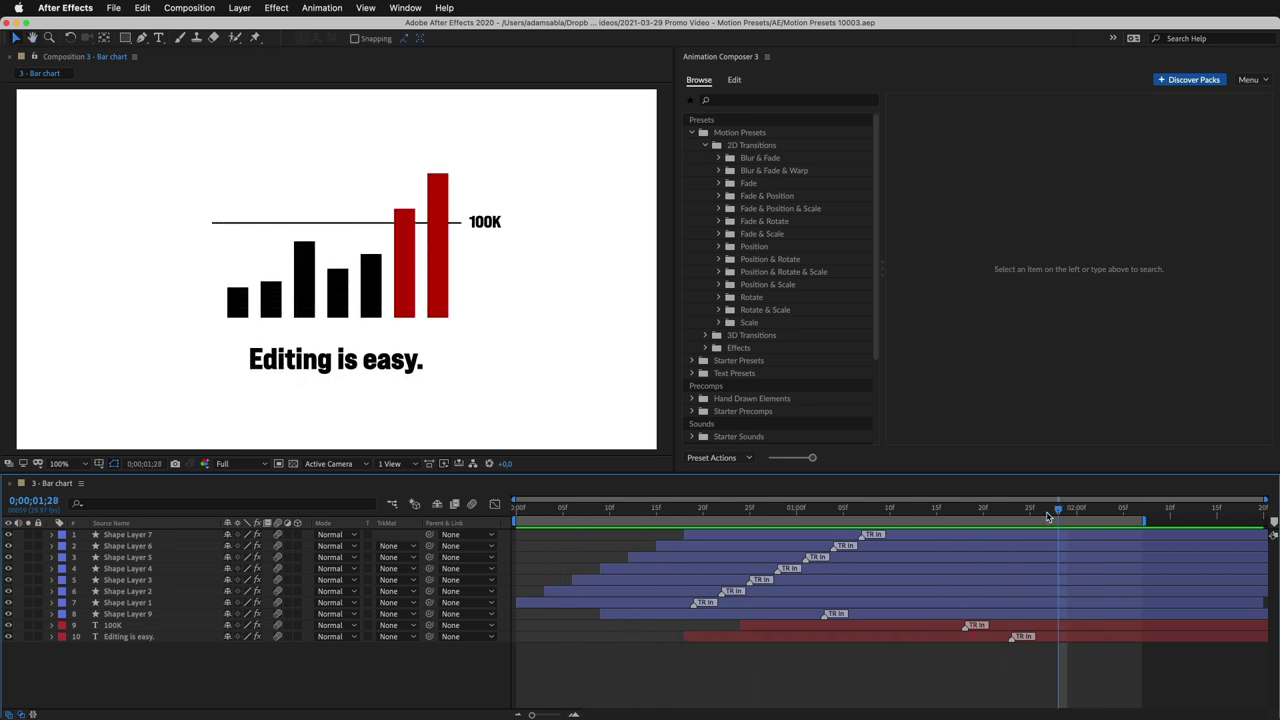
click(301, 281)
click(370, 285)
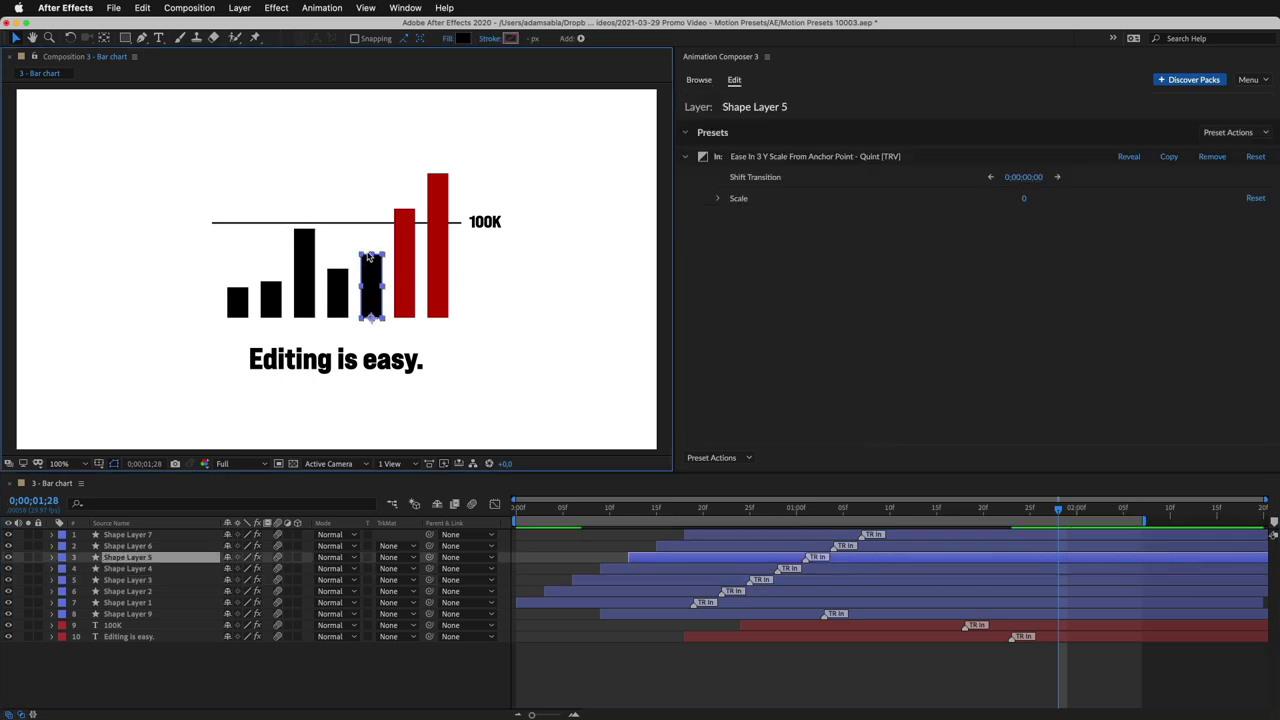
click(401, 222)
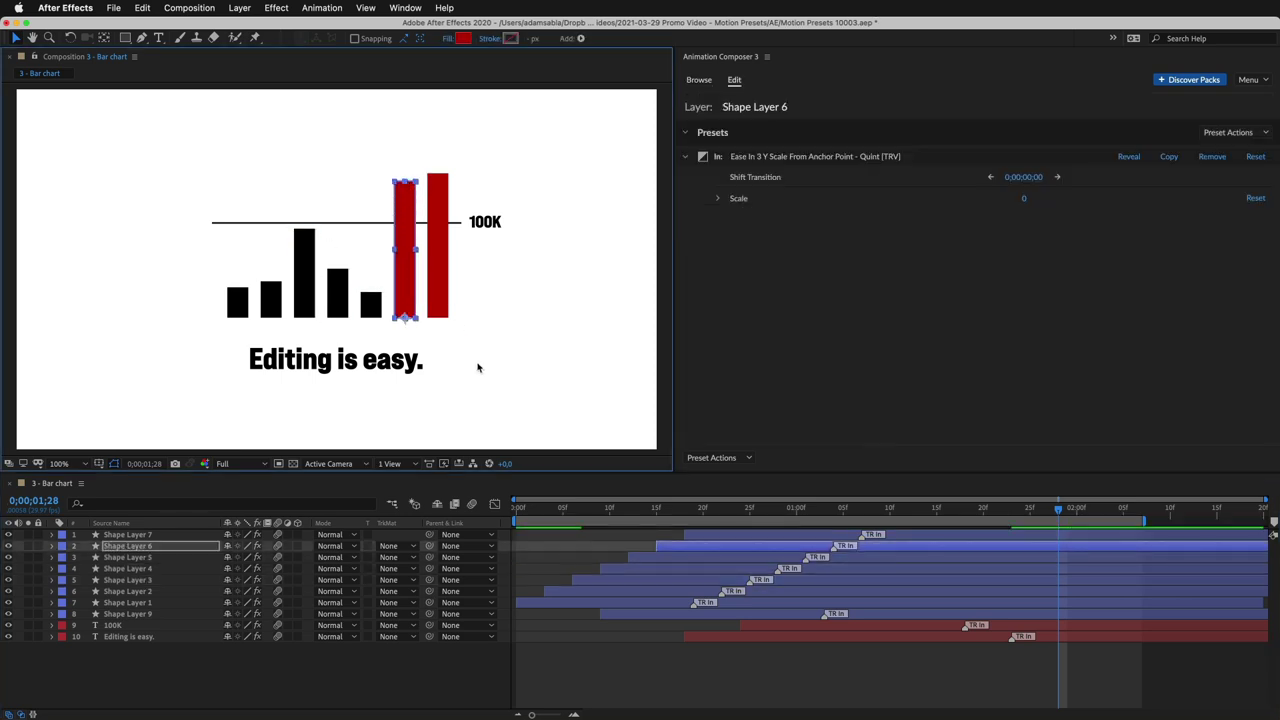
key(space)
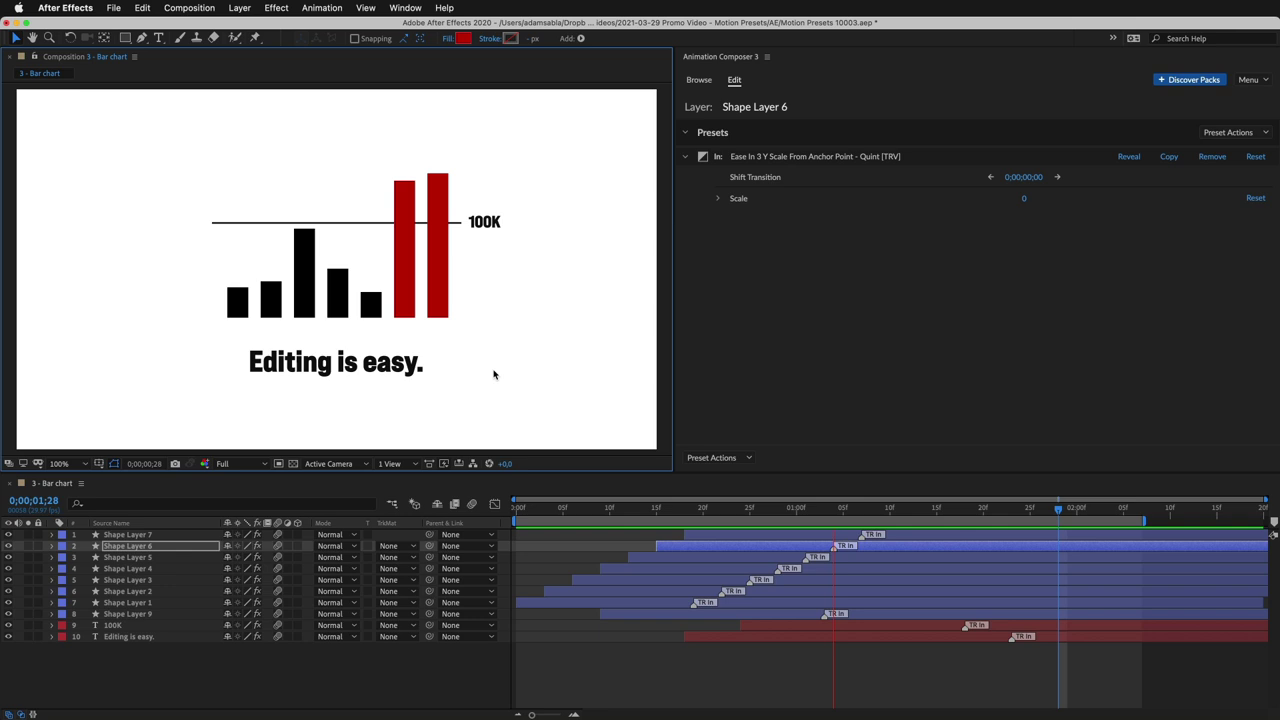
key(space)
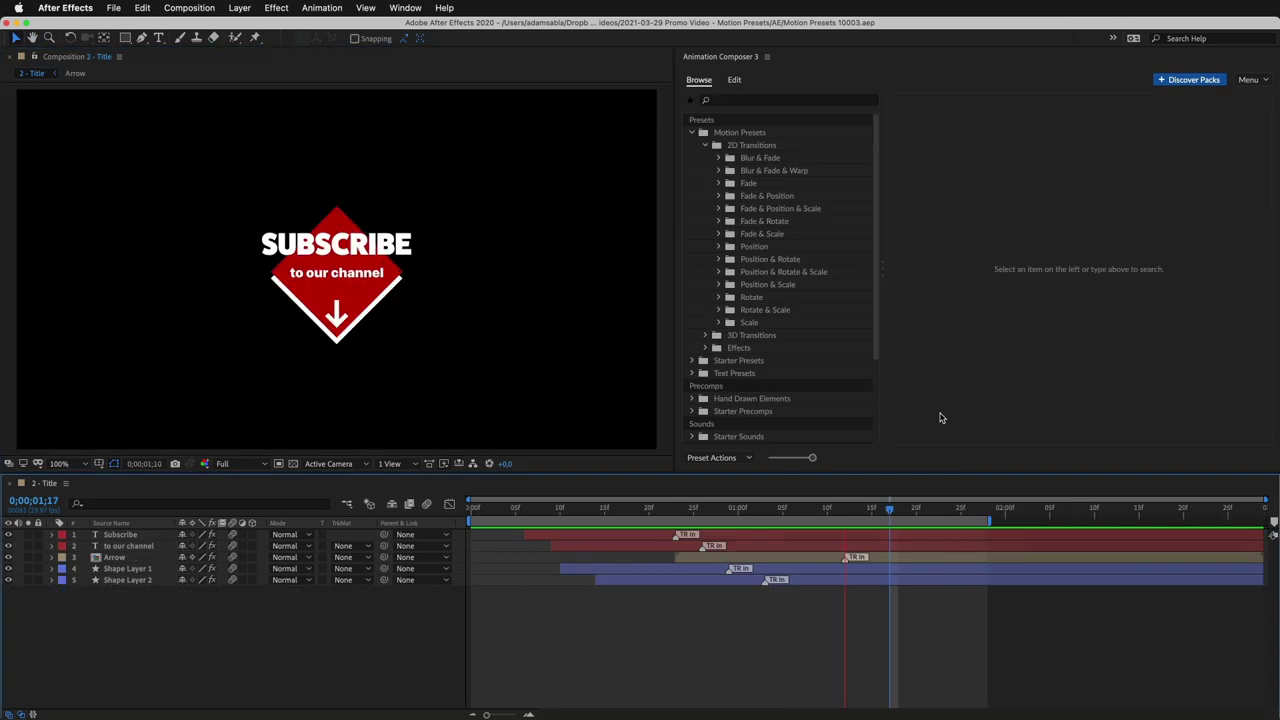
key(space)
click(885, 534)
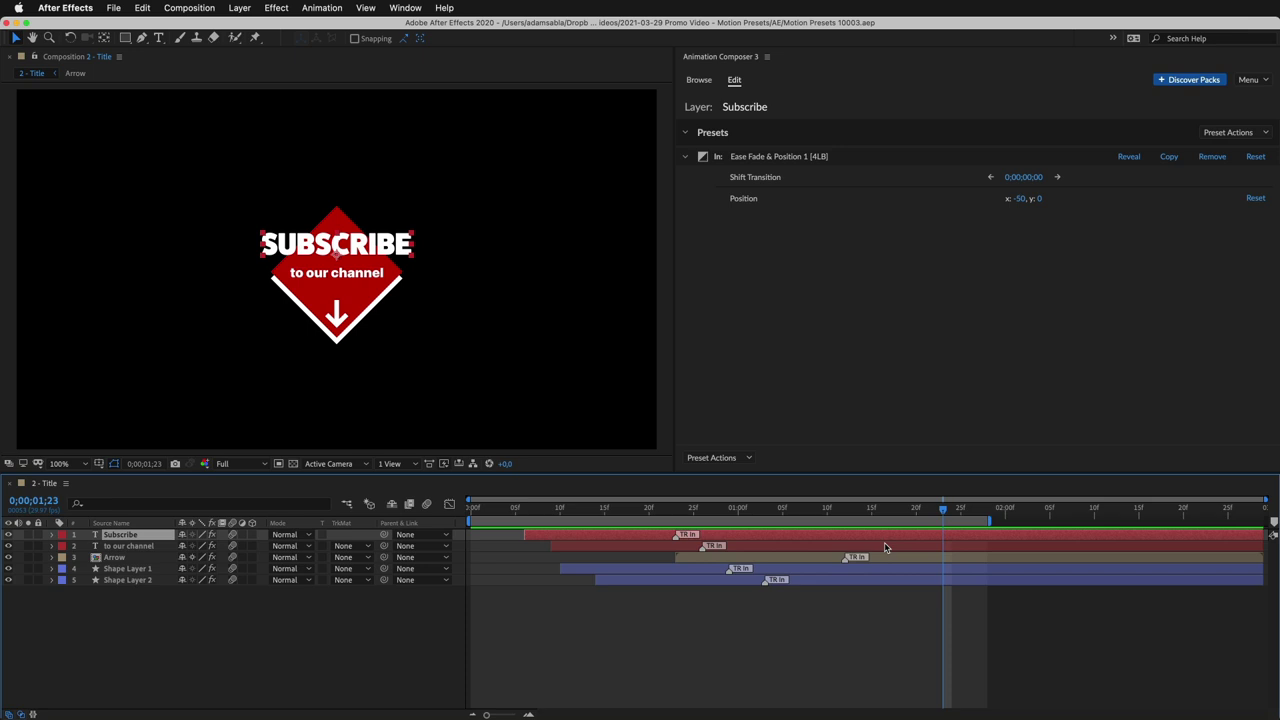
click(887, 545)
click(892, 567)
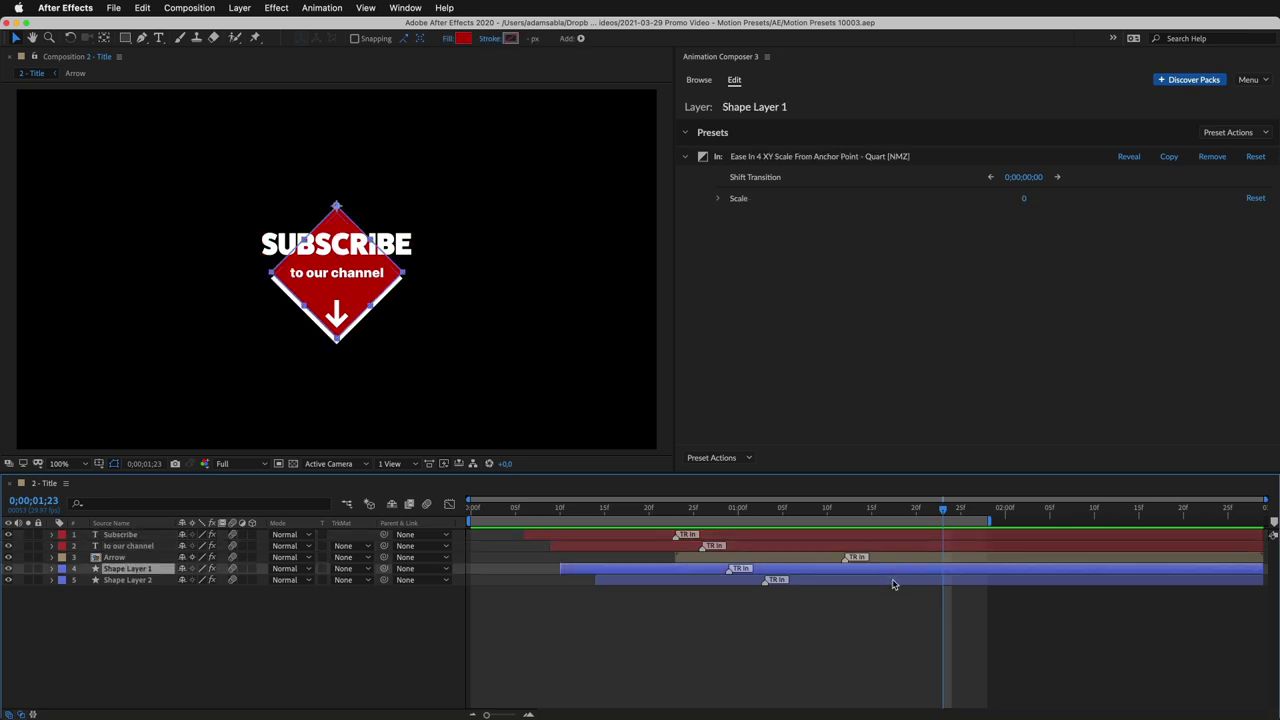
click(893, 580)
mouse_move(915, 520)
mouse_down()
mouse_move(567, 515)
mouse_move(899, 518)
mouse_up()
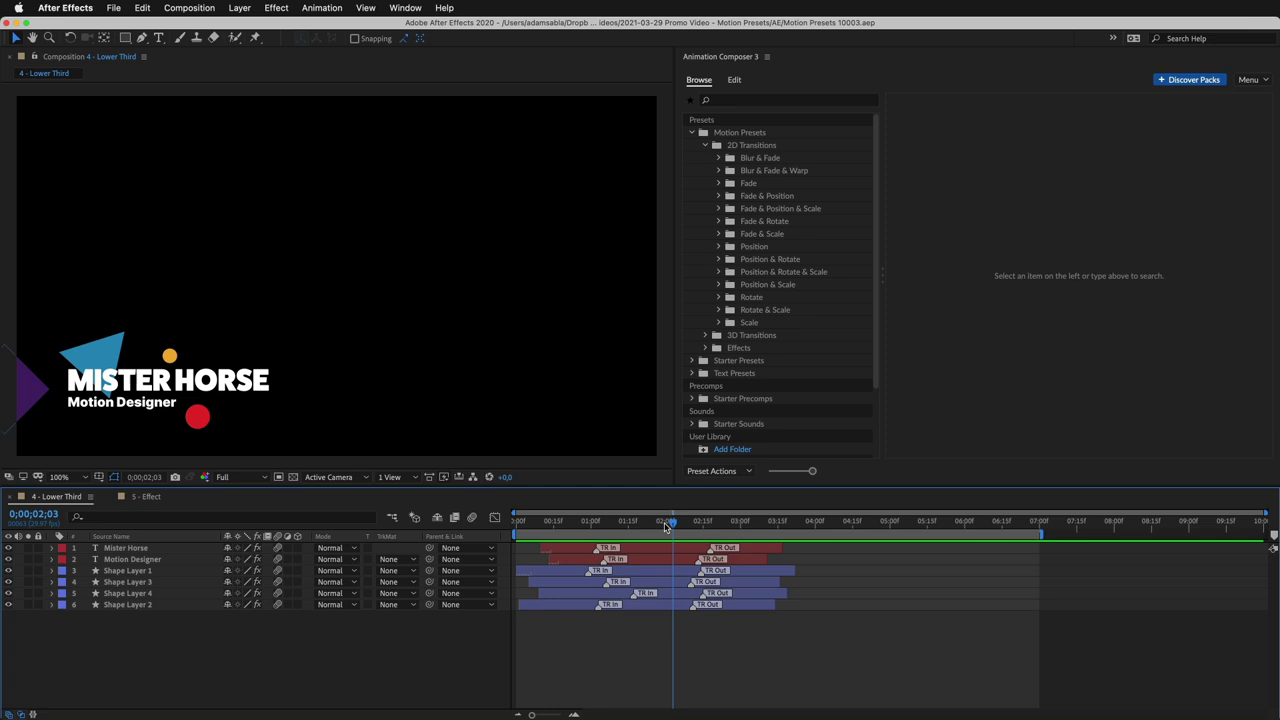
Step: Preview the lower third, then solo Mister Horse to step through its intro and outro
drag(672, 525, 514, 533)
key(space)
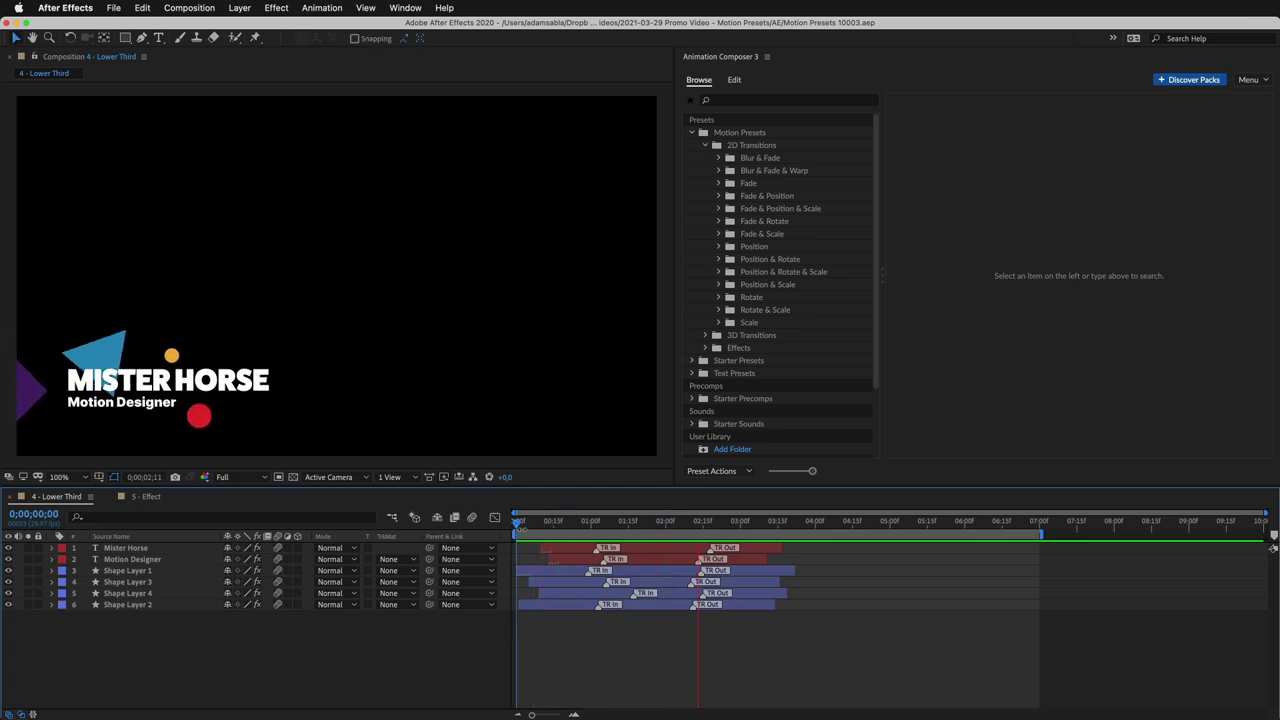
click(668, 522)
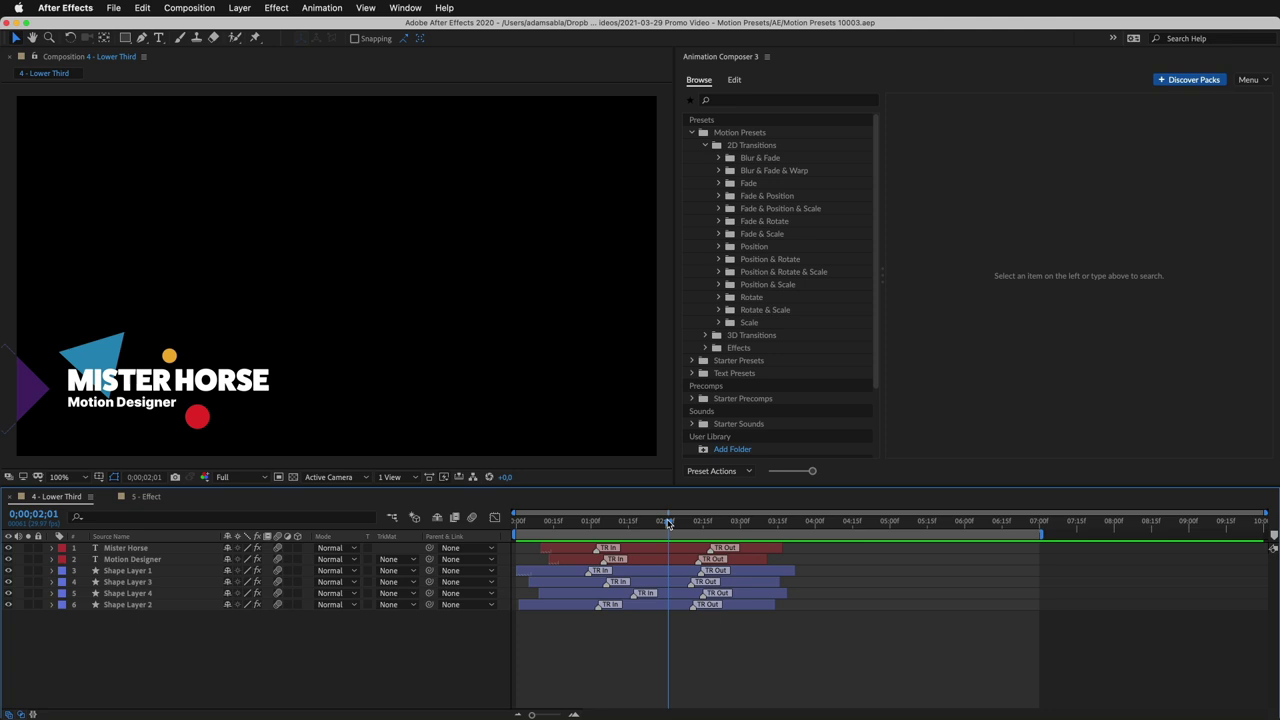
click(249, 390)
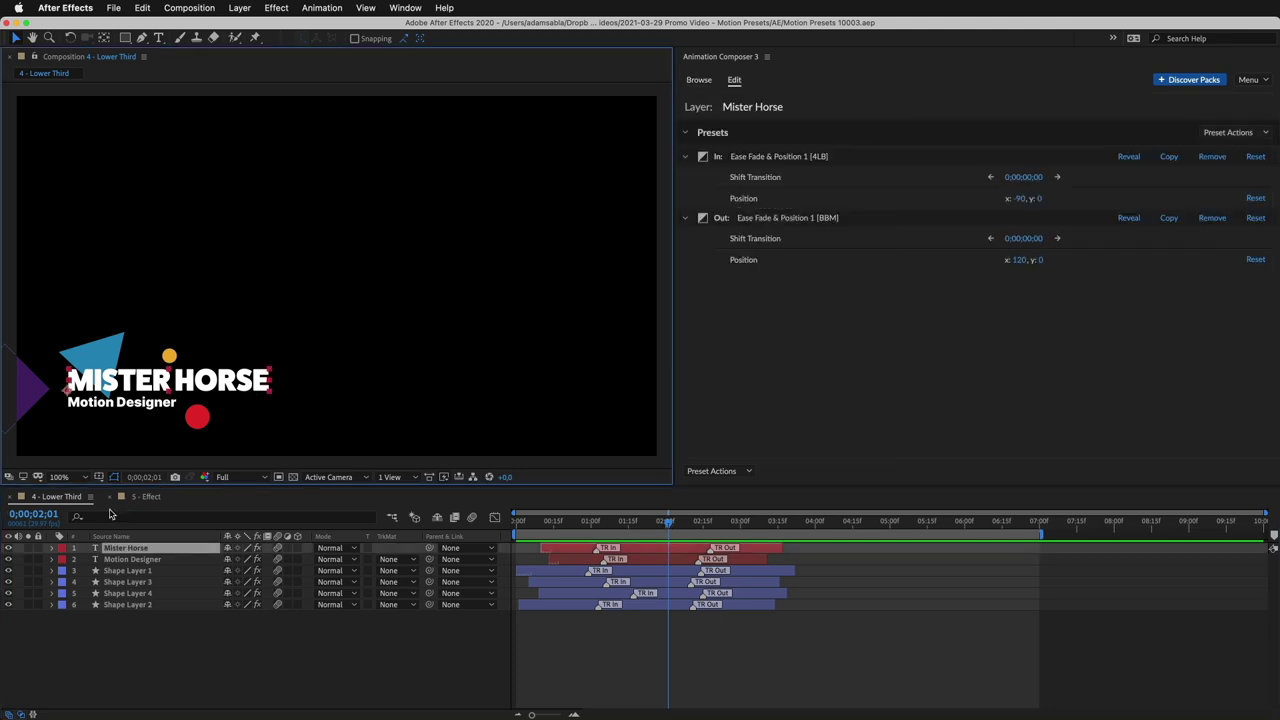
click(29, 549)
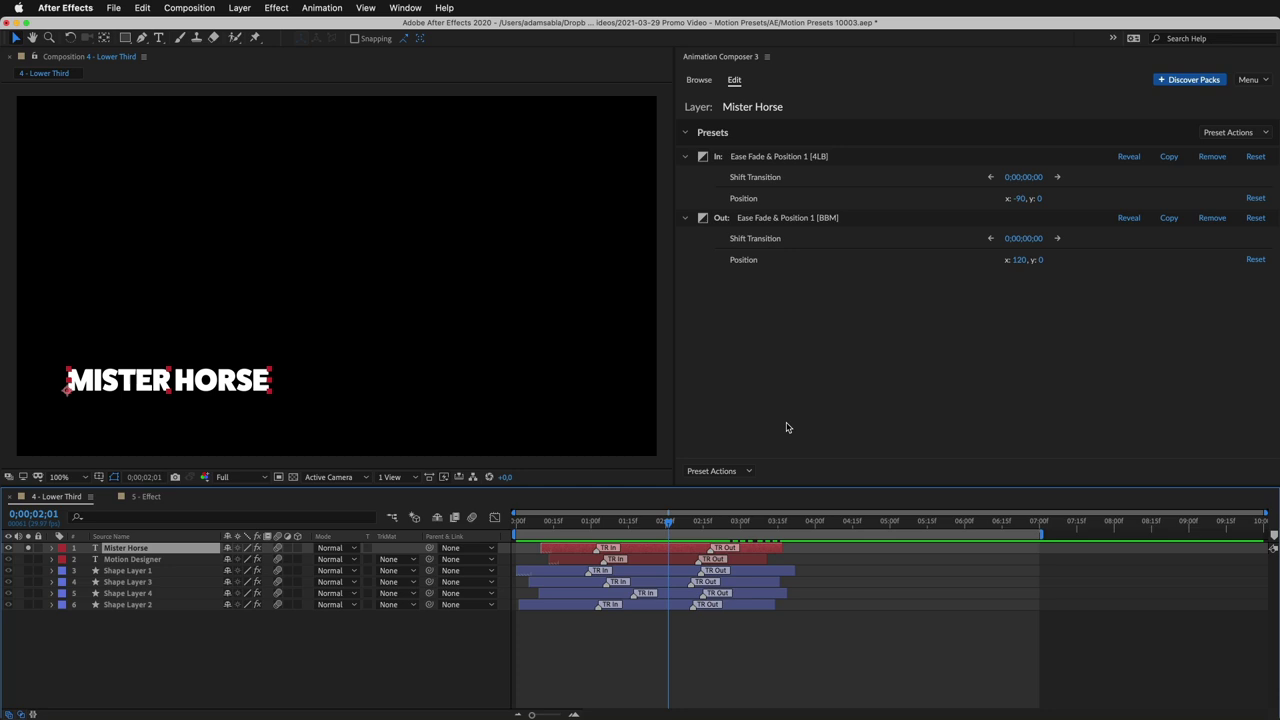
mouse_move(652, 515)
mouse_down()
mouse_move(529, 521)
mouse_move(665, 518)
mouse_up()
mouse_move(671, 522)
mouse_down()
mouse_move(814, 521)
mouse_move(730, 521)
mouse_move(674, 542)
mouse_up()
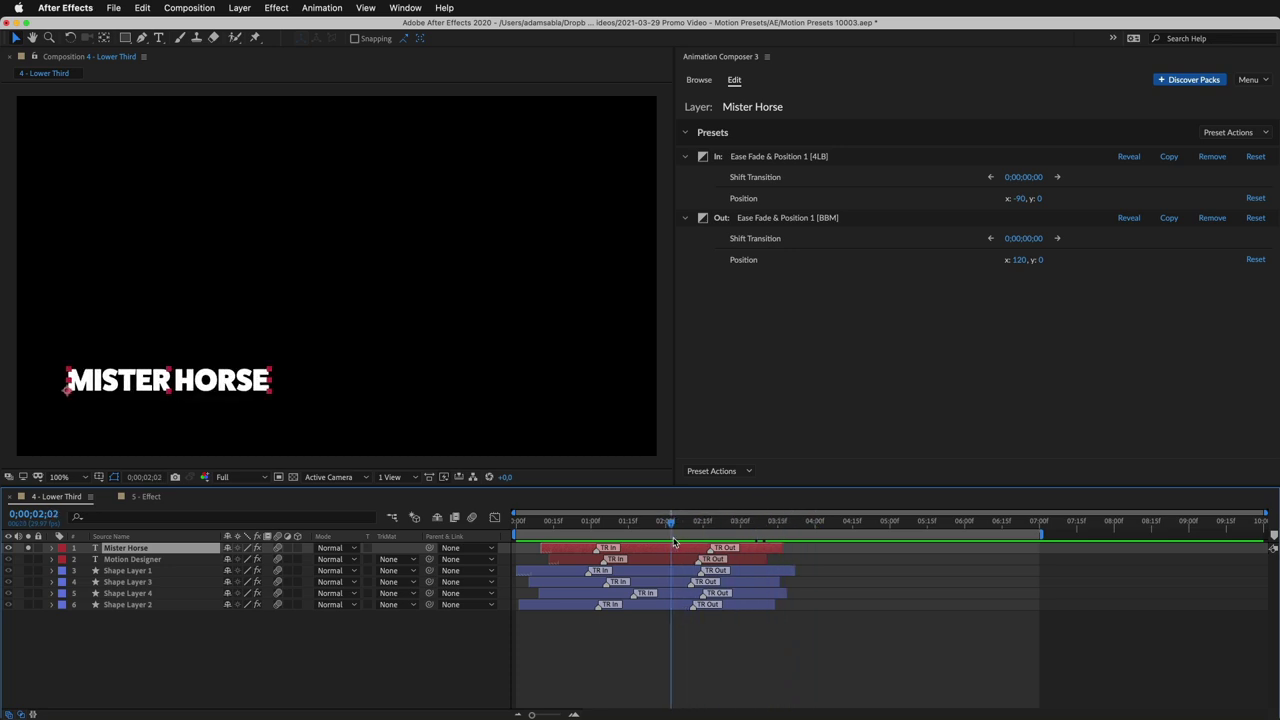
click(29, 548)
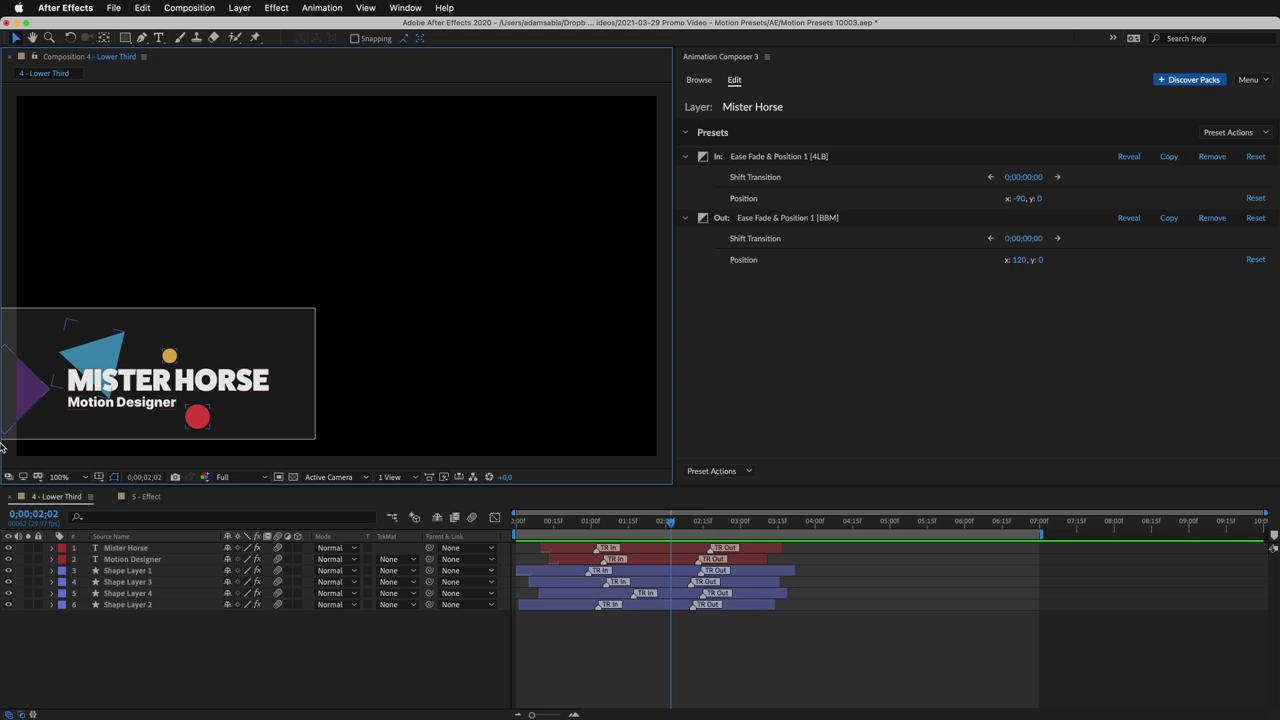
Step: Select all six layers, set Out Shift Transitions to +0;00;02;20, and preview
key(super+a)
drag(127, 378, 345, 256)
drag(516, 520, 668, 522)
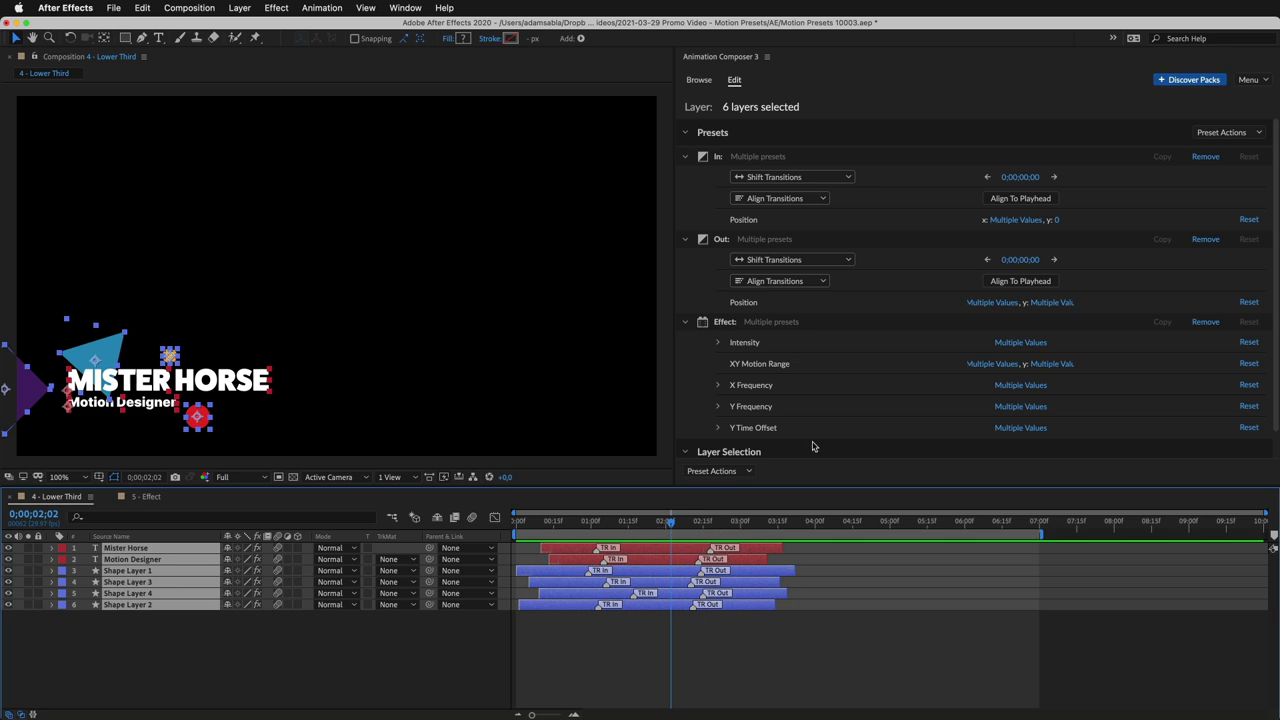
drag(1015, 264, 1121, 275)
click(690, 515)
key(space)
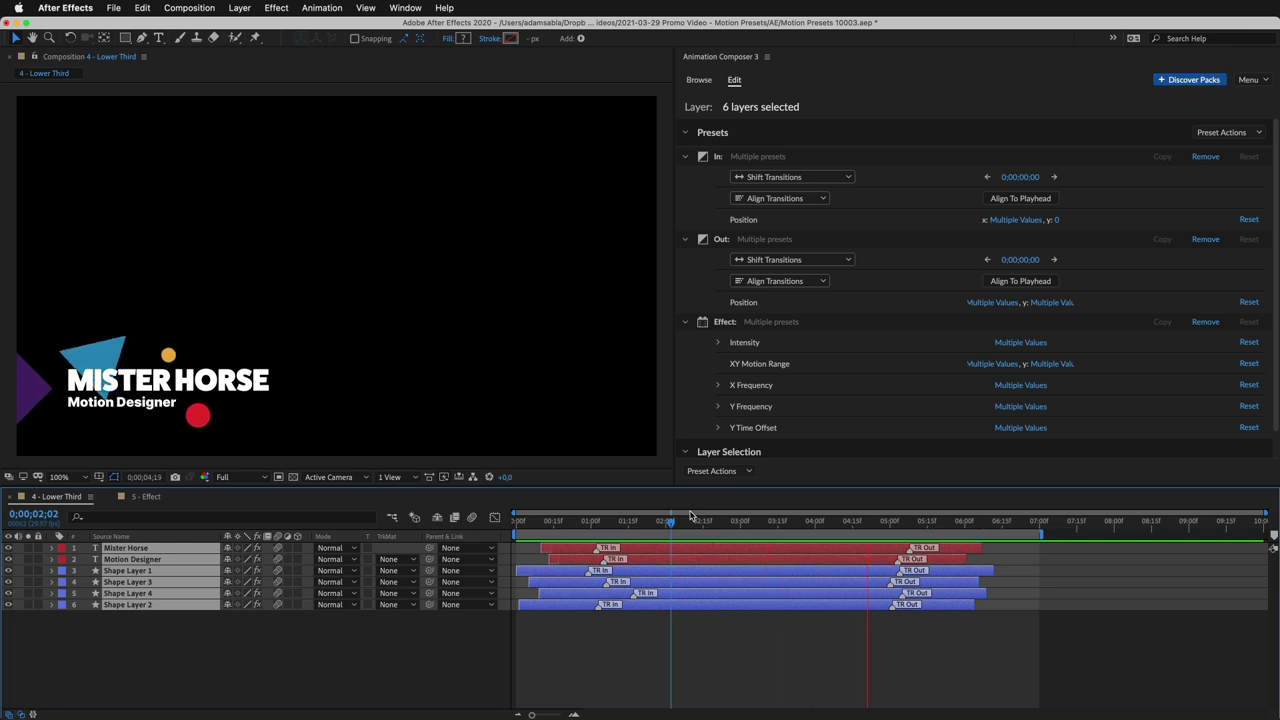
key(space)
Step: Select Shape Layer 3, scrub its animation, and reveal its Cosine Position & Rotation 3 preset
click(145, 312)
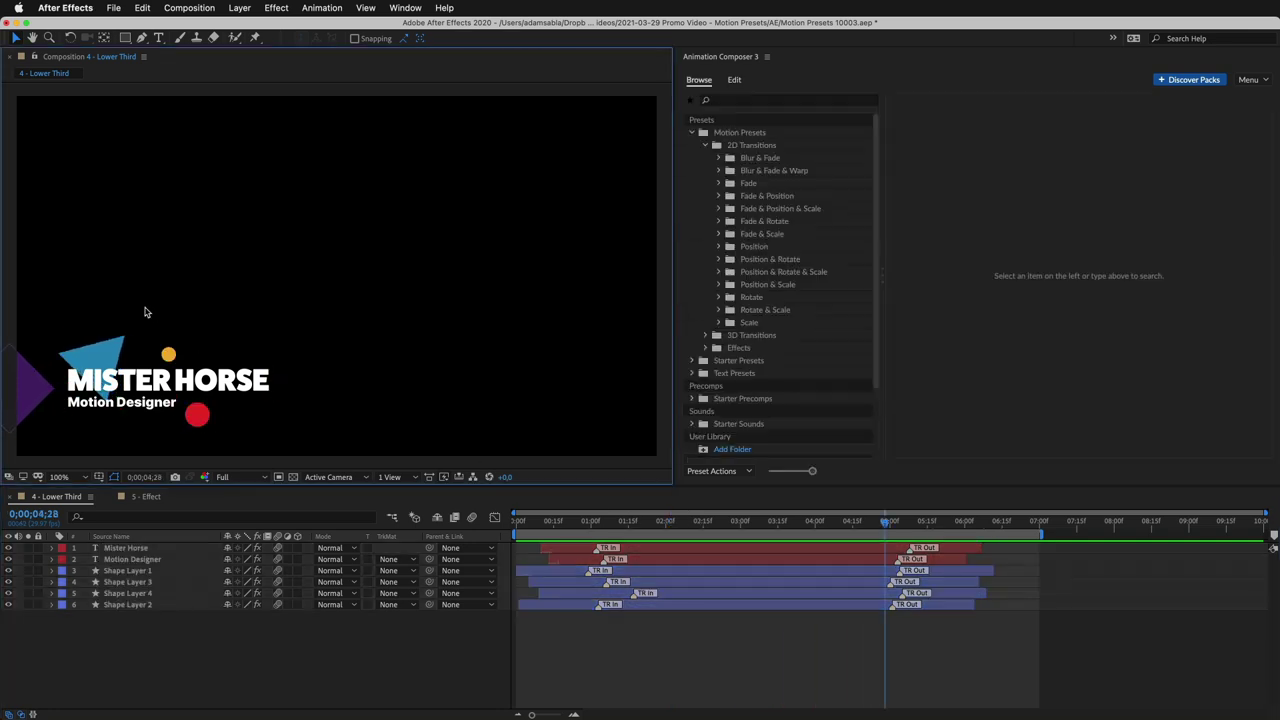
click(107, 357)
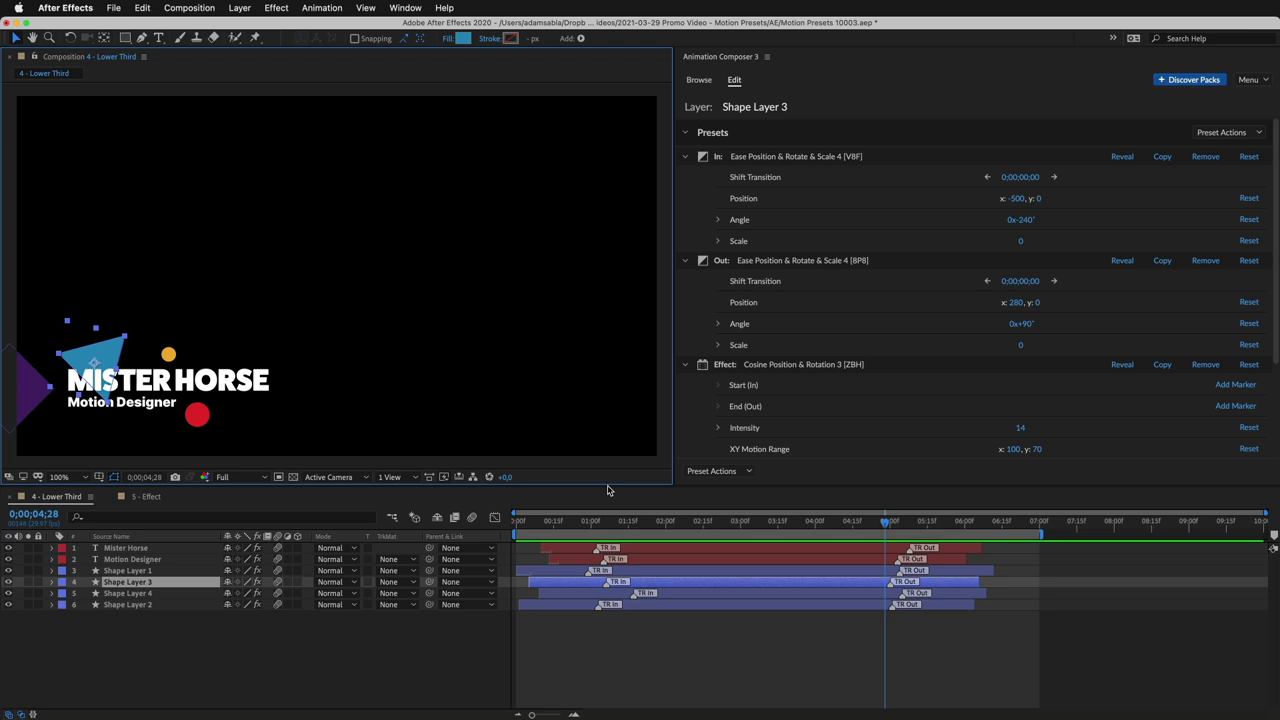
drag(660, 525, 835, 530)
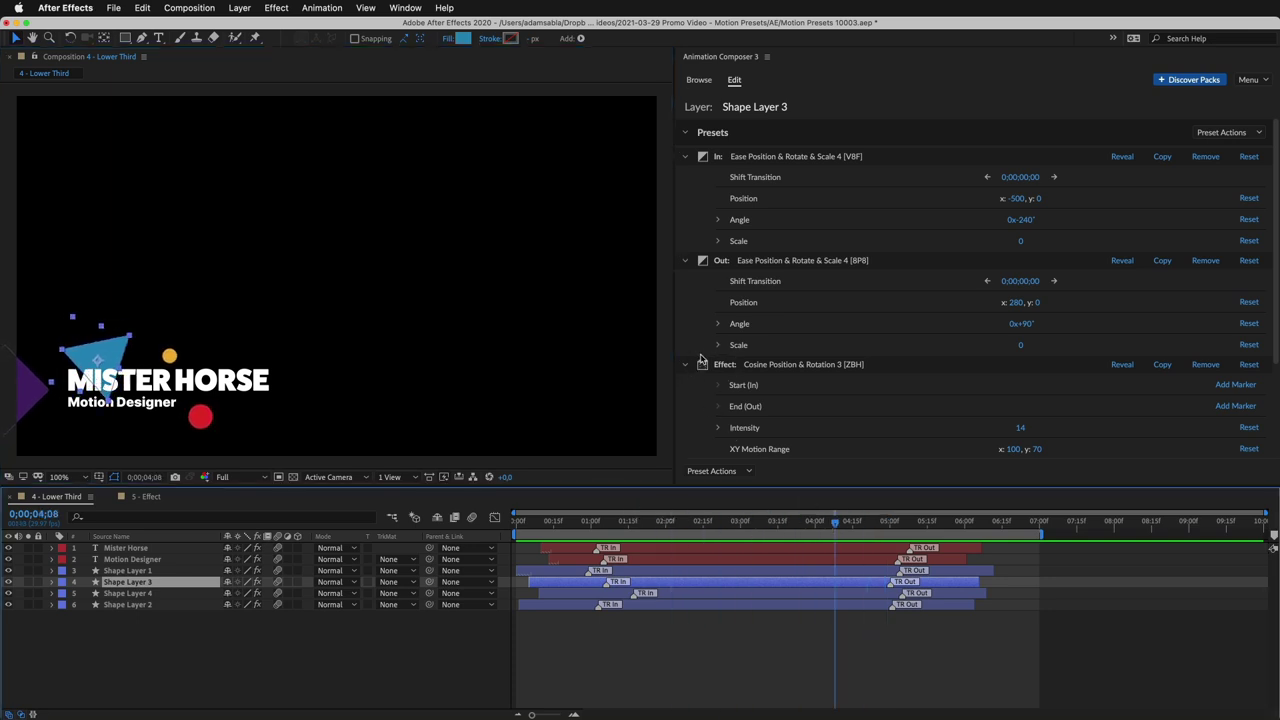
click(1122, 365)
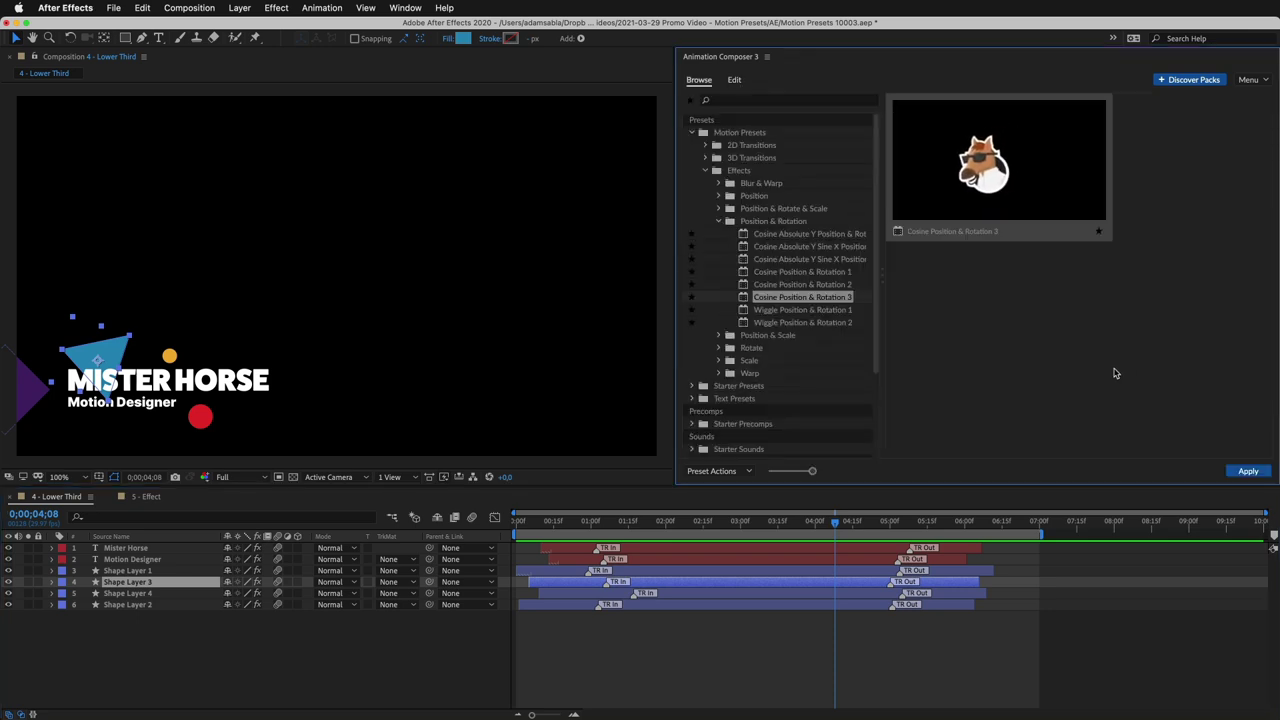
Step: In the 5 - Effect comp, apply the Cosine Position 2 preset to the triangle and preview it
click(146, 497)
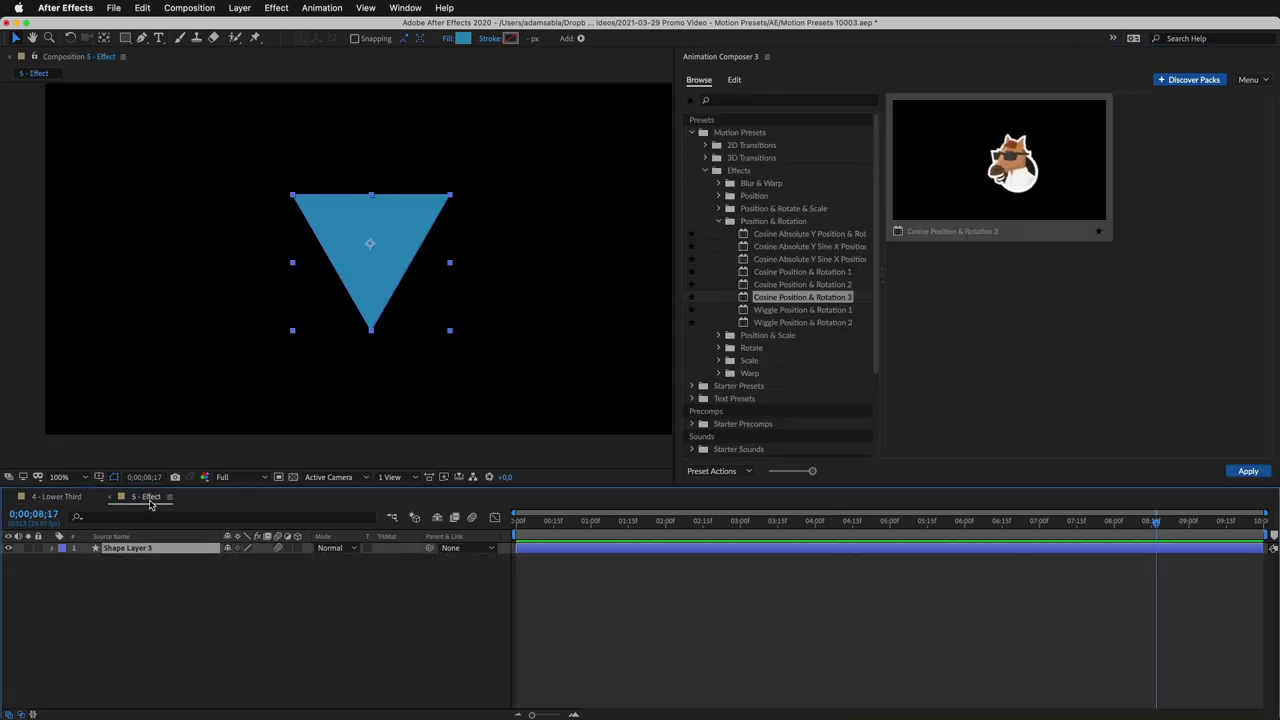
click(751, 220)
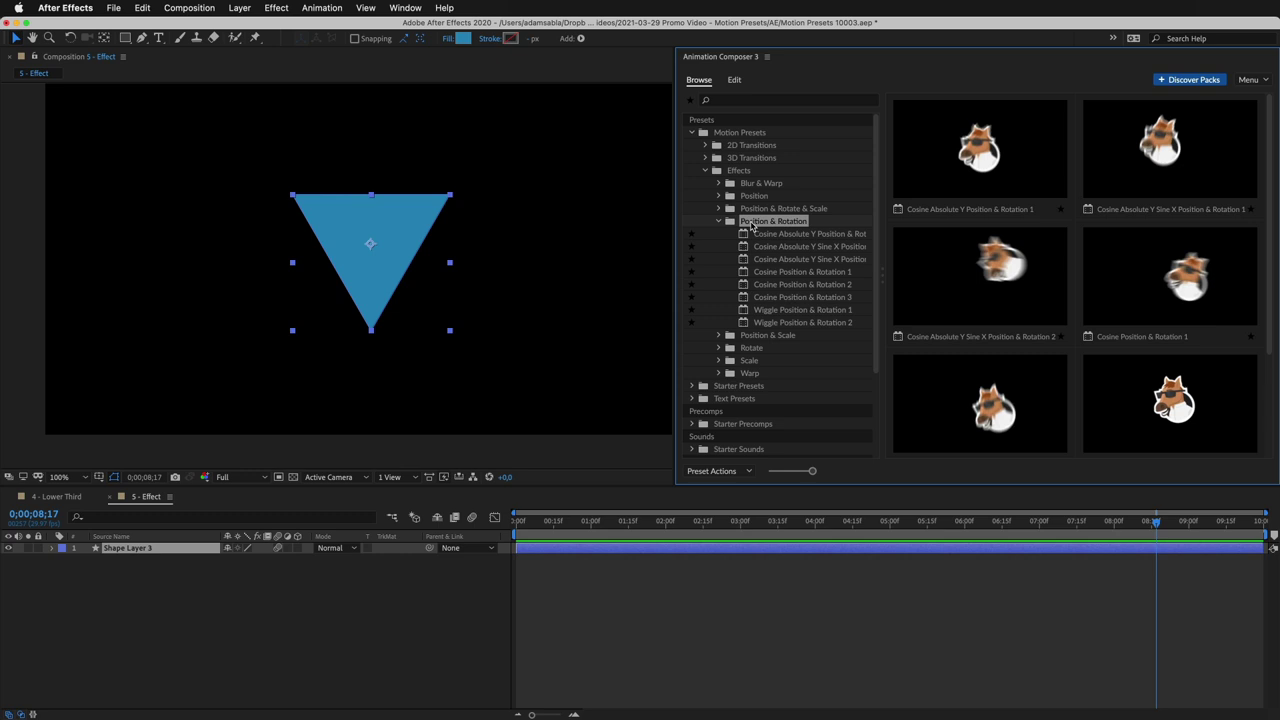
click(746, 207)
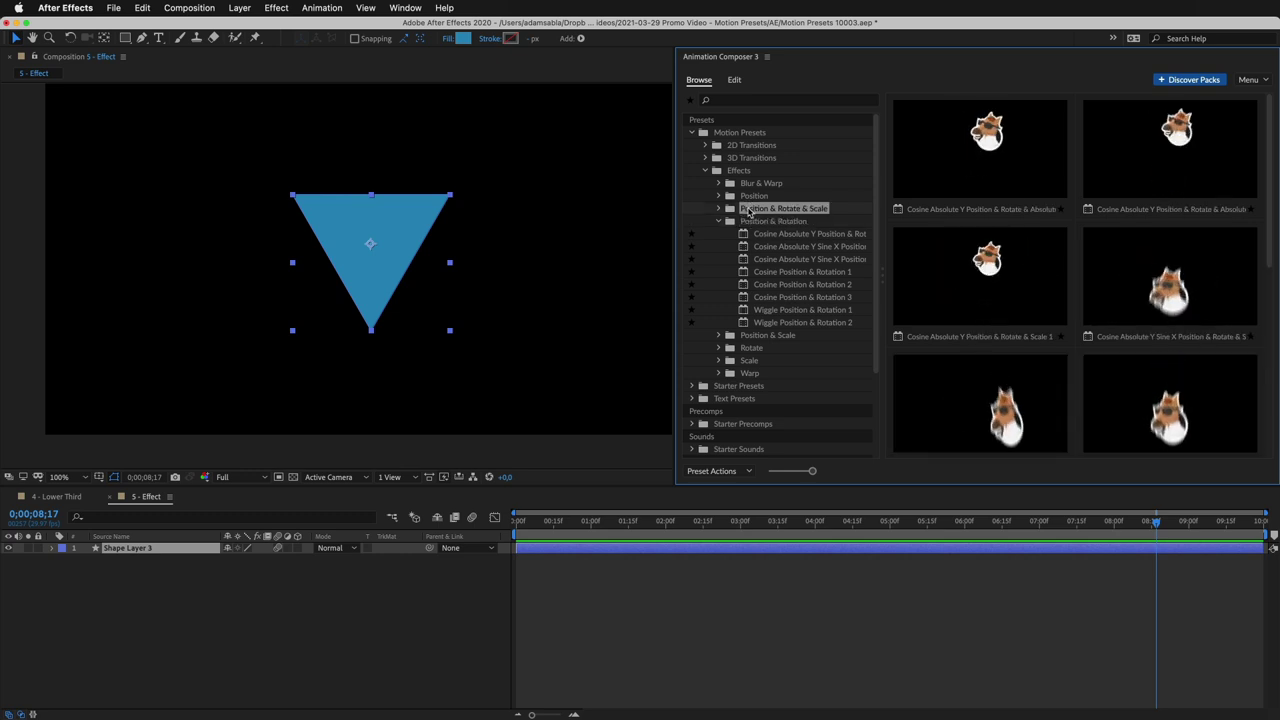
click(750, 196)
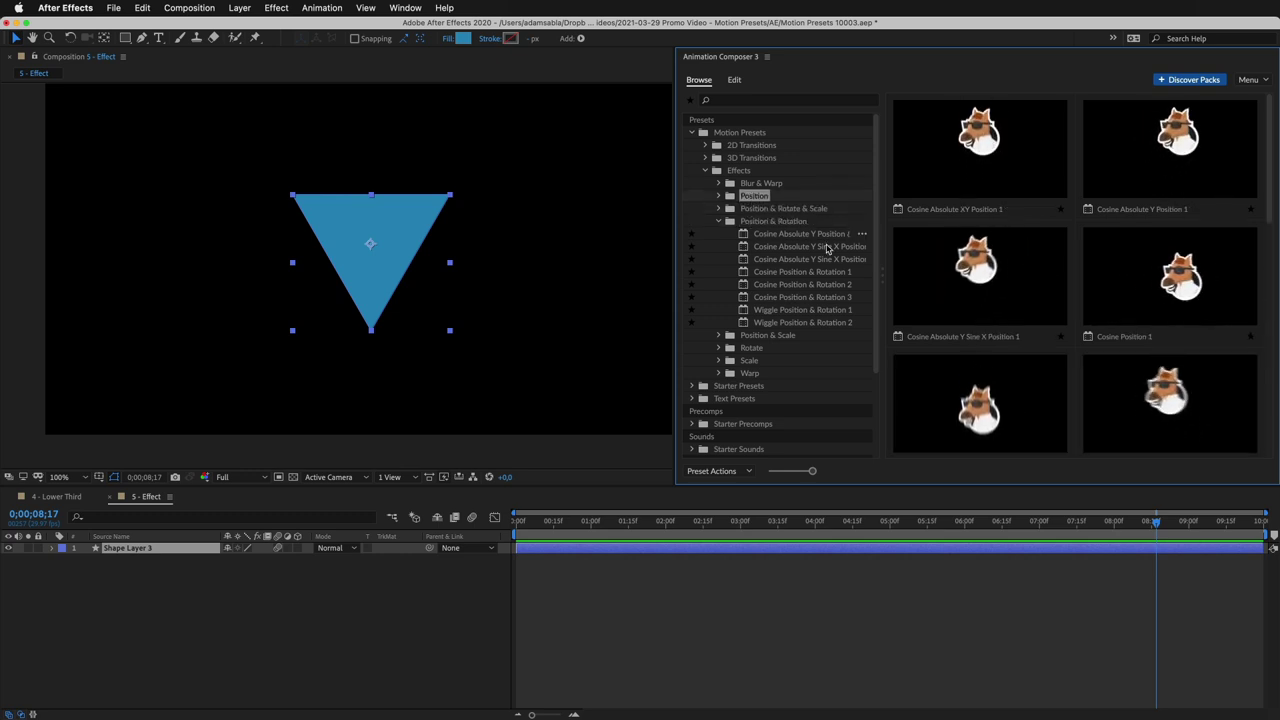
click(923, 375)
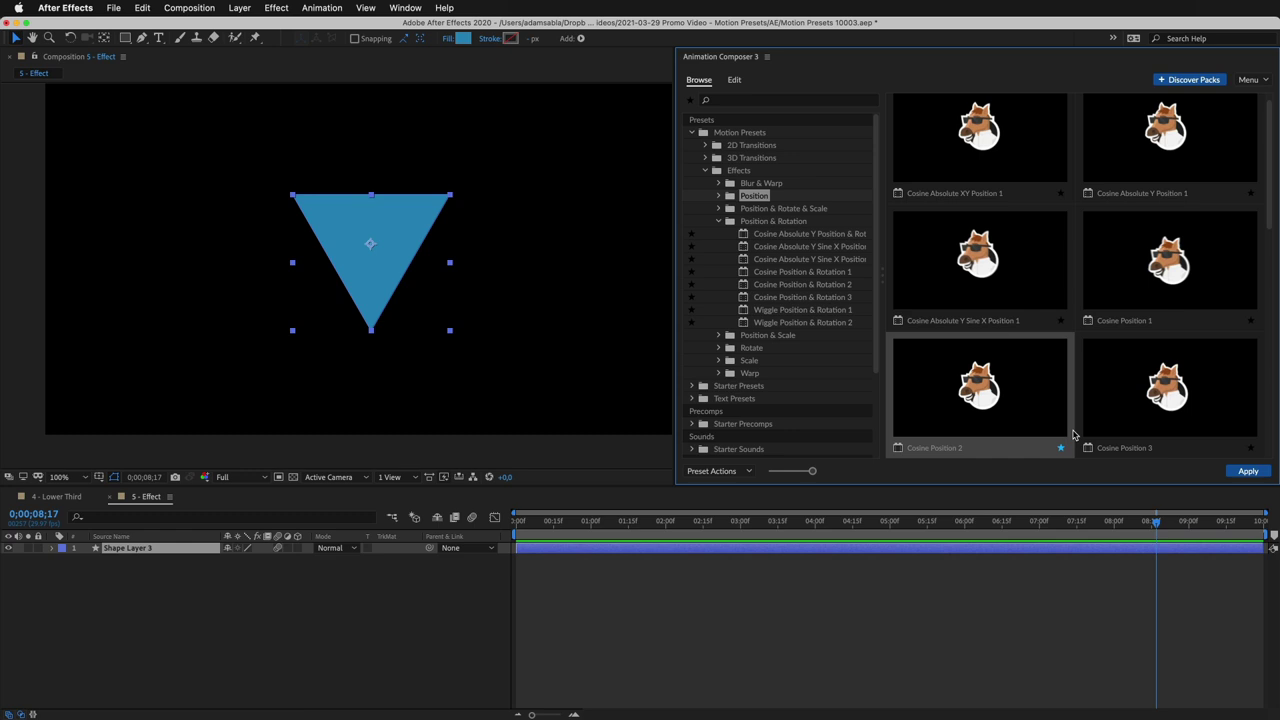
click(1246, 473)
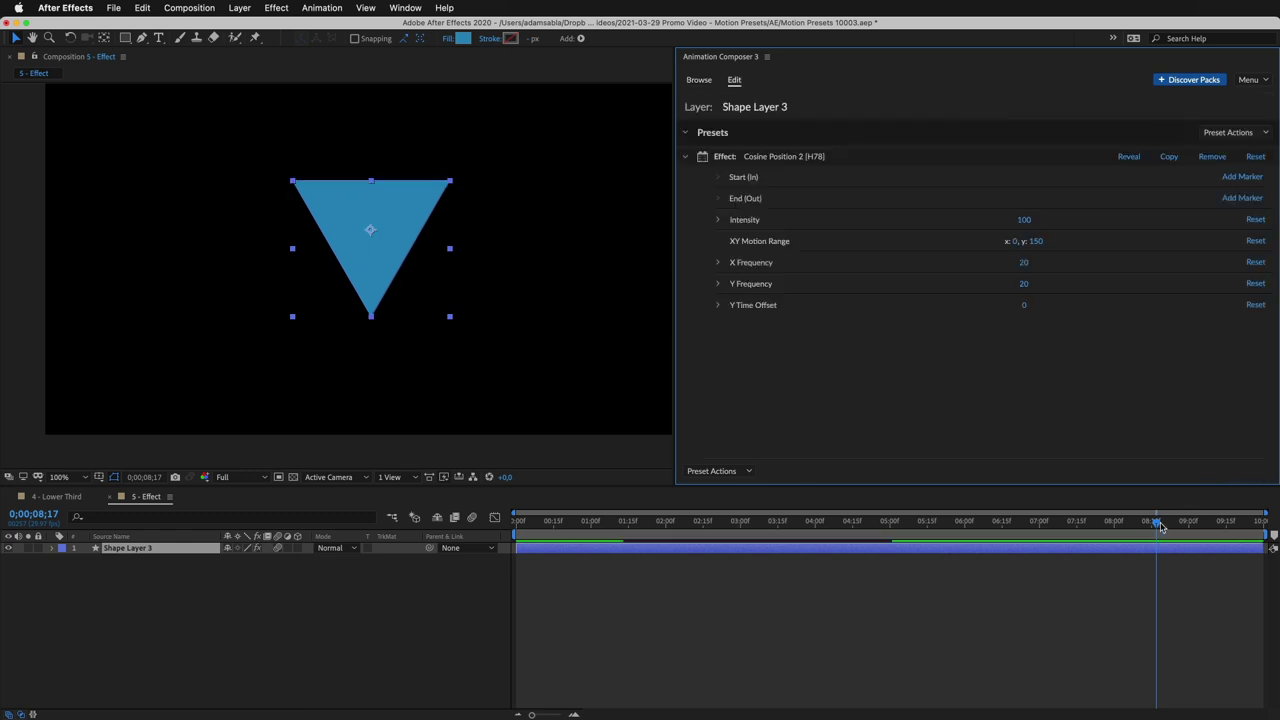
drag(1160, 527, 918, 530)
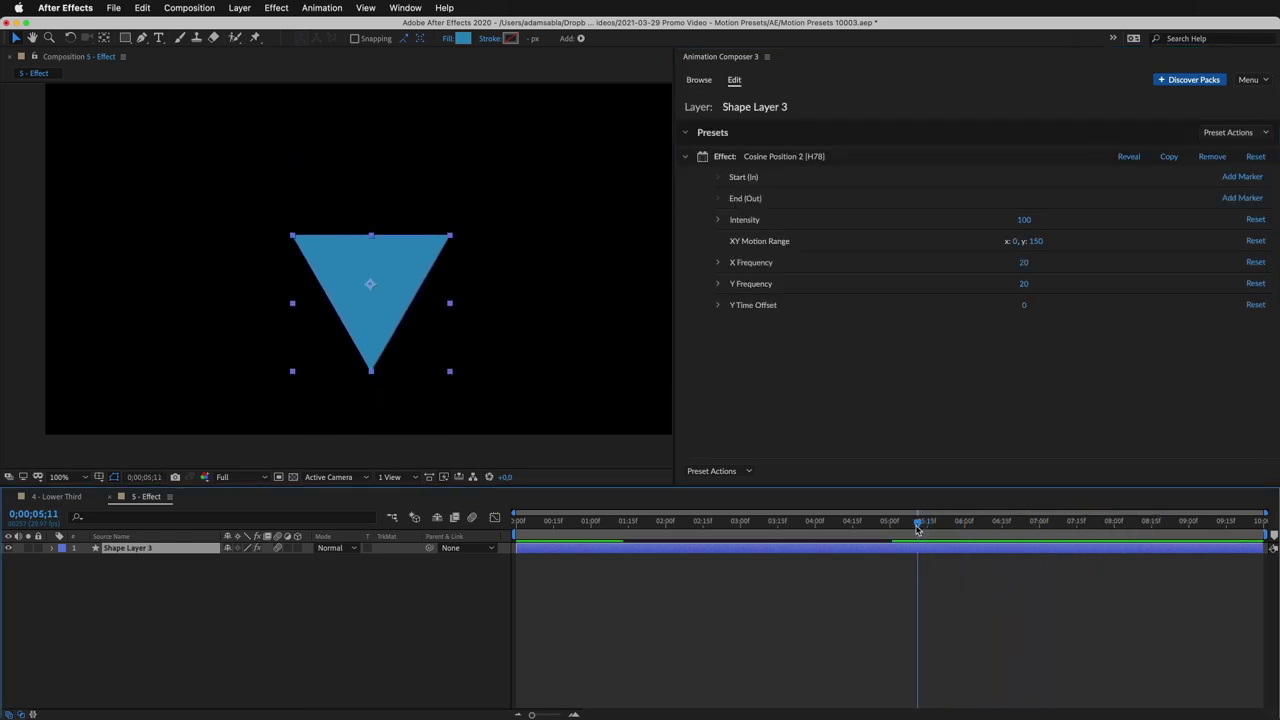
key(space)
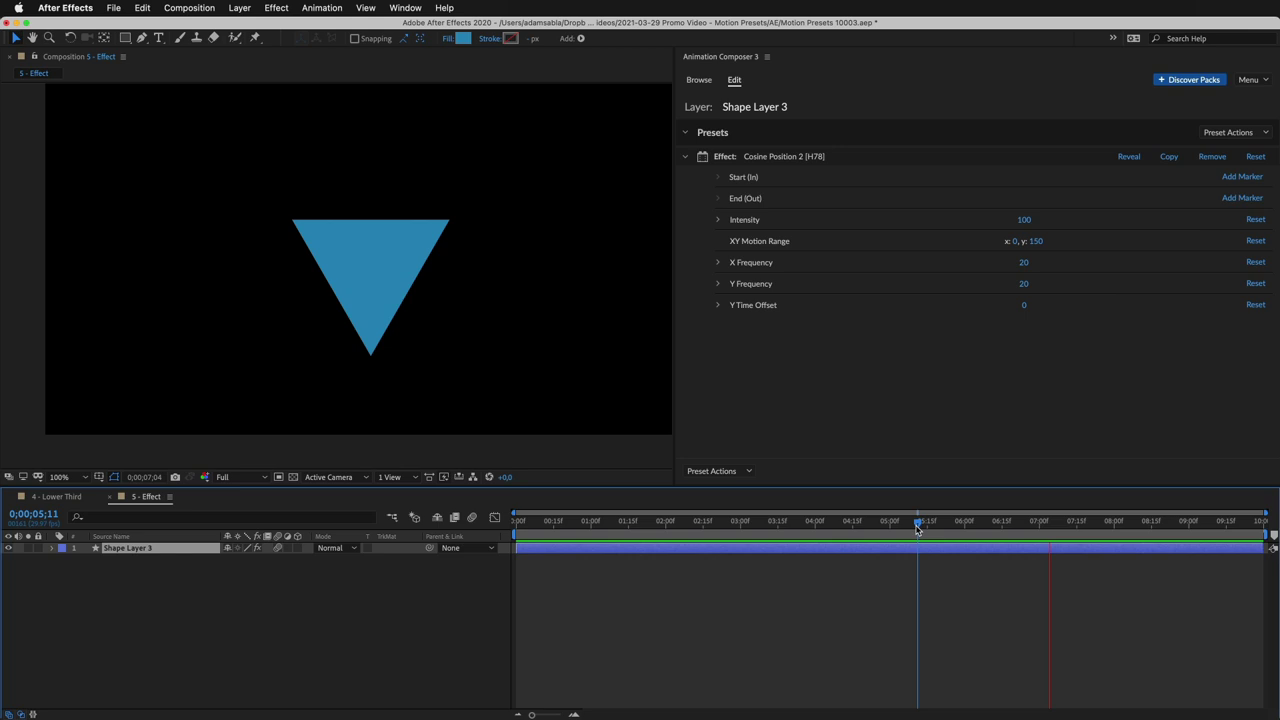
key(space)
Step: Lower Intensity to 24 and Y Frequency to 6, then add a Start (In) marker
drag(1022, 220, 923, 240)
key(space)
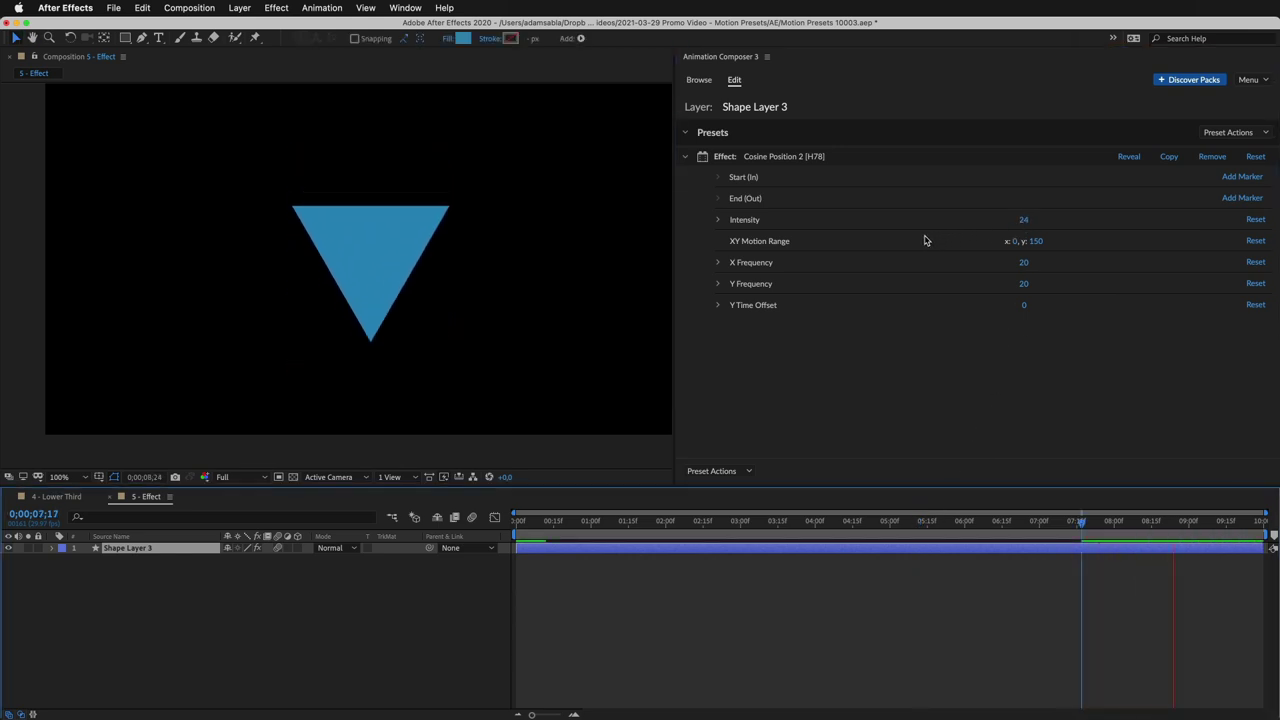
key(space)
click(1022, 286)
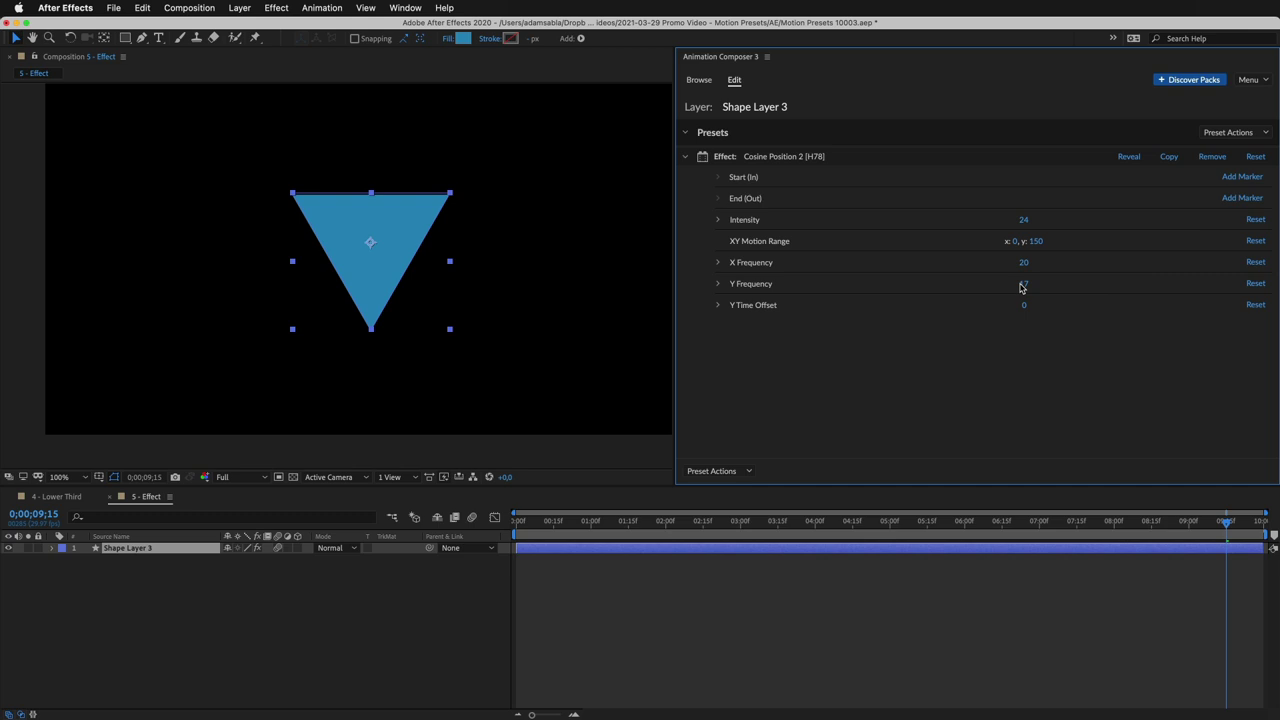
drag(1022, 287, 1008, 289)
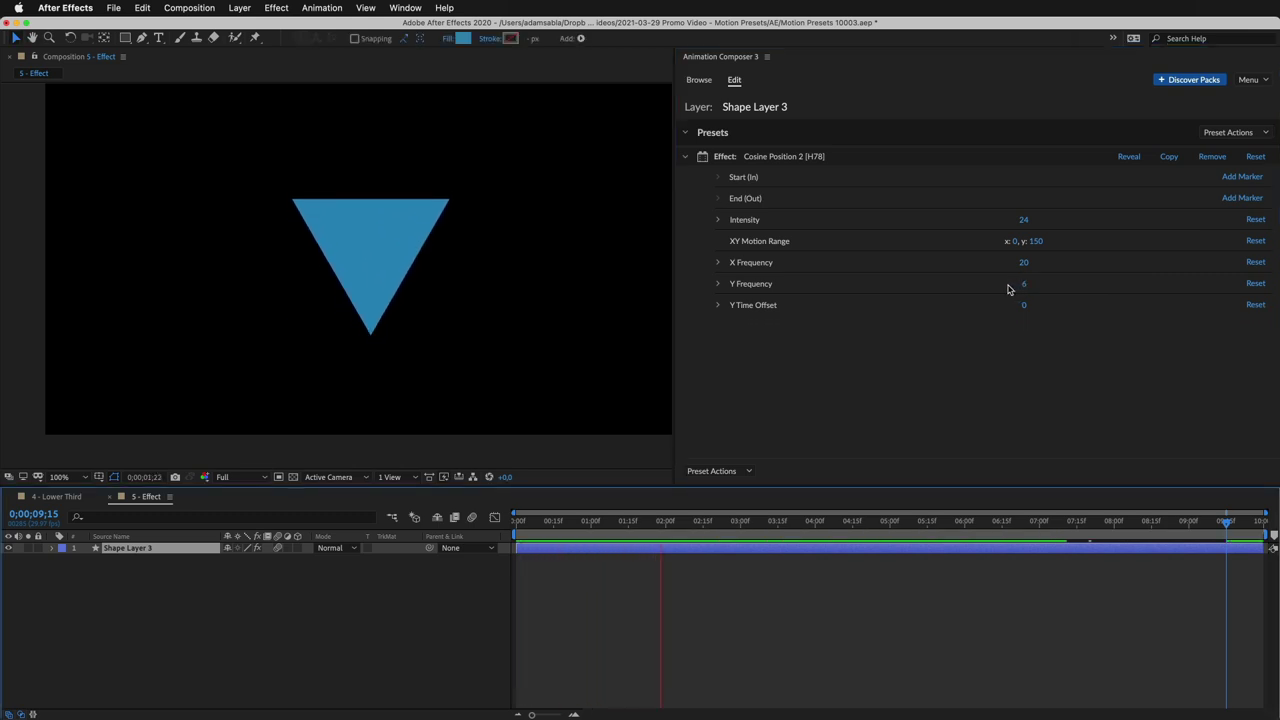
key(space)
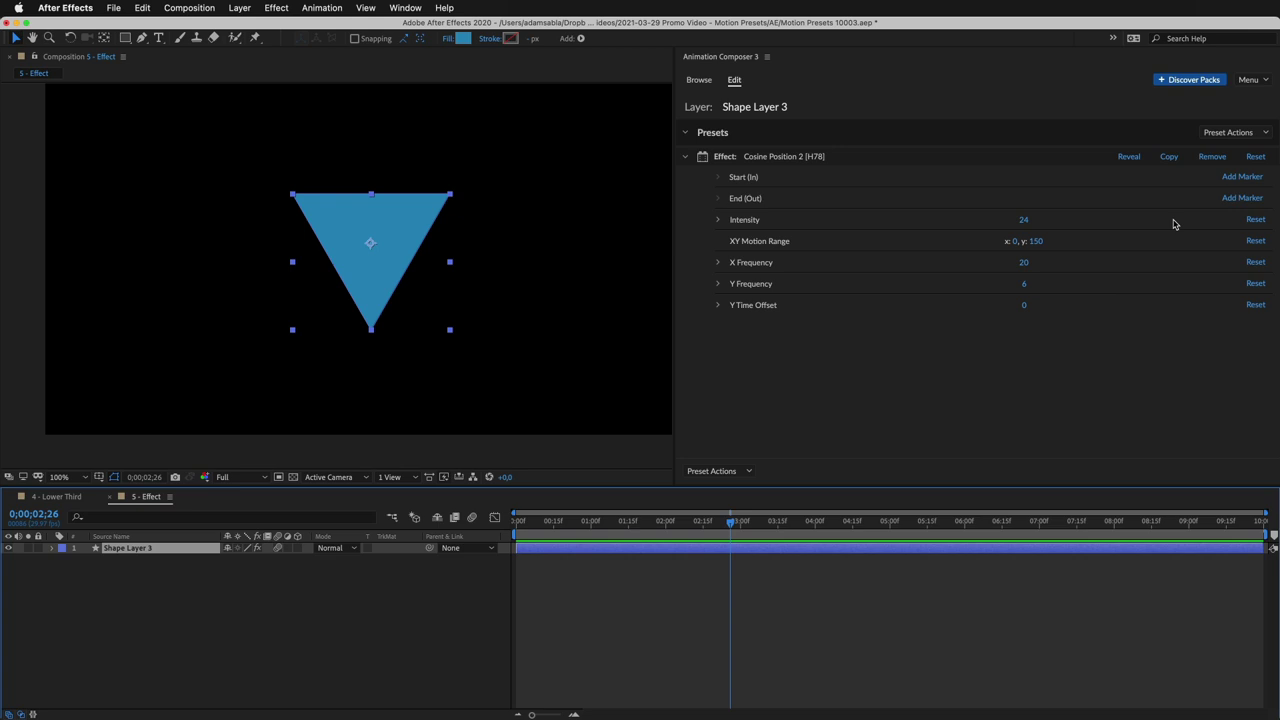
click(1240, 177)
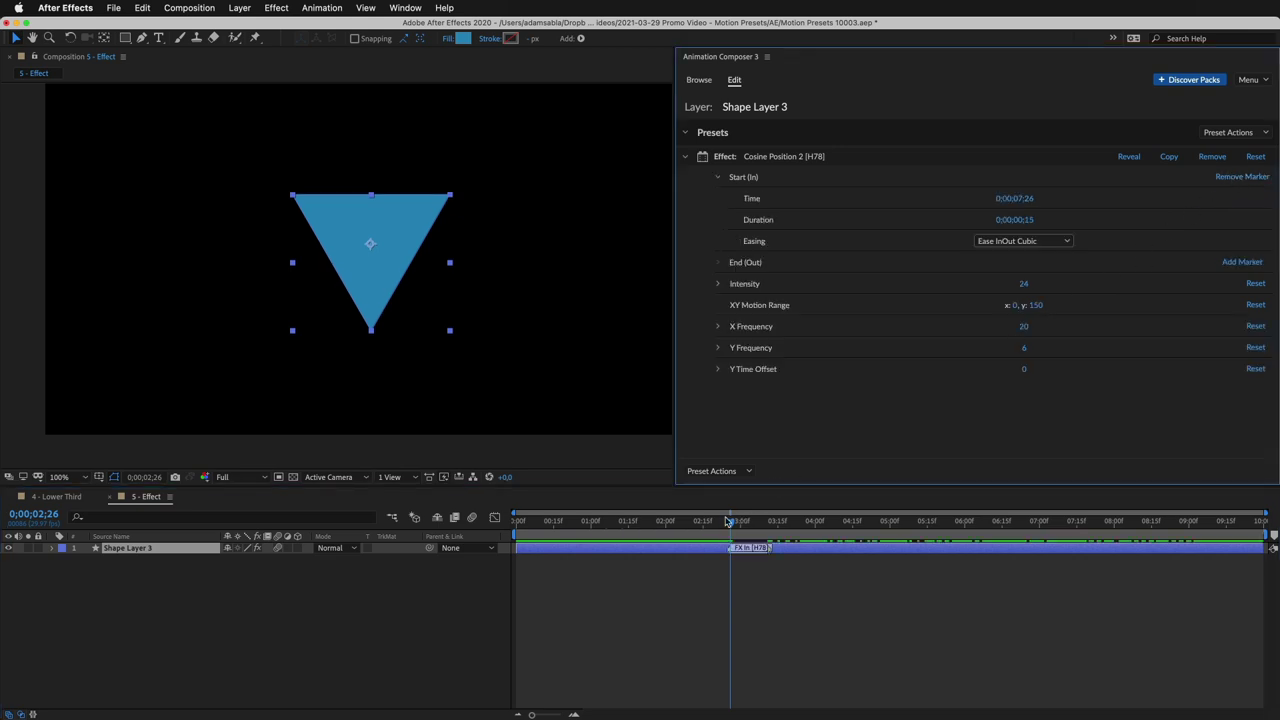
Step: Add an End (Out) marker to the triangle's Cosine Position 2 effect and preview the motion
drag(727, 521, 840, 541)
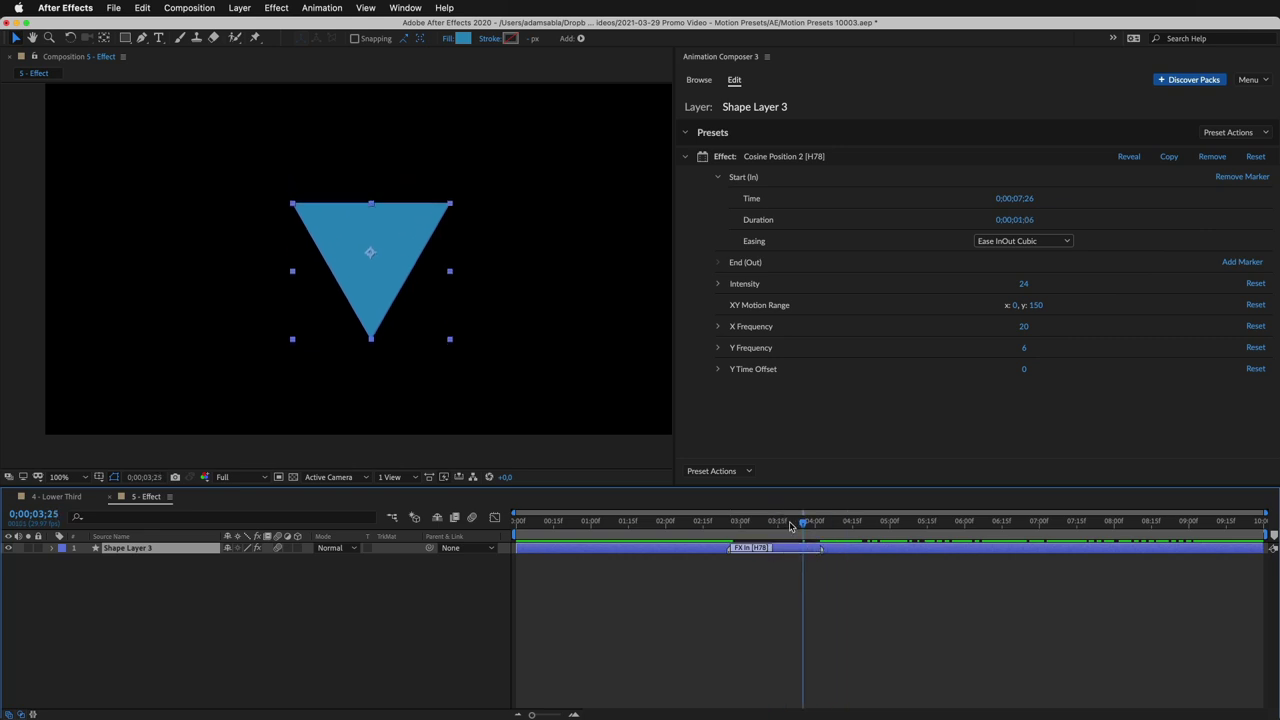
drag(803, 521, 684, 537)
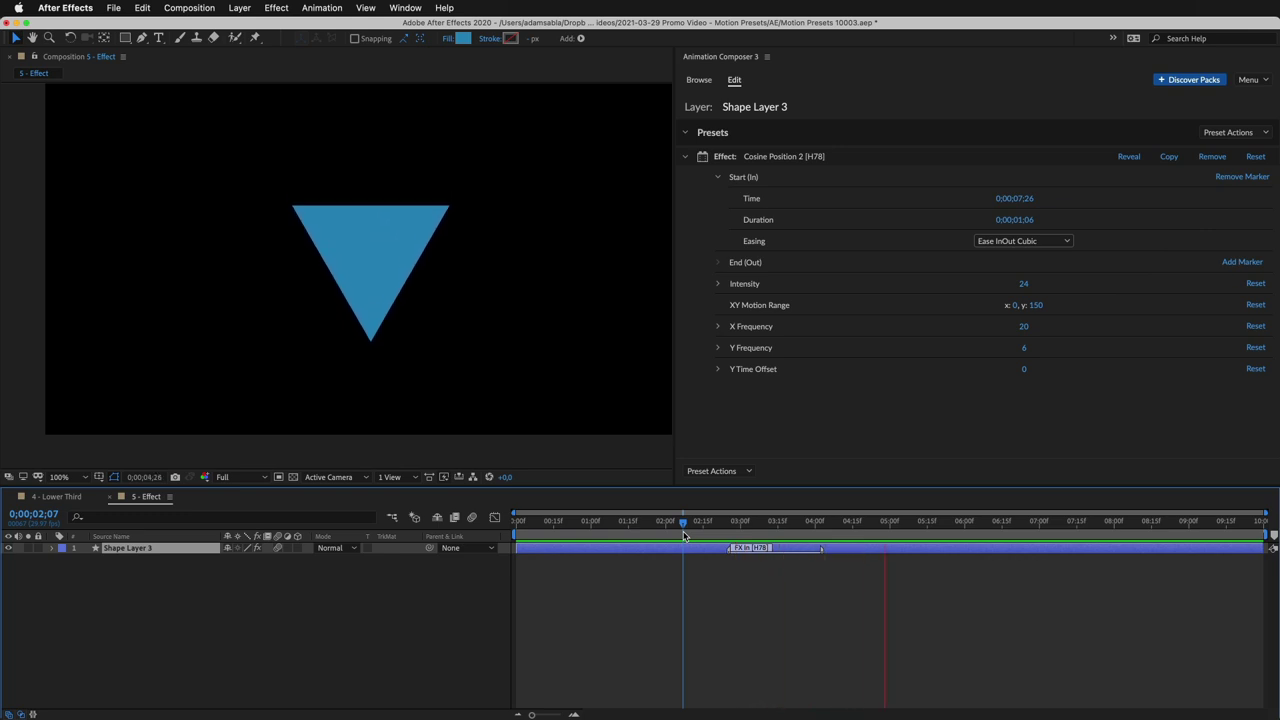
key(space)
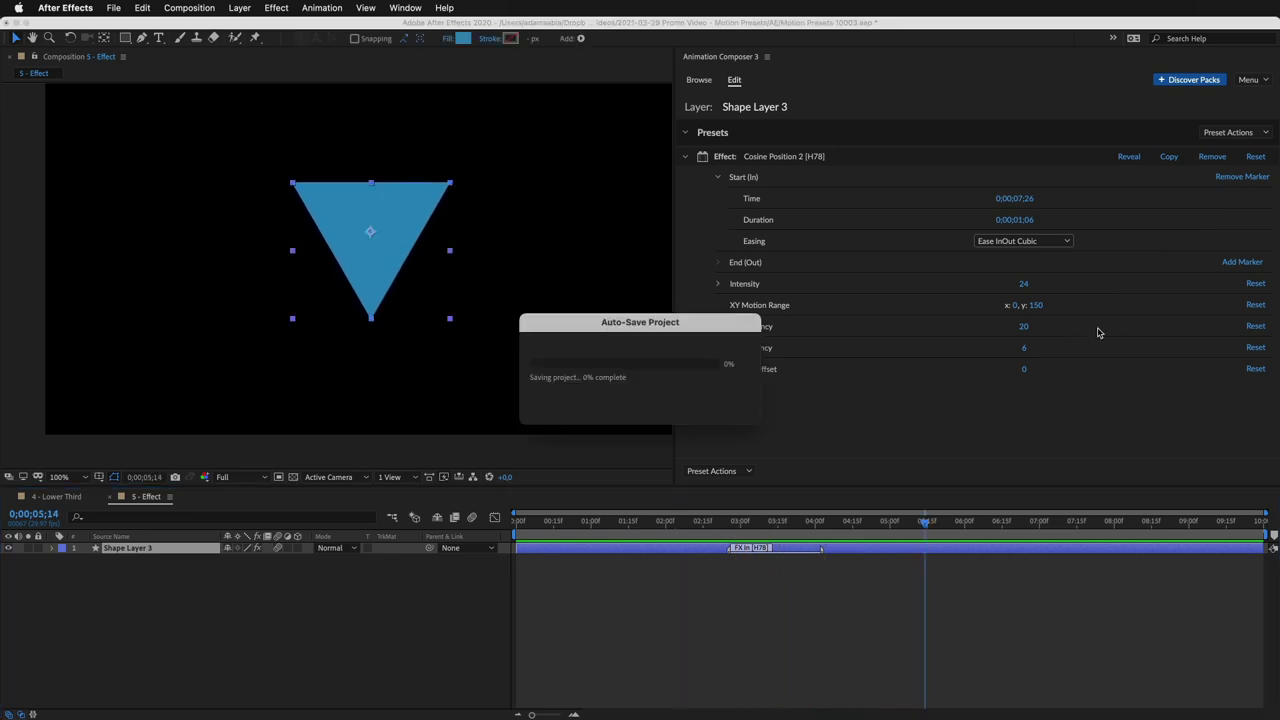
click(1228, 262)
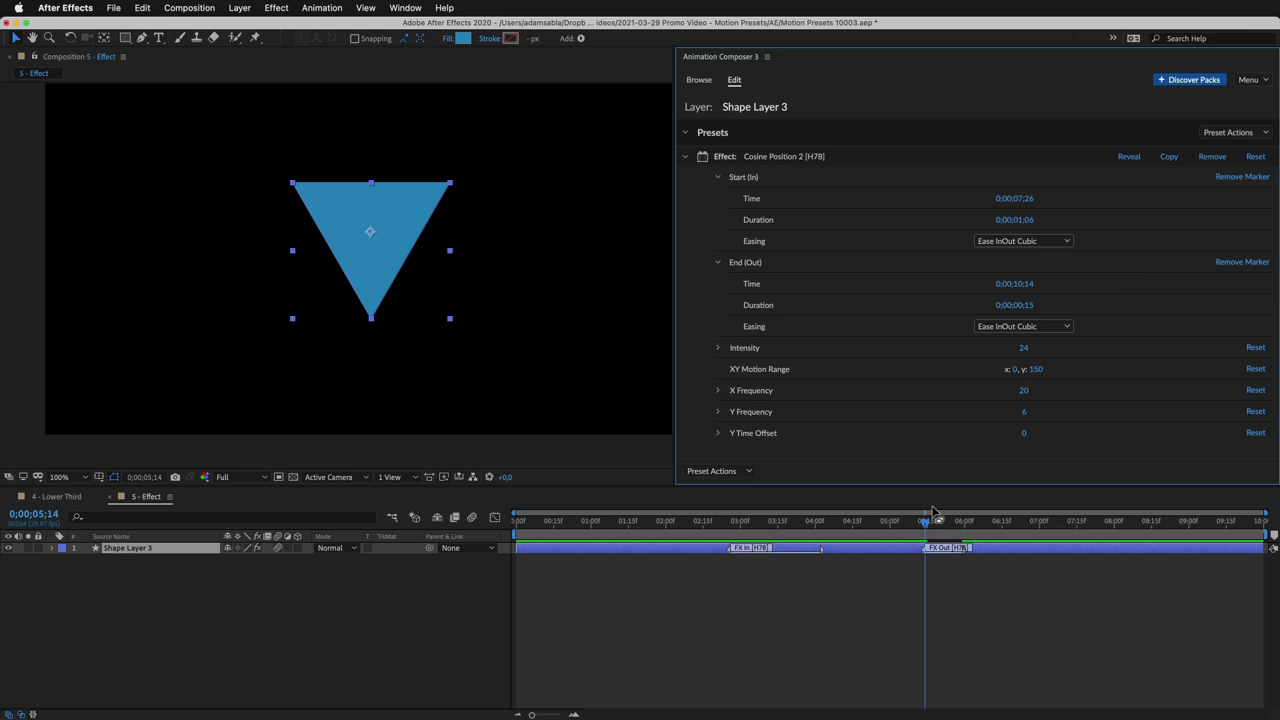
drag(933, 512, 868, 528)
key(space)
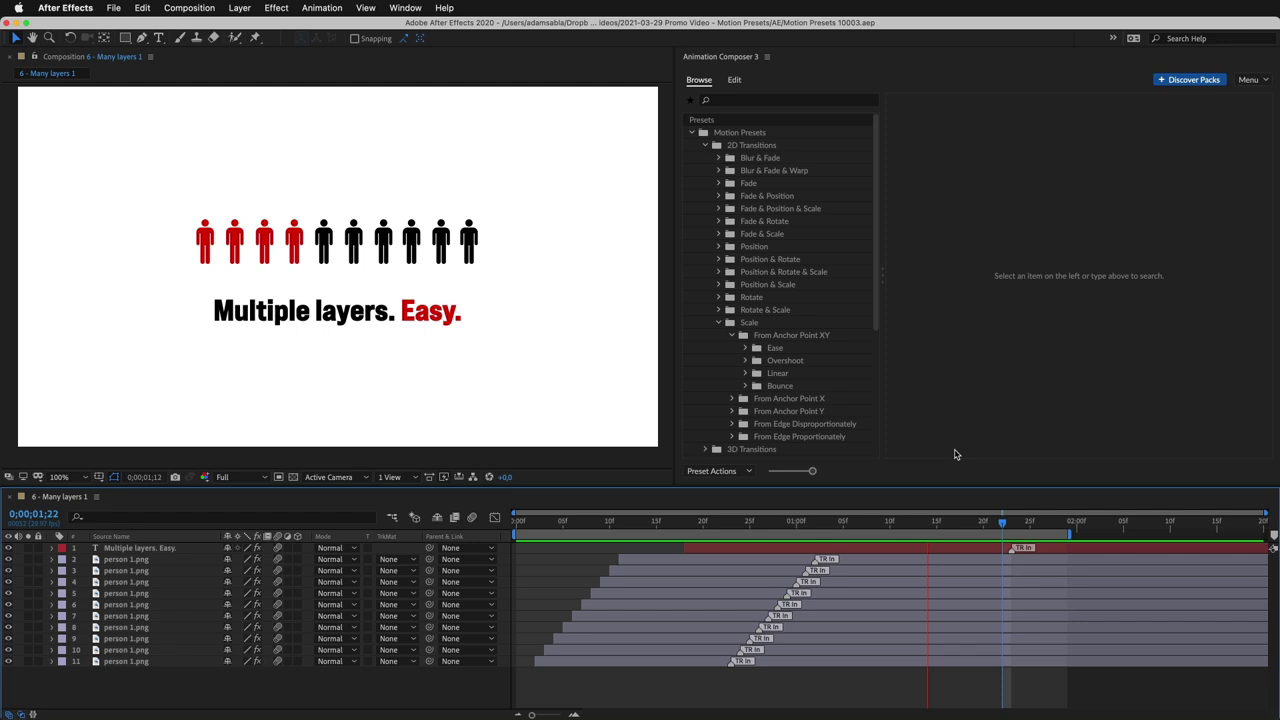
Step: Remove the existing transitions from person layers 2–11 and move their in-points to frame 0
click(875, 558)
shift+click(880, 661)
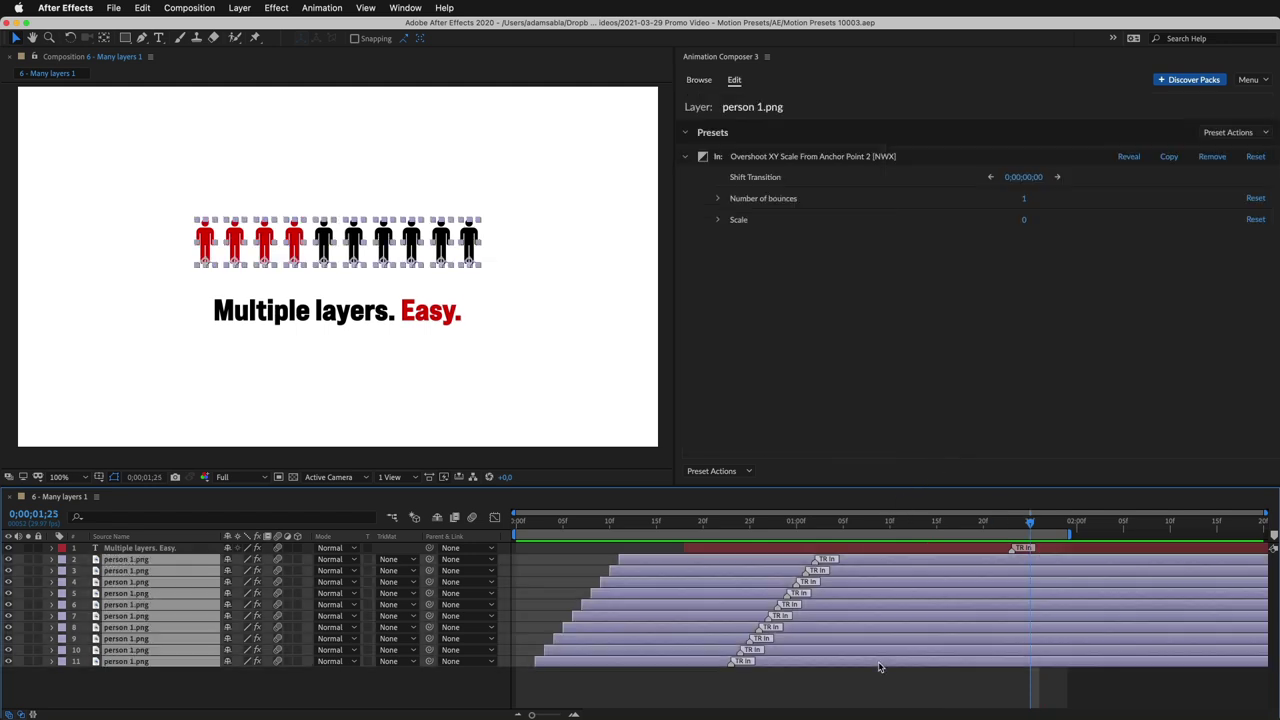
click(1211, 157)
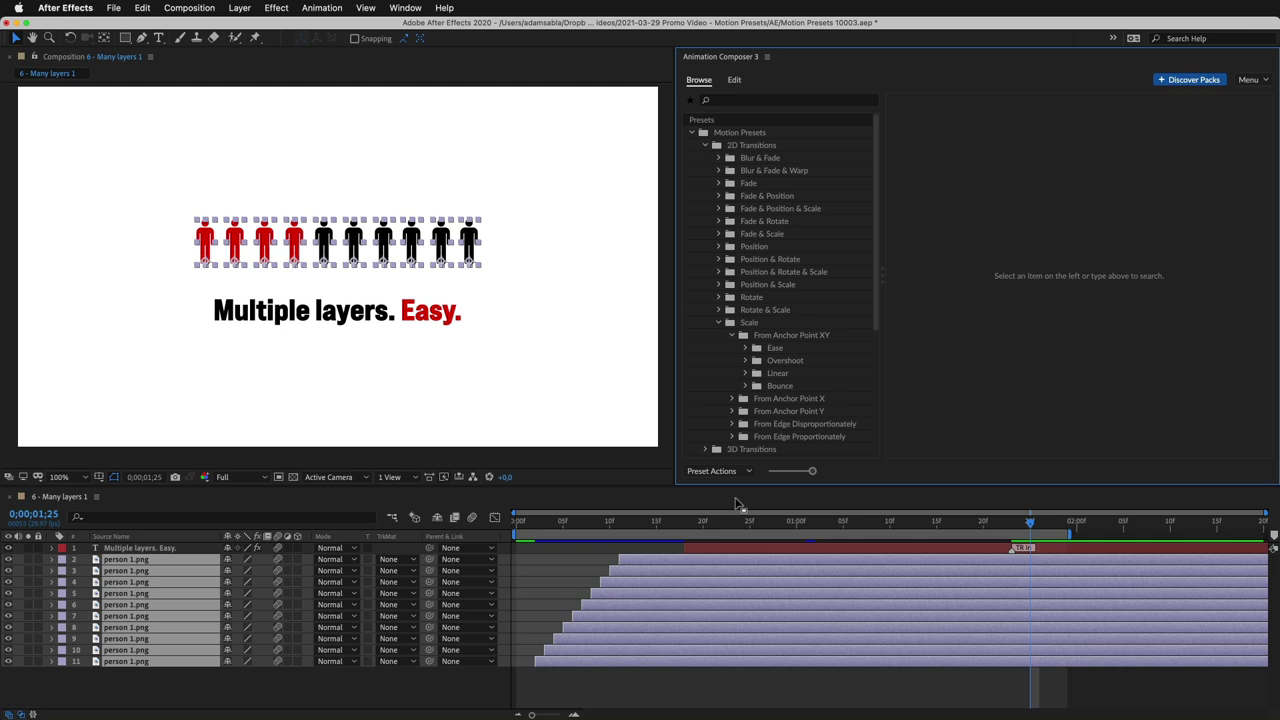
click(517, 541)
key(bracketleft)
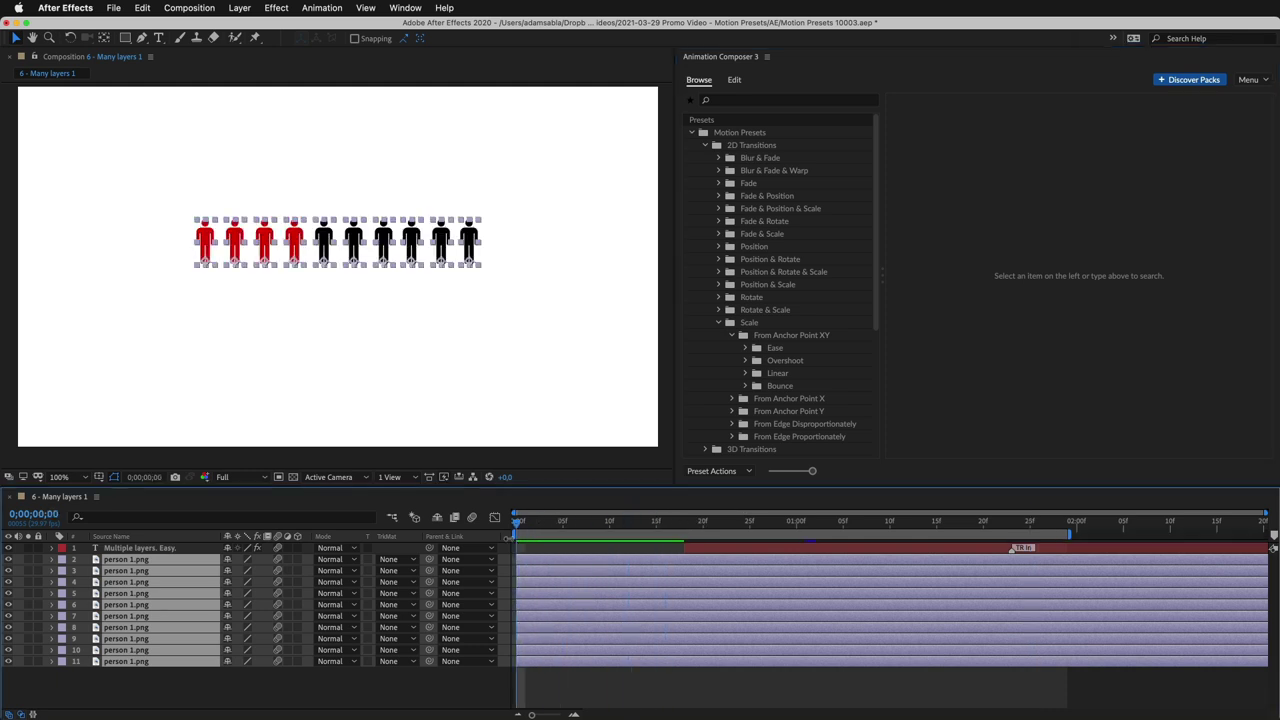
Step: Apply the Overshoot XY Scale preset as an in-transition to the ten figures and shift them slightly later
click(774, 350)
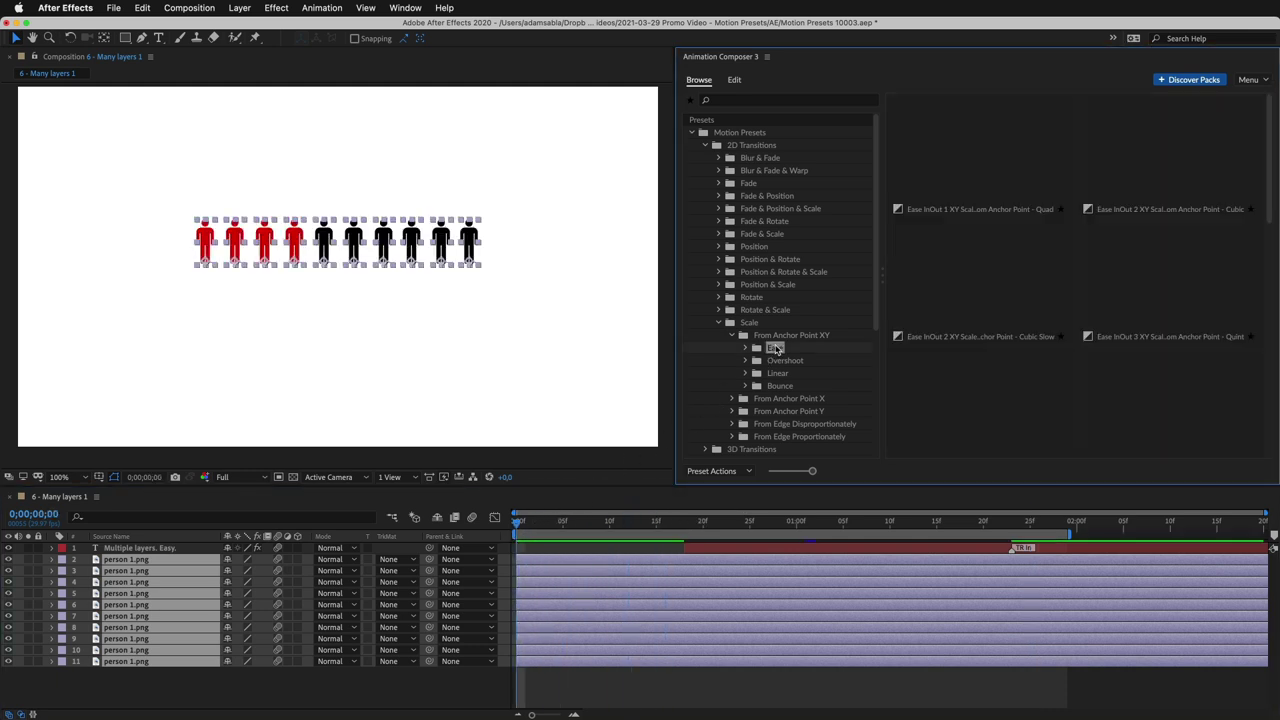
click(782, 360)
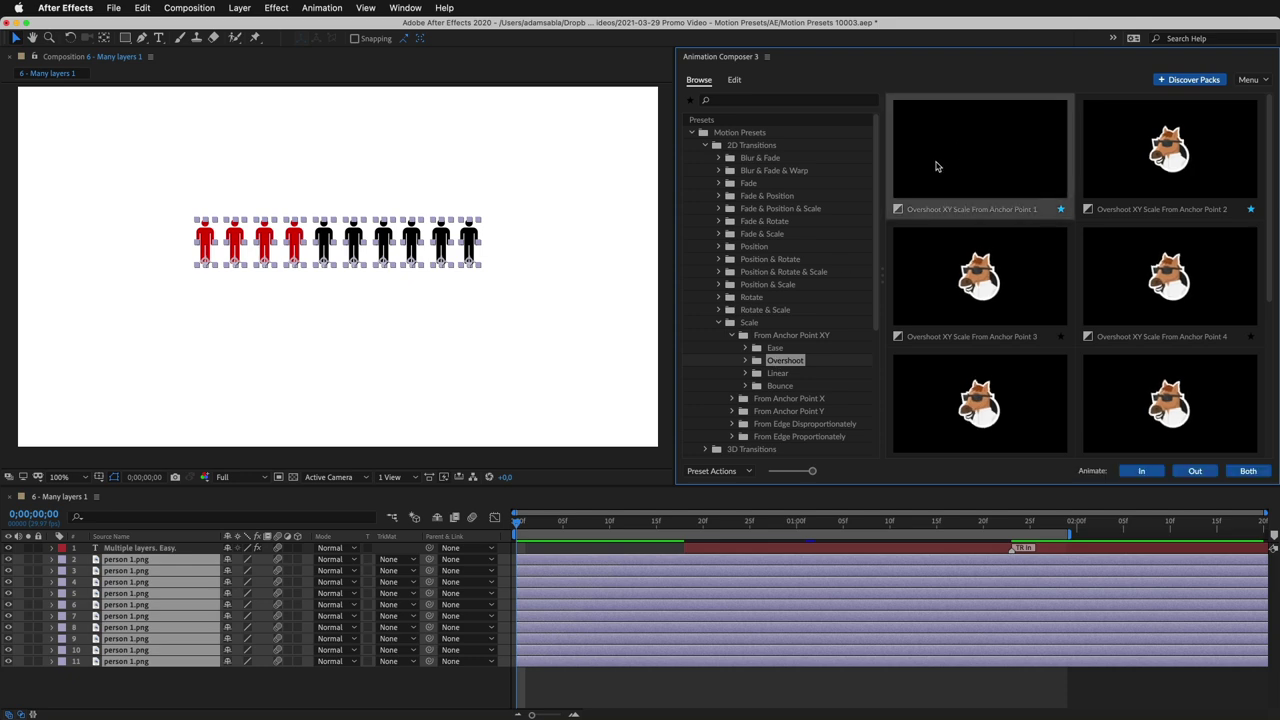
click(1141, 471)
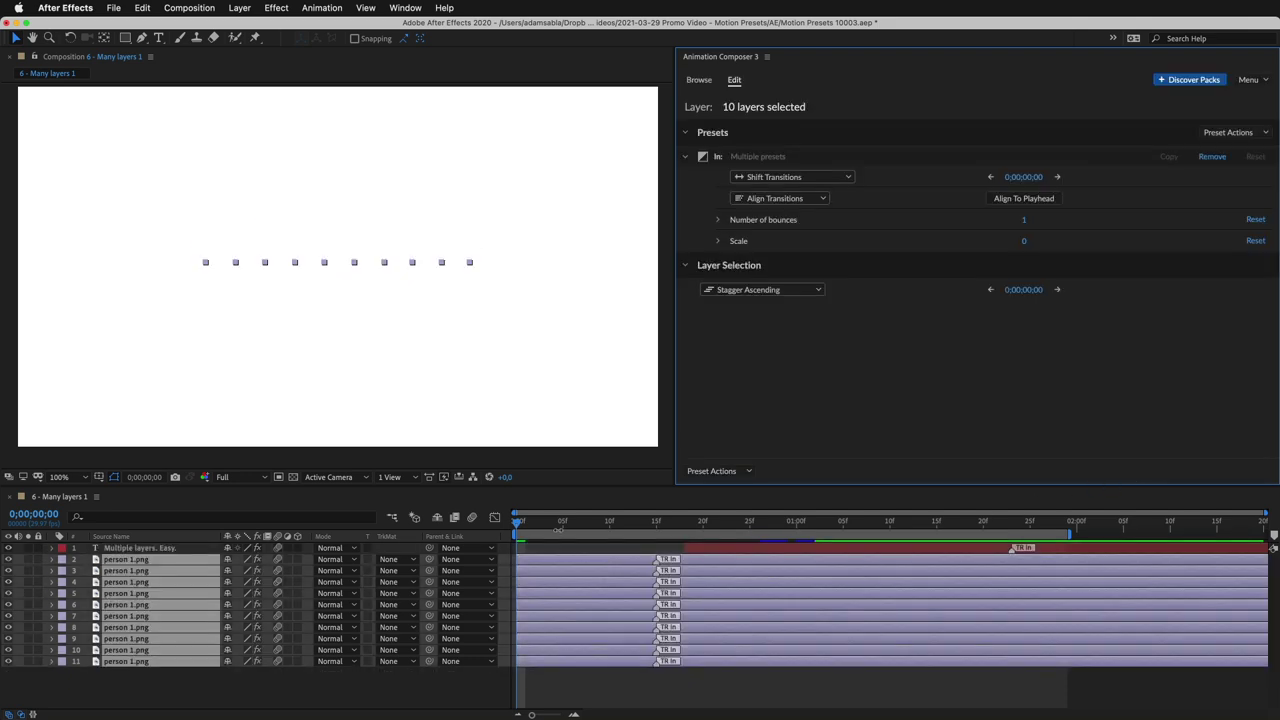
drag(520, 523, 640, 518)
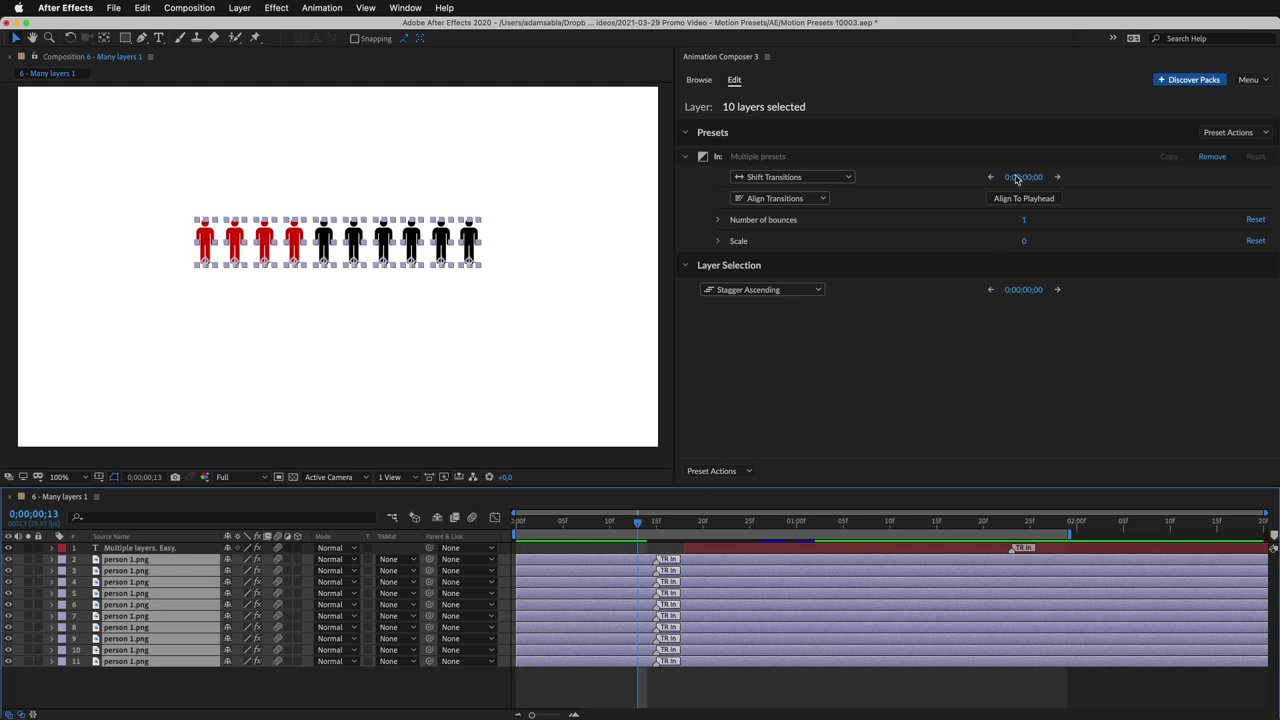
mouse_move(1016, 178)
mouse_down()
mouse_move(1049, 177)
mouse_move(1024, 183)
mouse_up()
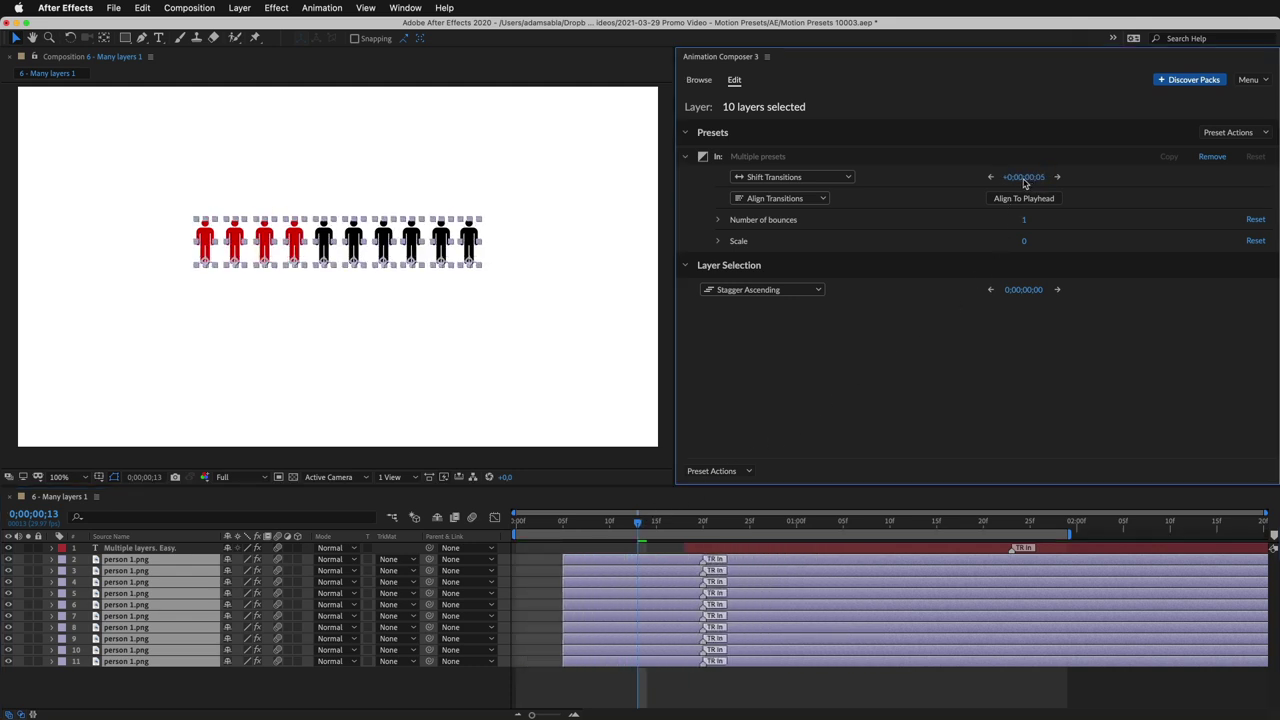
click(840, 178)
Step: Set Shift Transitions to Stagger Ascending with a 4-frame gap between figures
click(810, 215)
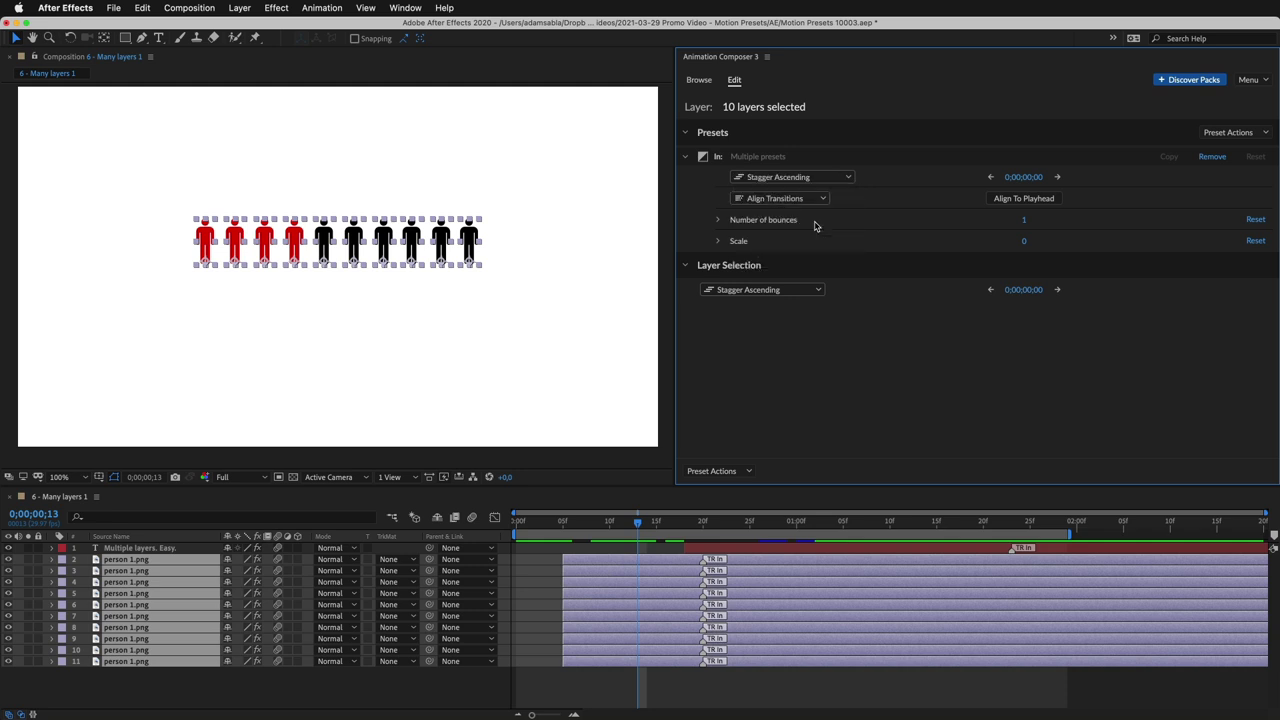
click(1057, 178)
click(1057, 178)
click(1057, 178)
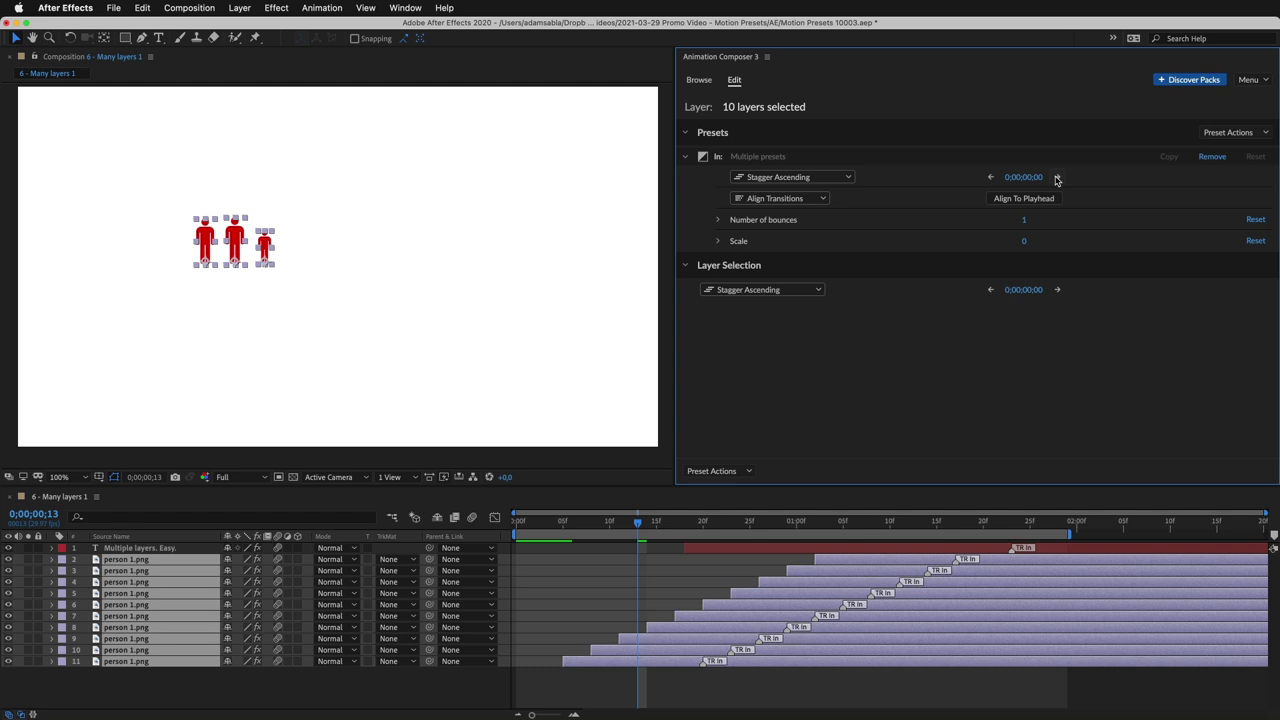
click(993, 178)
click(993, 178)
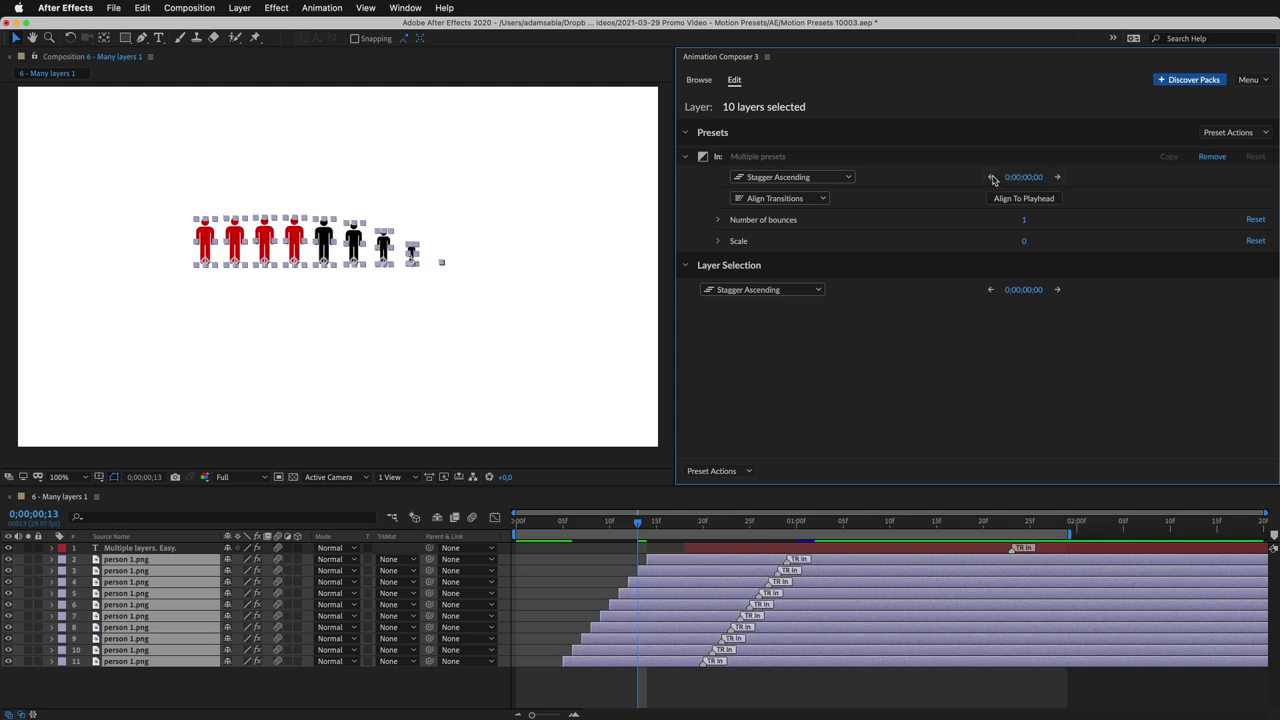
drag(1012, 178, 1012, 179)
drag(635, 527, 559, 531)
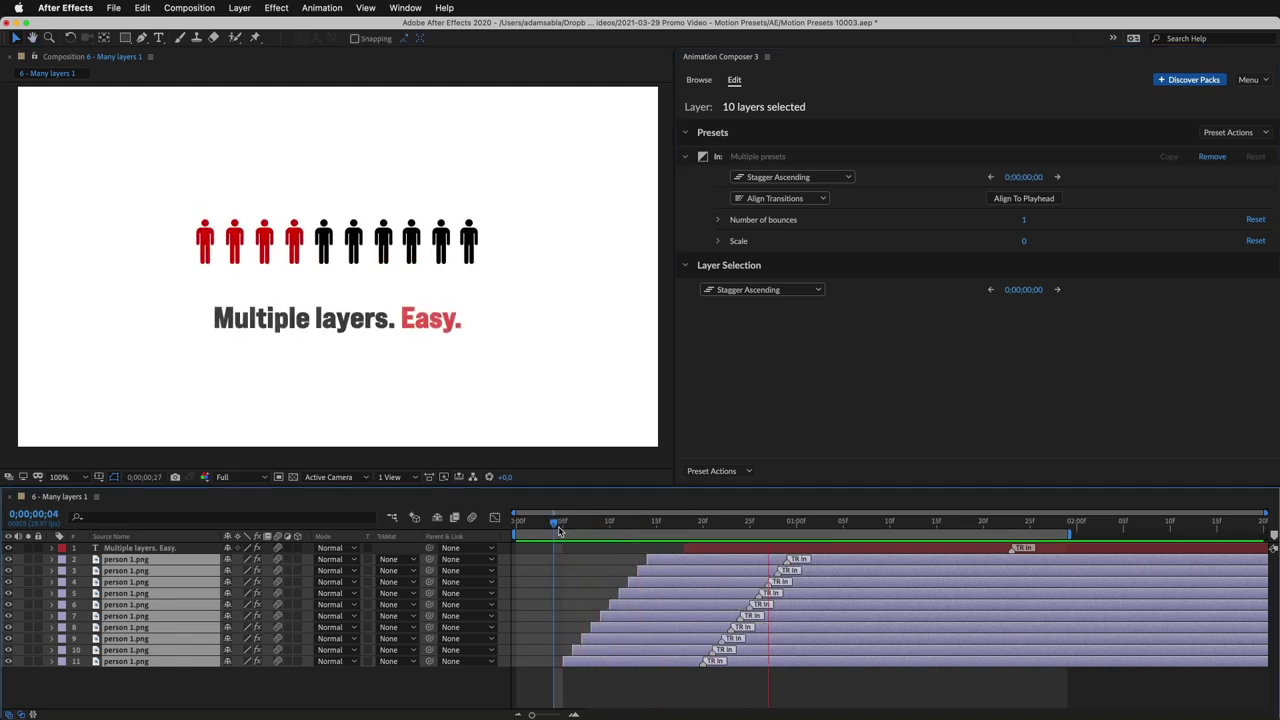
Step: Align all ten figures' transitions to the playhead at 0;00;00;15, then switch to '7 - Many layers 2'
key(space)
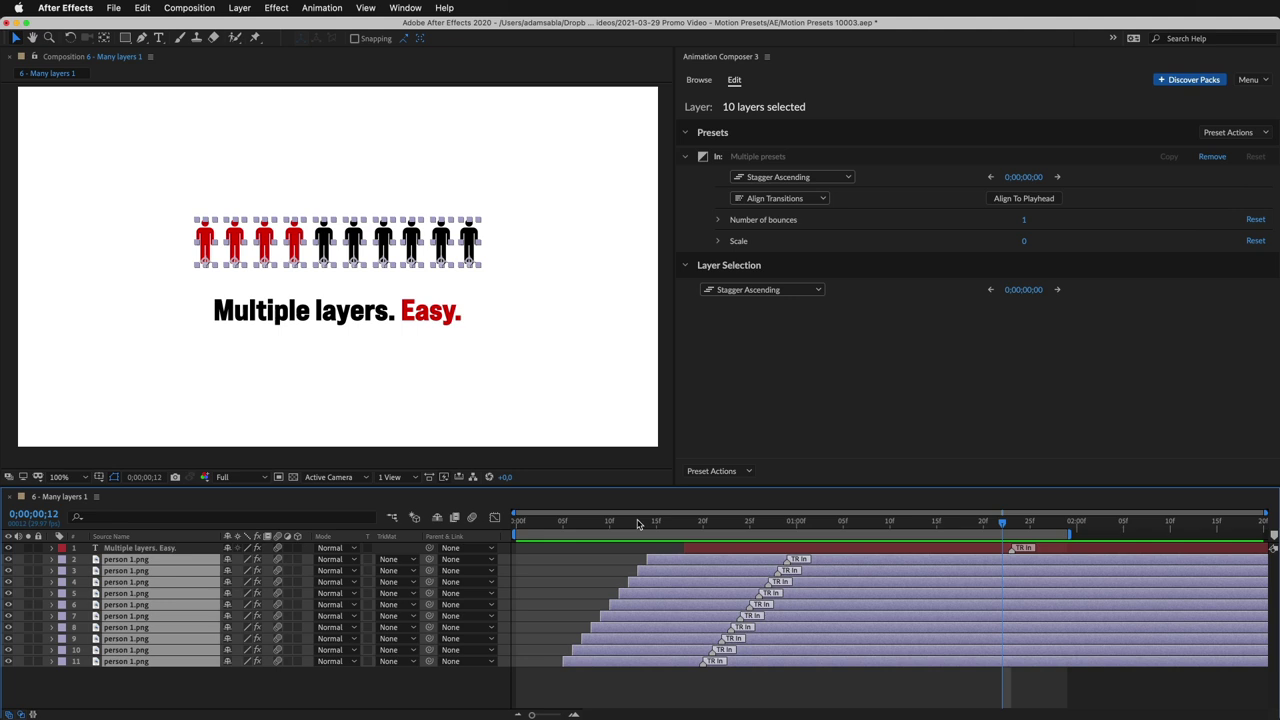
drag(637, 524, 659, 524)
click(997, 200)
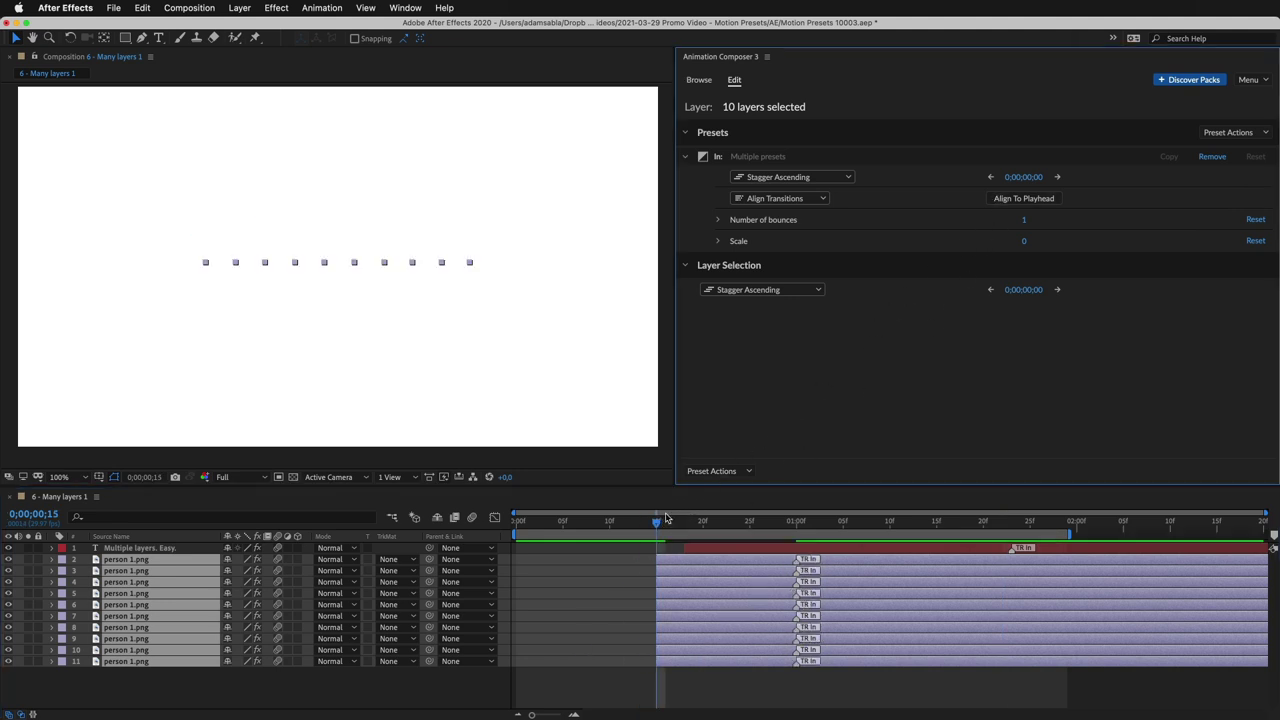
drag(650, 527, 618, 530)
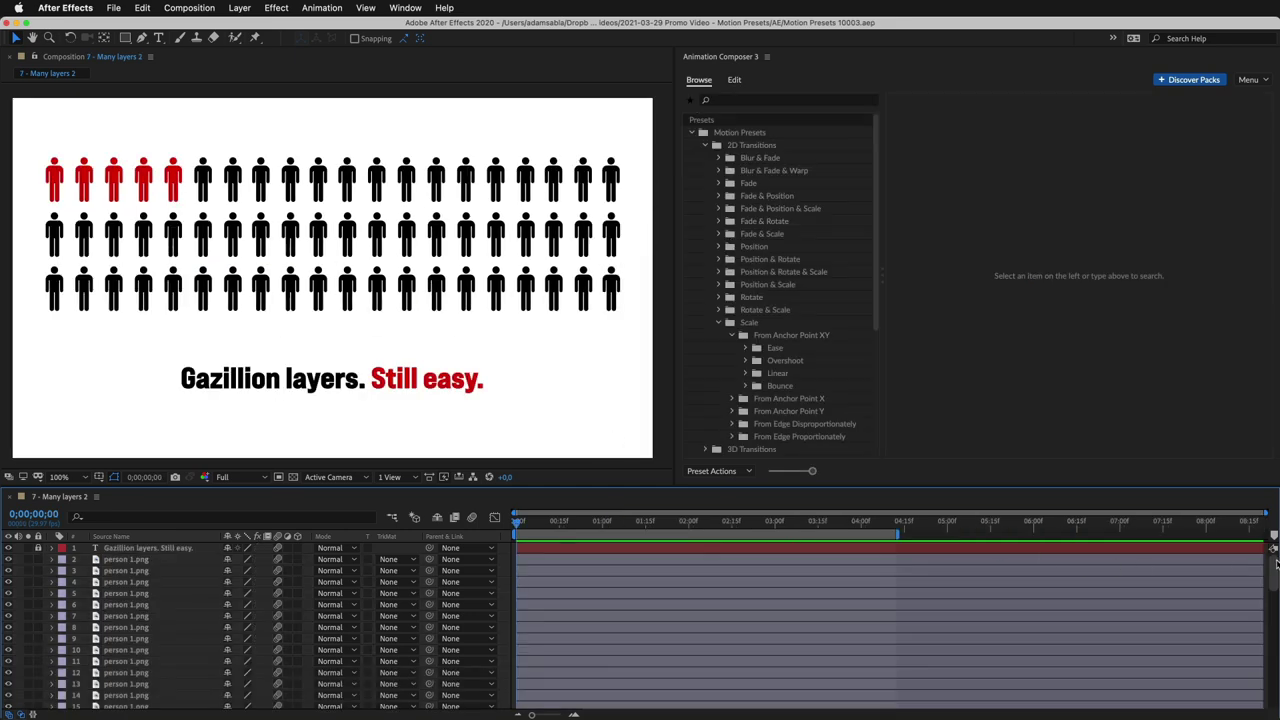
mouse_move(1274, 563)
mouse_down()
mouse_move(1276, 603)
mouse_move(1275, 553)
mouse_up()
Step: Give all 60 person layers an Ease XY Scale in-transition, staggered in ascending order
key(super+a)
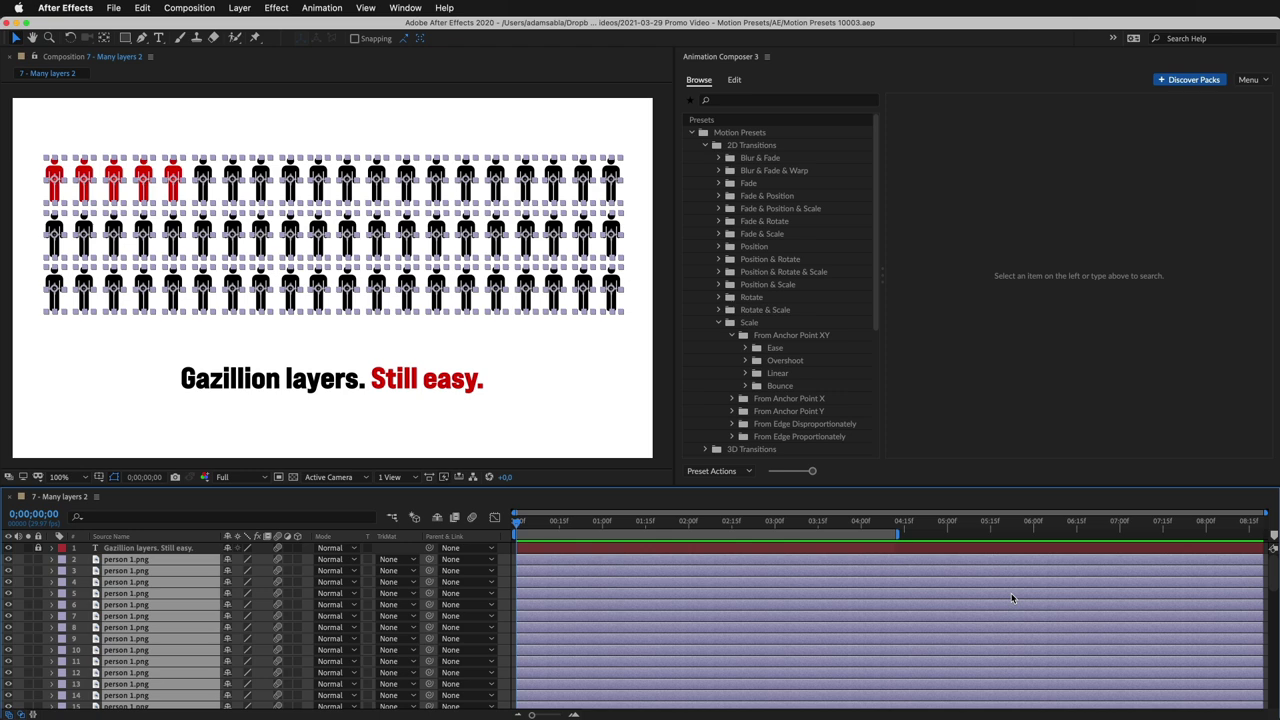
click(773, 348)
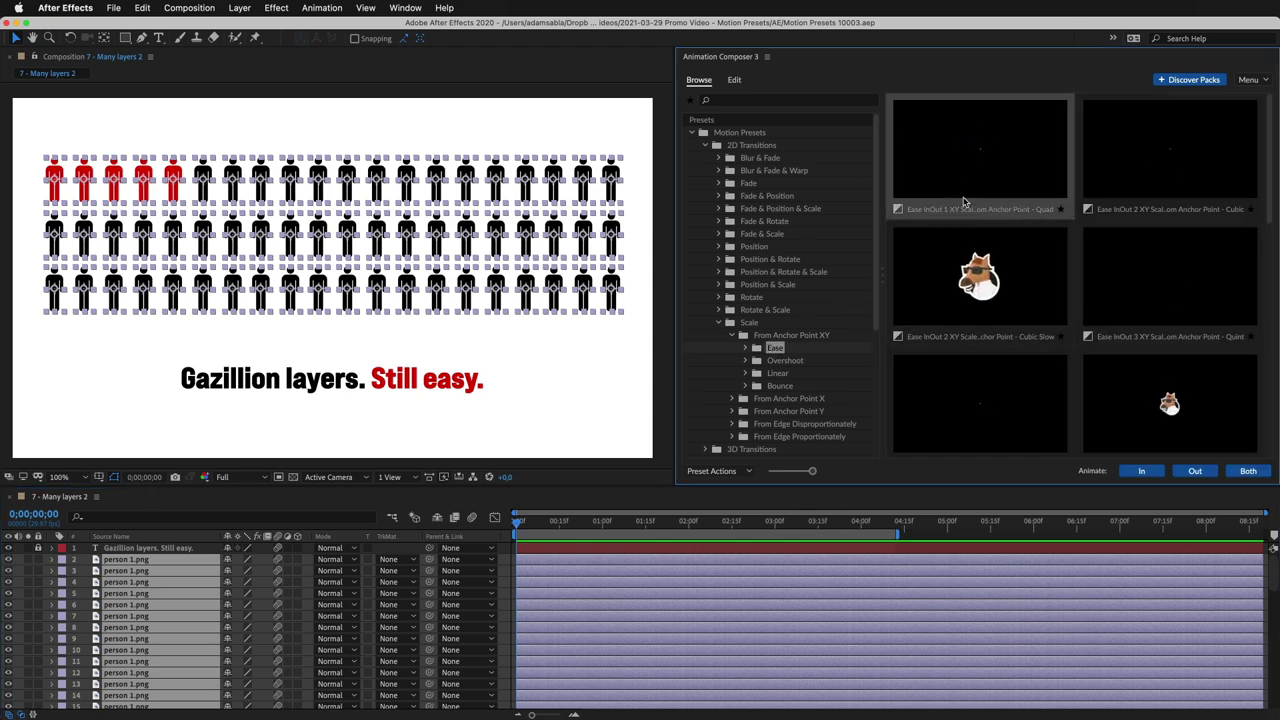
click(1135, 472)
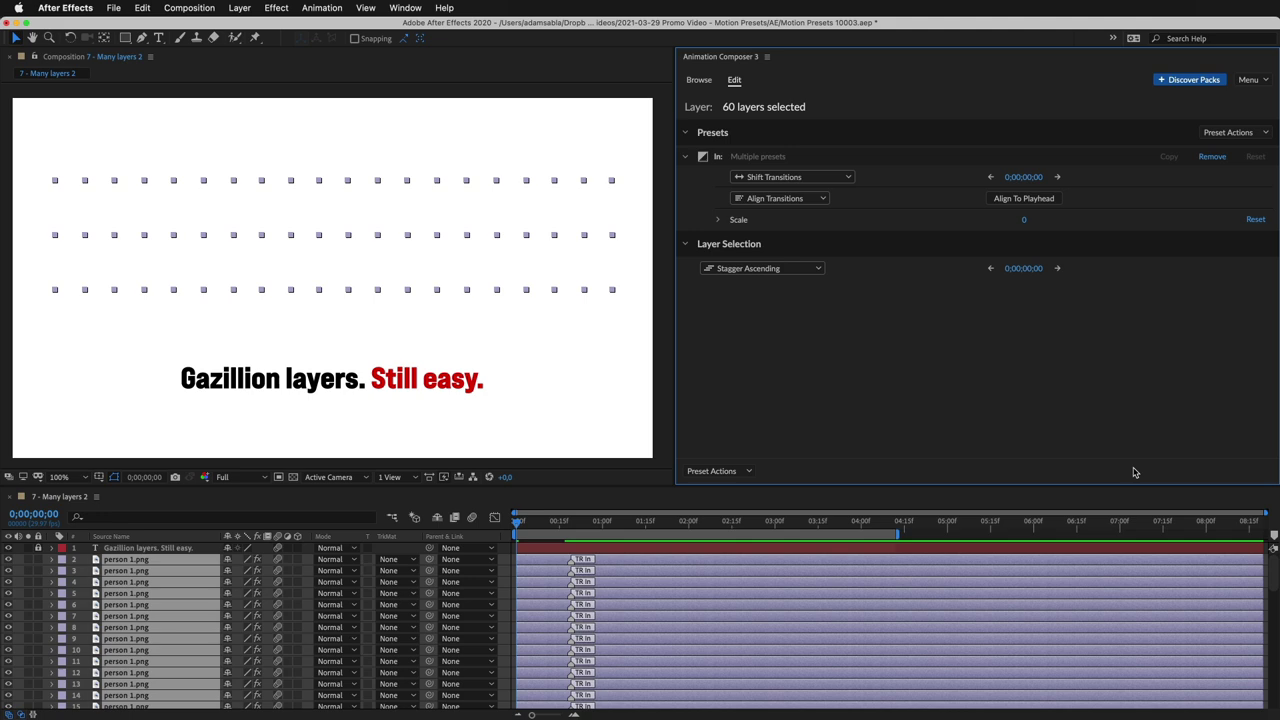
drag(521, 526, 601, 522)
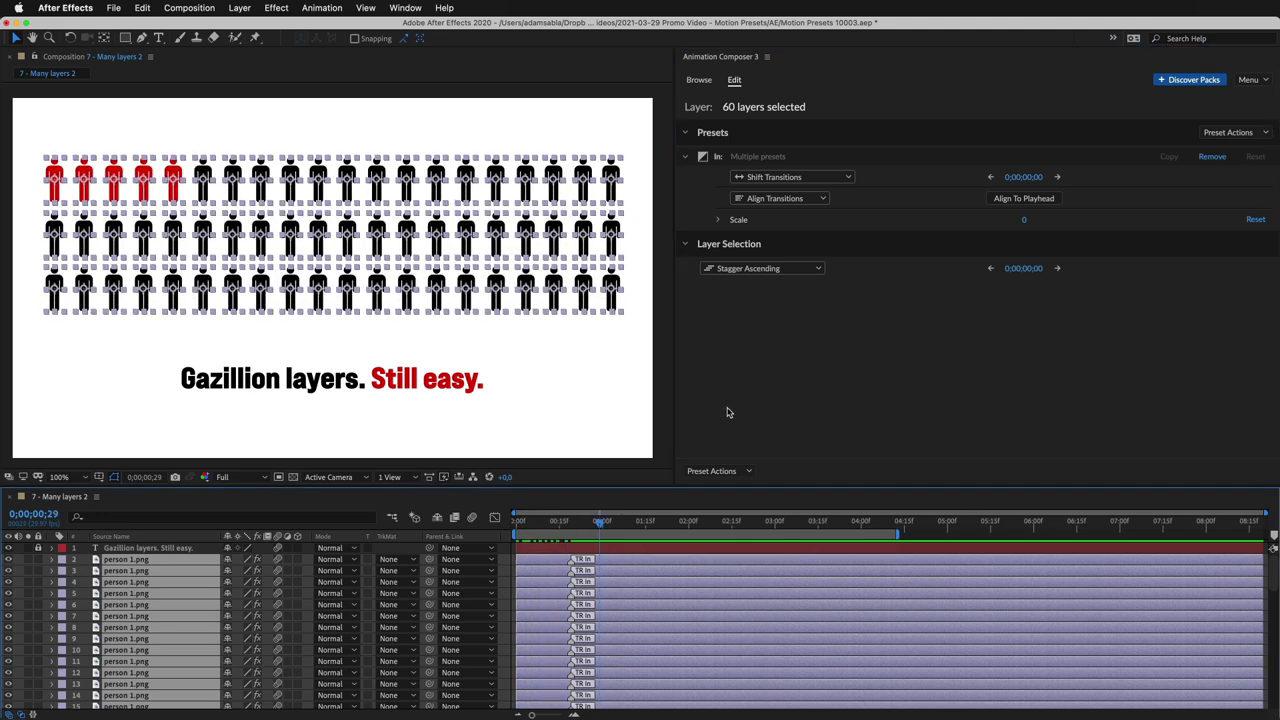
click(843, 180)
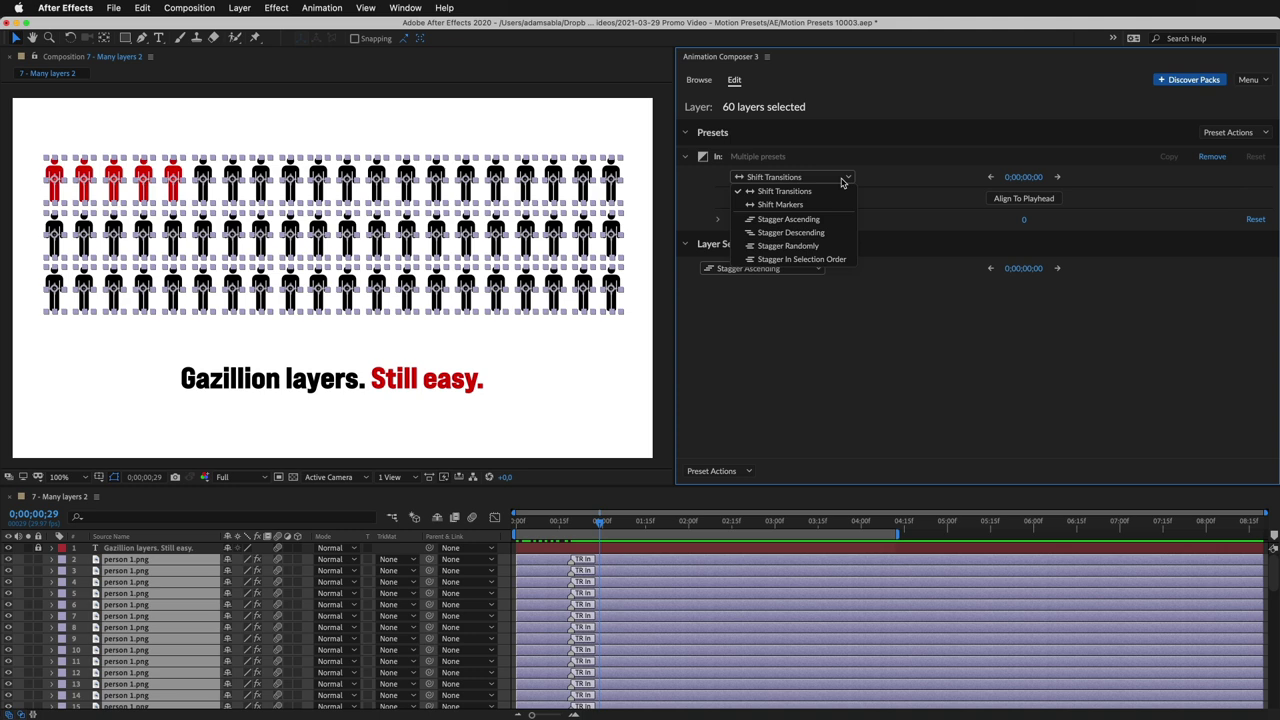
click(840, 219)
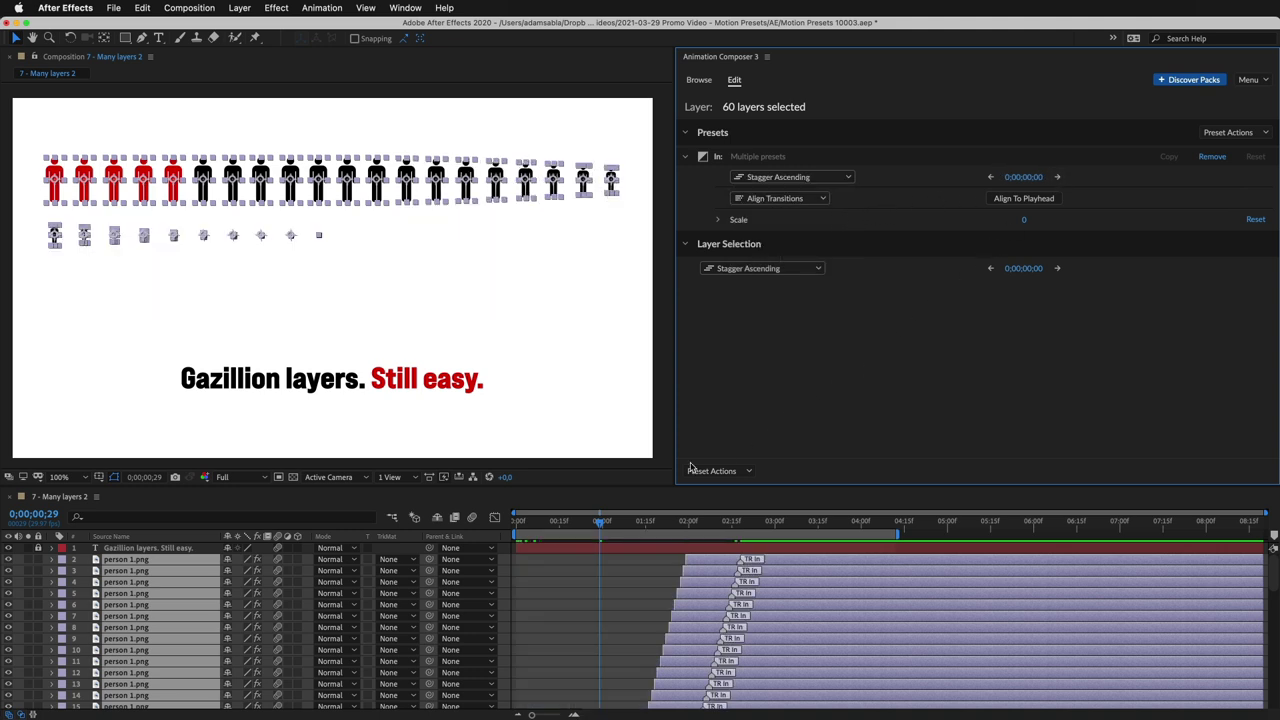
drag(600, 522, 514, 523)
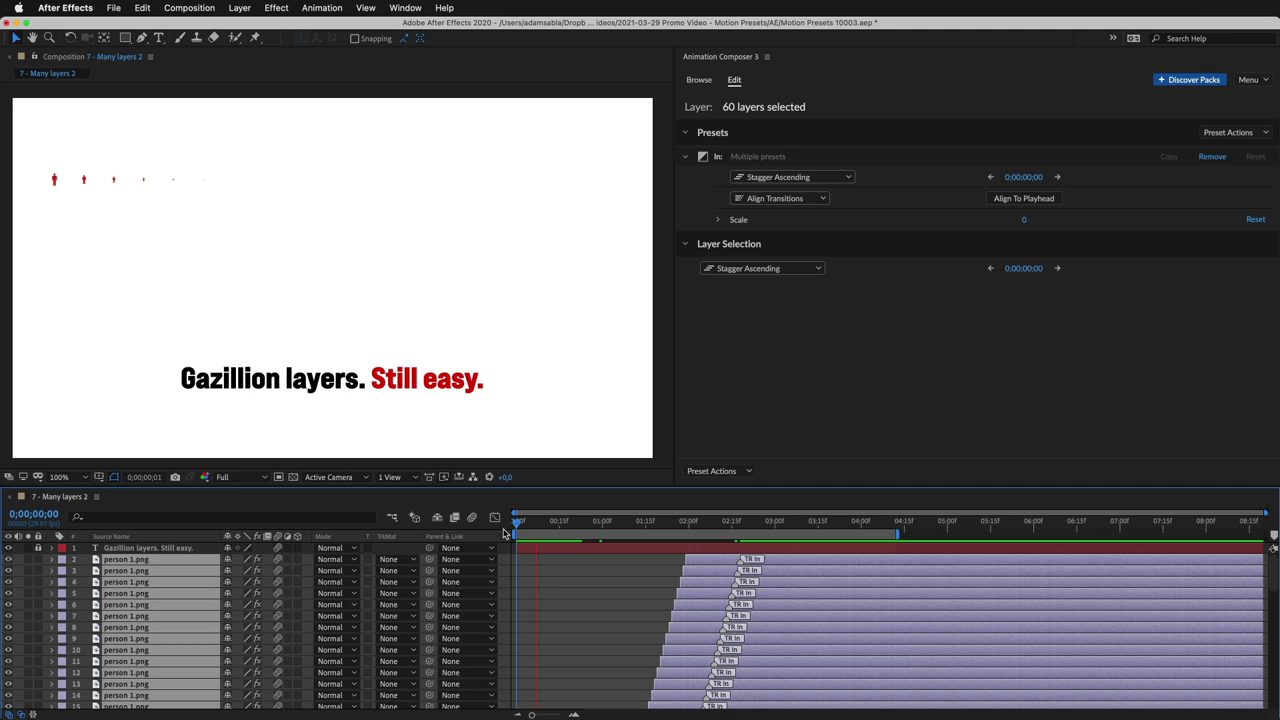
Step: Select the middle row of person icons and confirm its transition shift value
key(space)
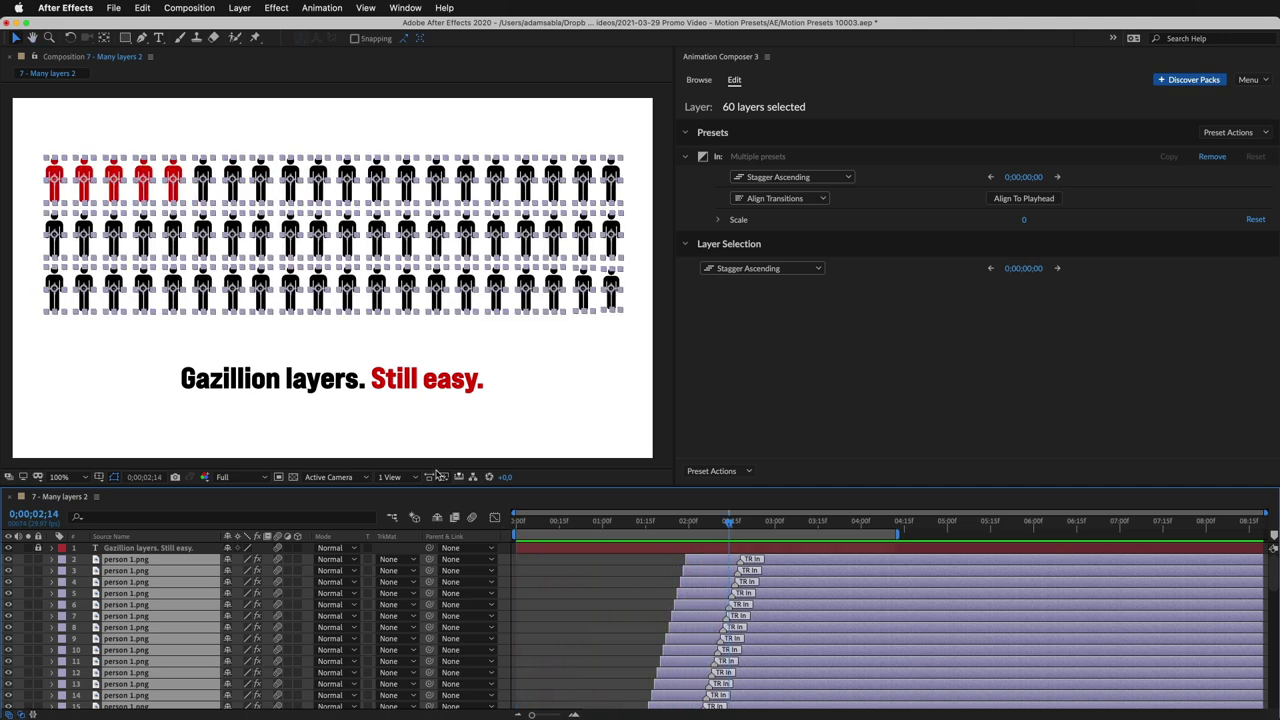
drag(28, 228, 655, 250)
click(1021, 178)
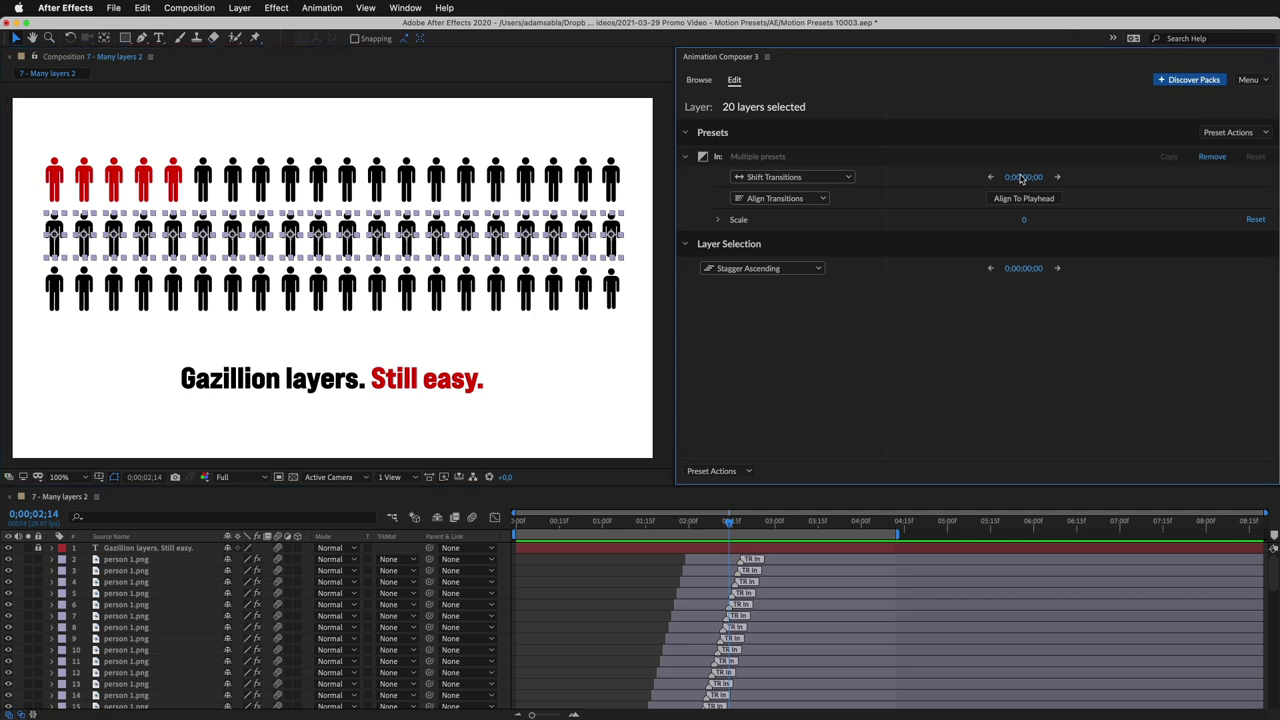
key(Return)
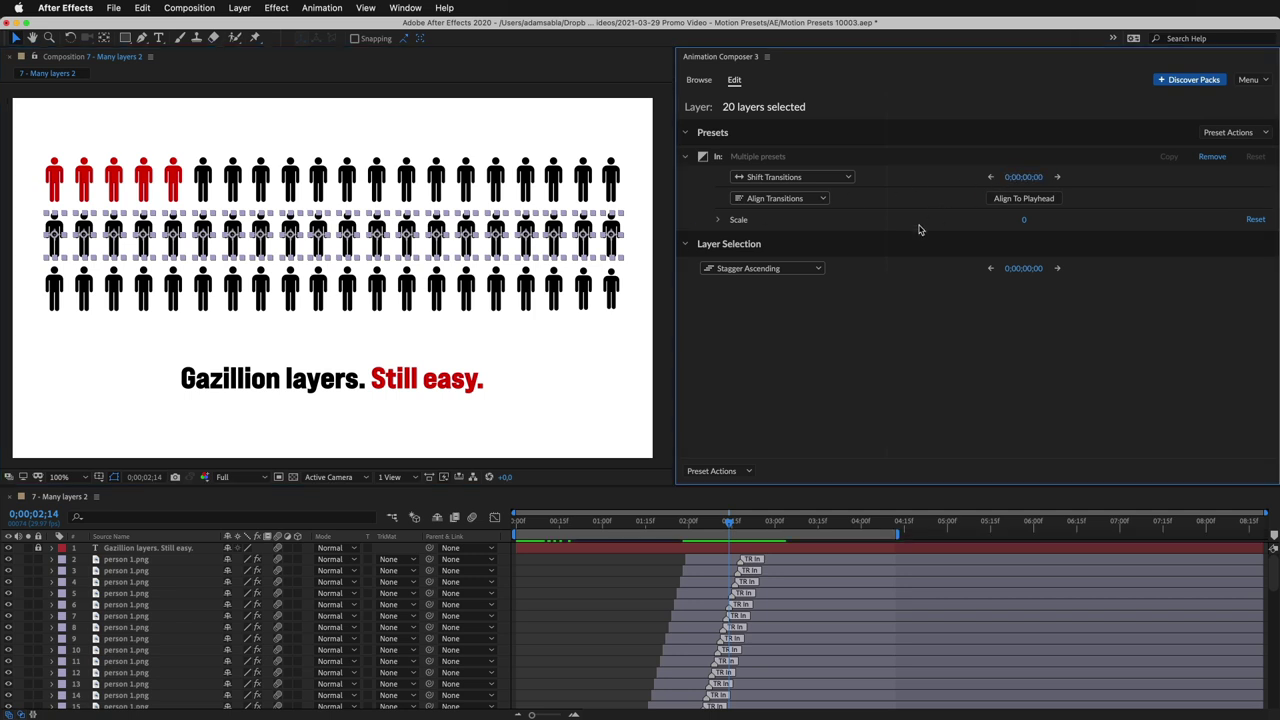
Step: Shift the bottom row's in-transitions 20 frames earlier with a -20 offset
drag(650, 323, 42, 264)
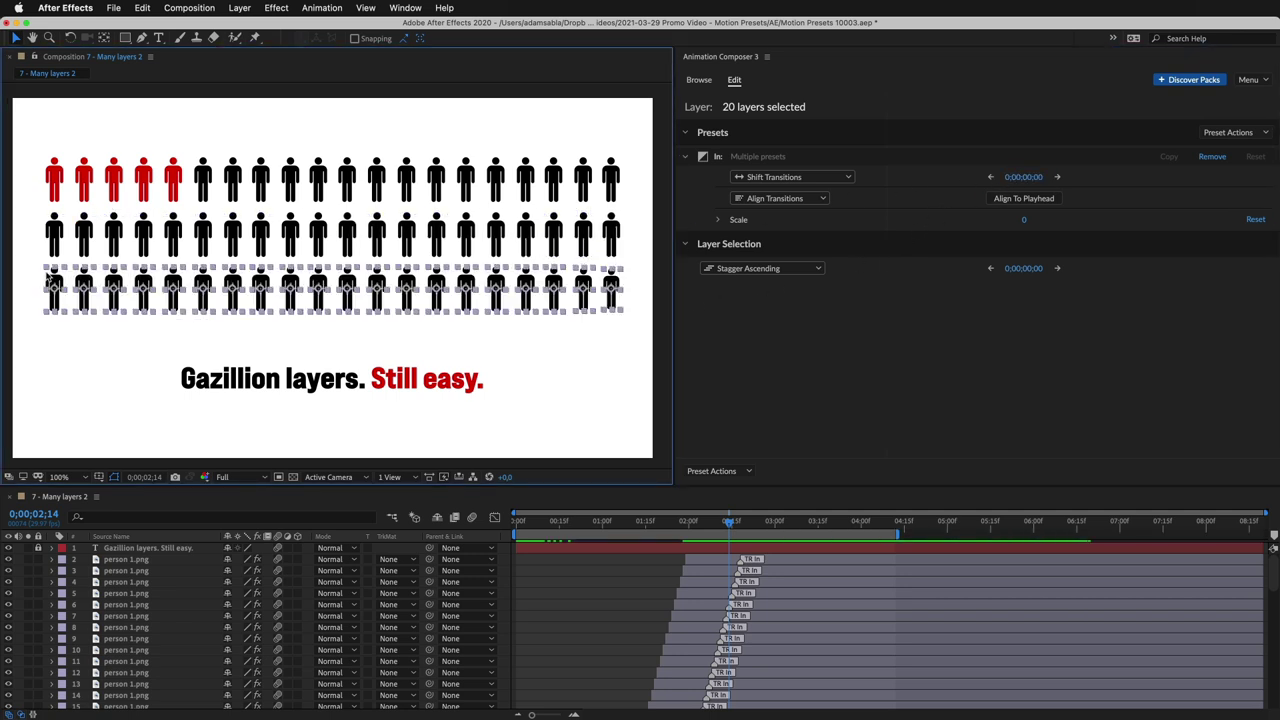
click(1010, 178)
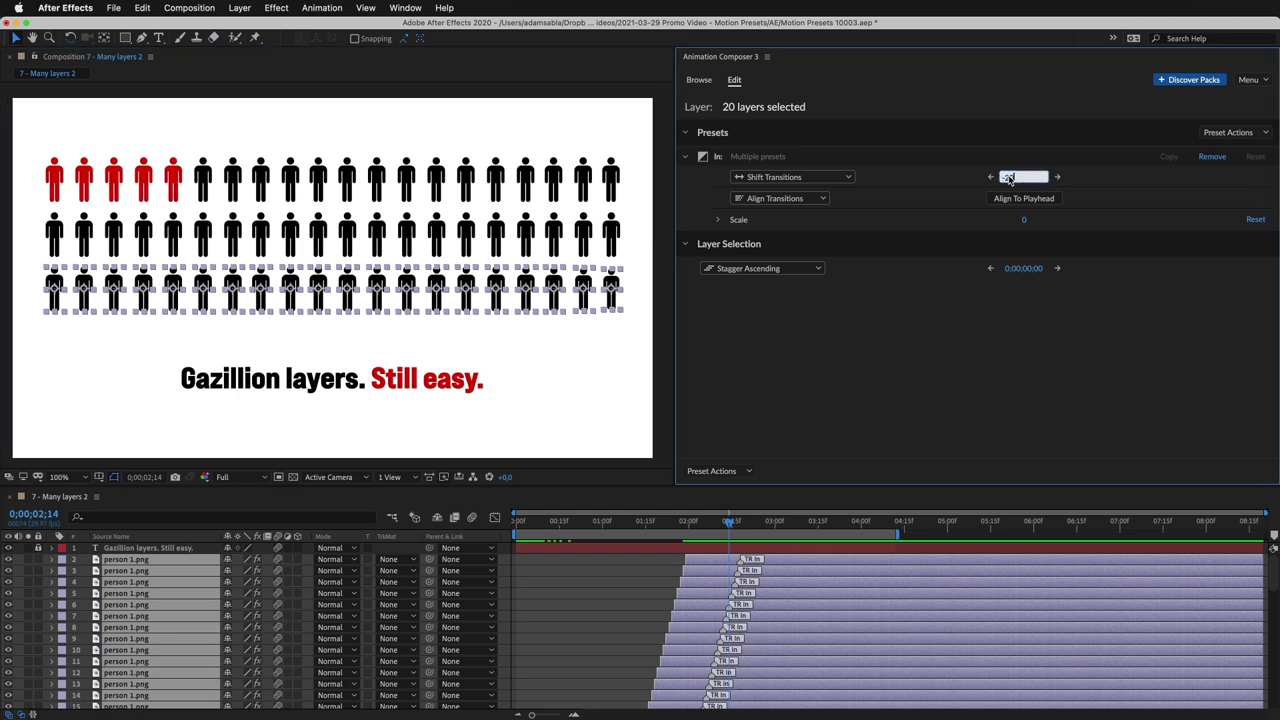
text(-20)
key(Return)
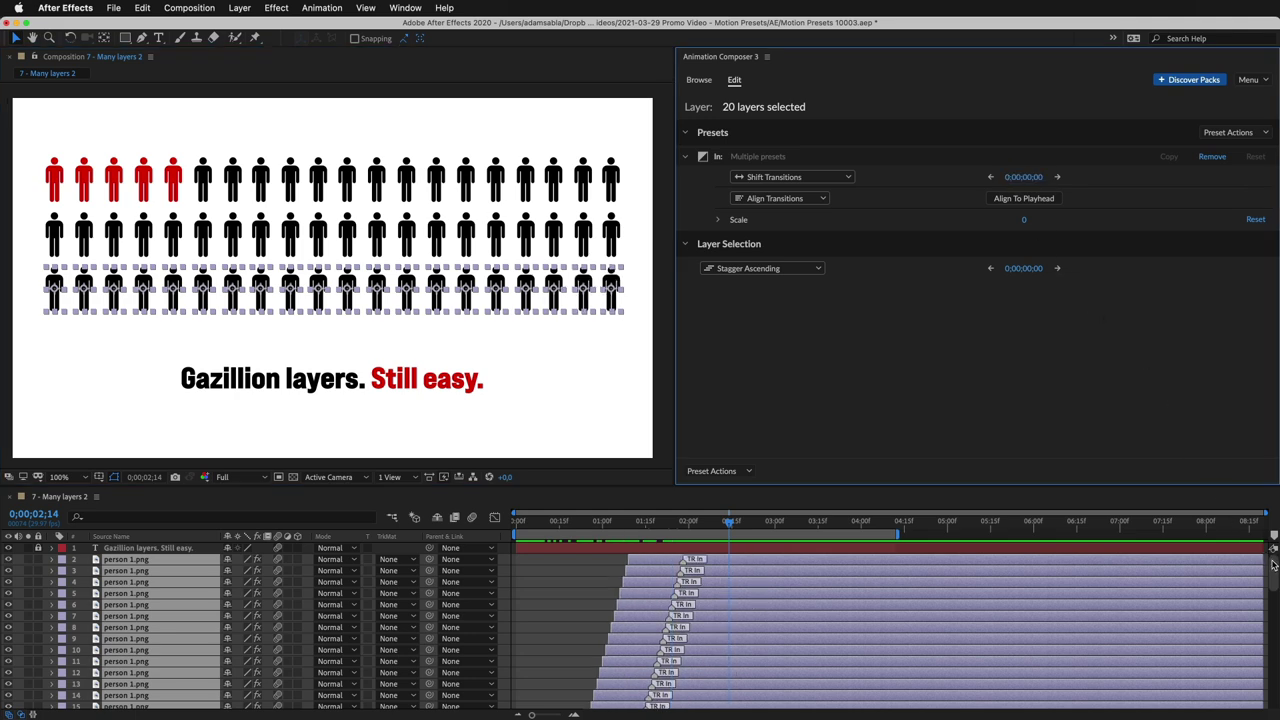
mouse_move(1273, 565)
mouse_down()
mouse_move(1275, 632)
mouse_move(1273, 549)
mouse_up()
Step: Move all 60 person icons' anchor points to bottom centre using the Anchor Point Mover
click(521, 522)
key(space)
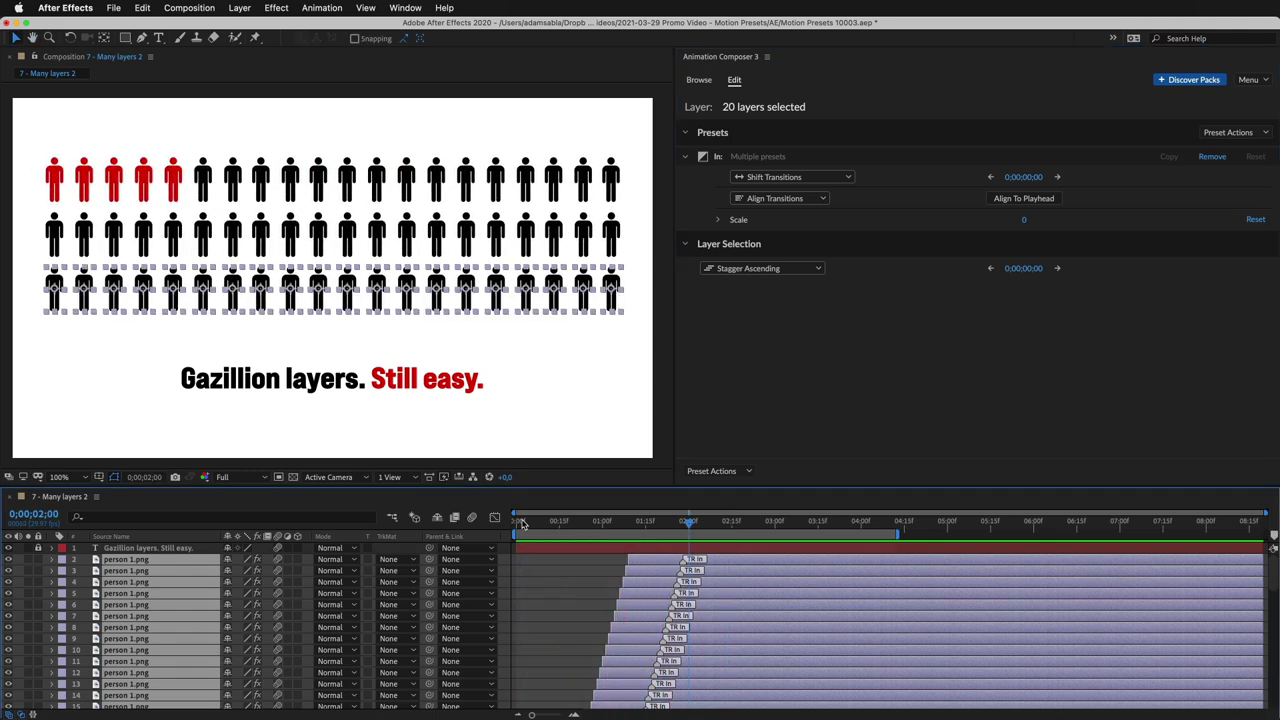
drag(621, 340, 43, 172)
click(699, 79)
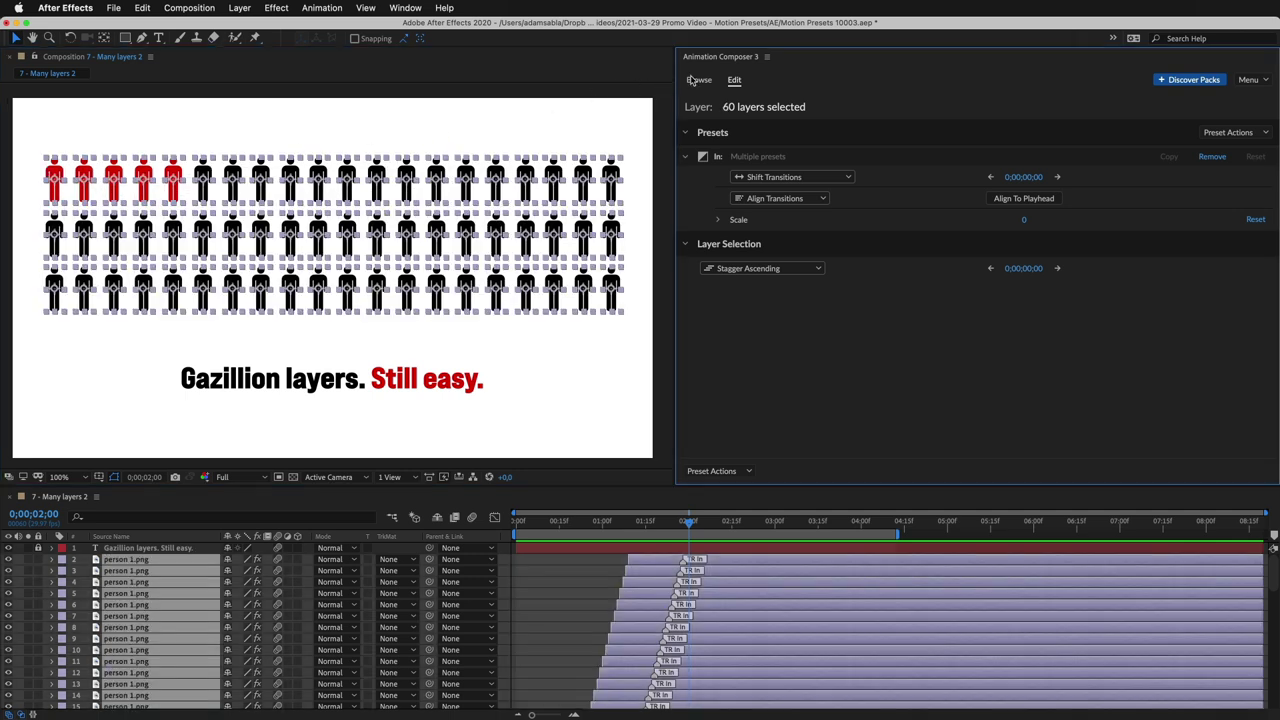
scroll(800, 330, down, 5)
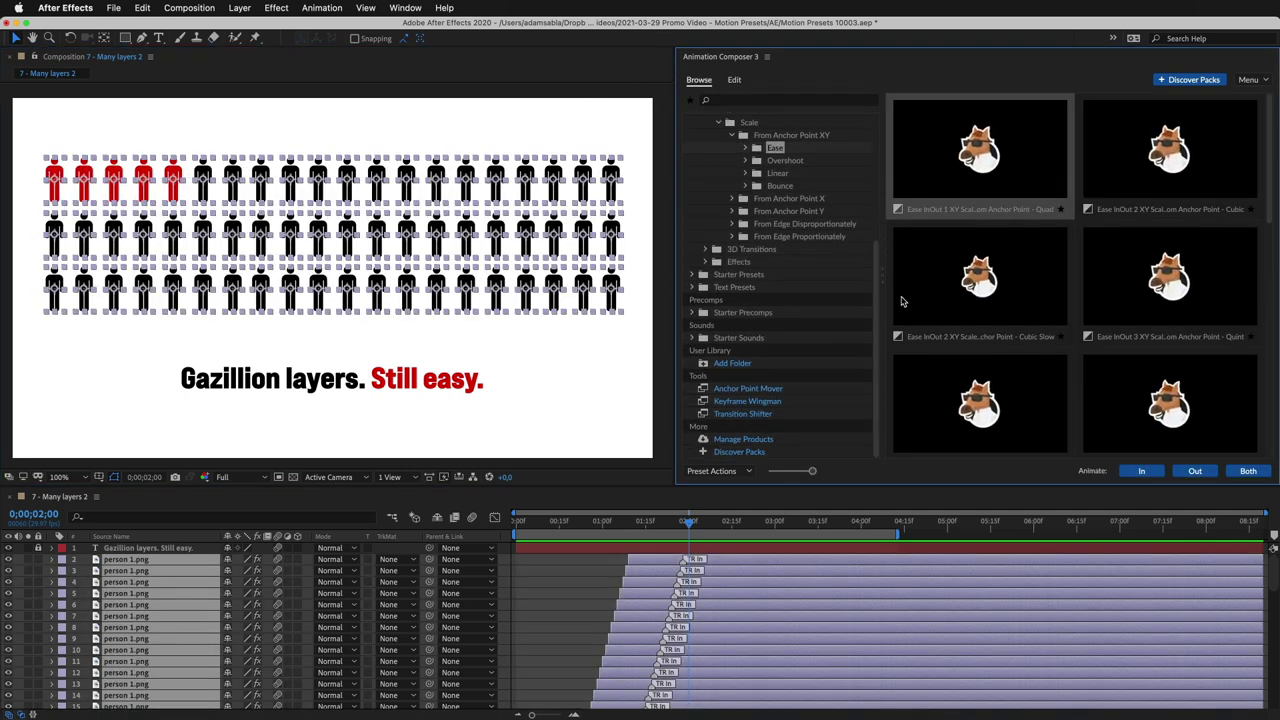
click(760, 390)
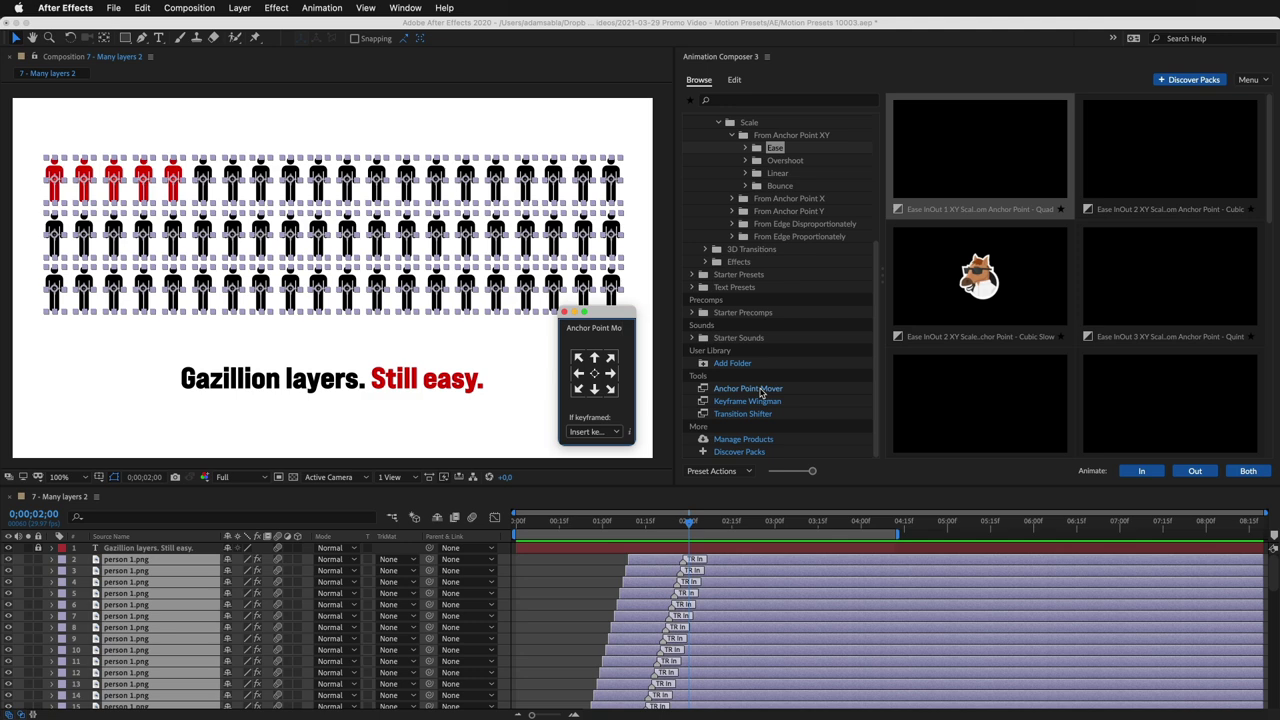
click(595, 390)
click(564, 313)
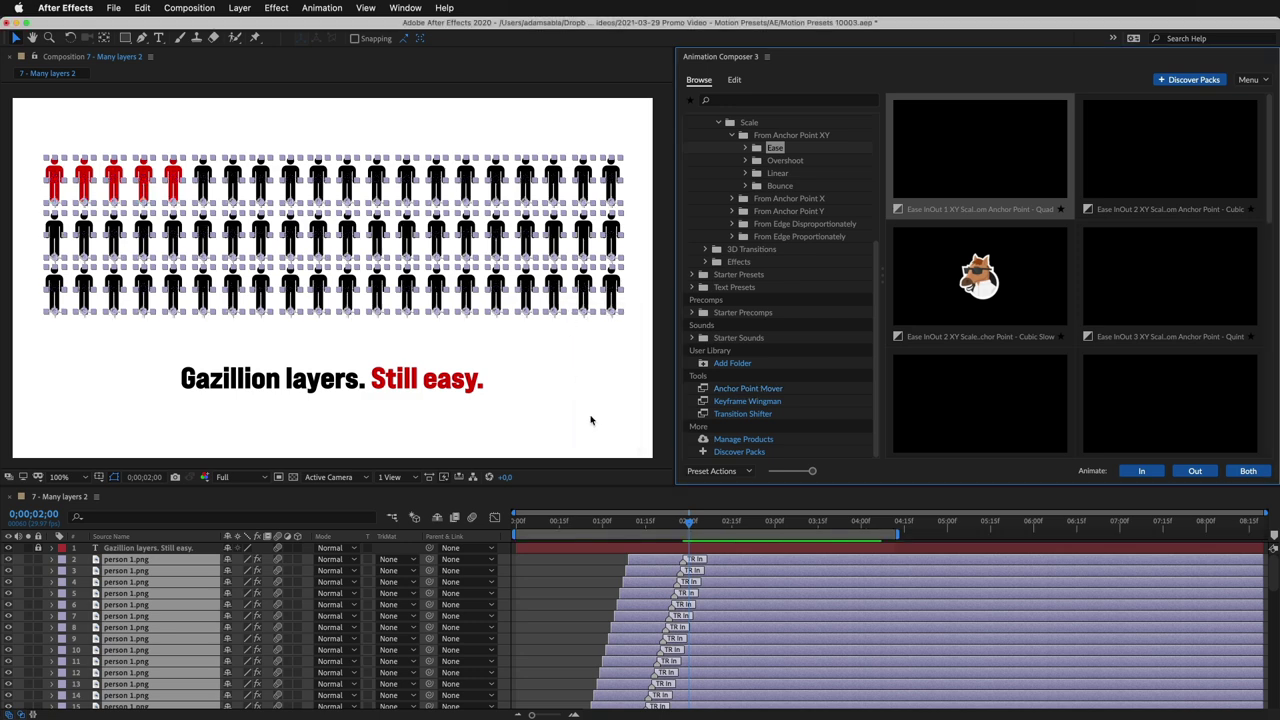
drag(685, 513, 713, 513)
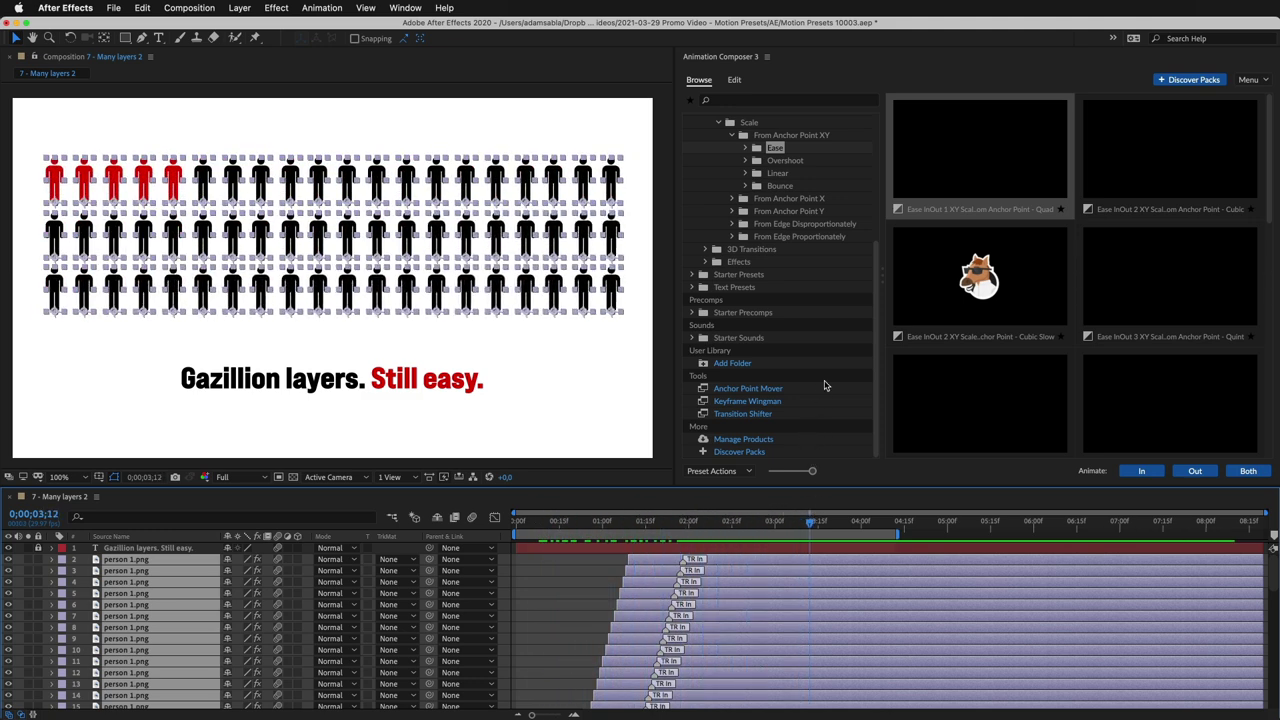
Step: Add a Fade Cubic In & Out 1 exit to all 60 icons, aligned to end at 0;00;03;15
scroll(872, 346, up, 5)
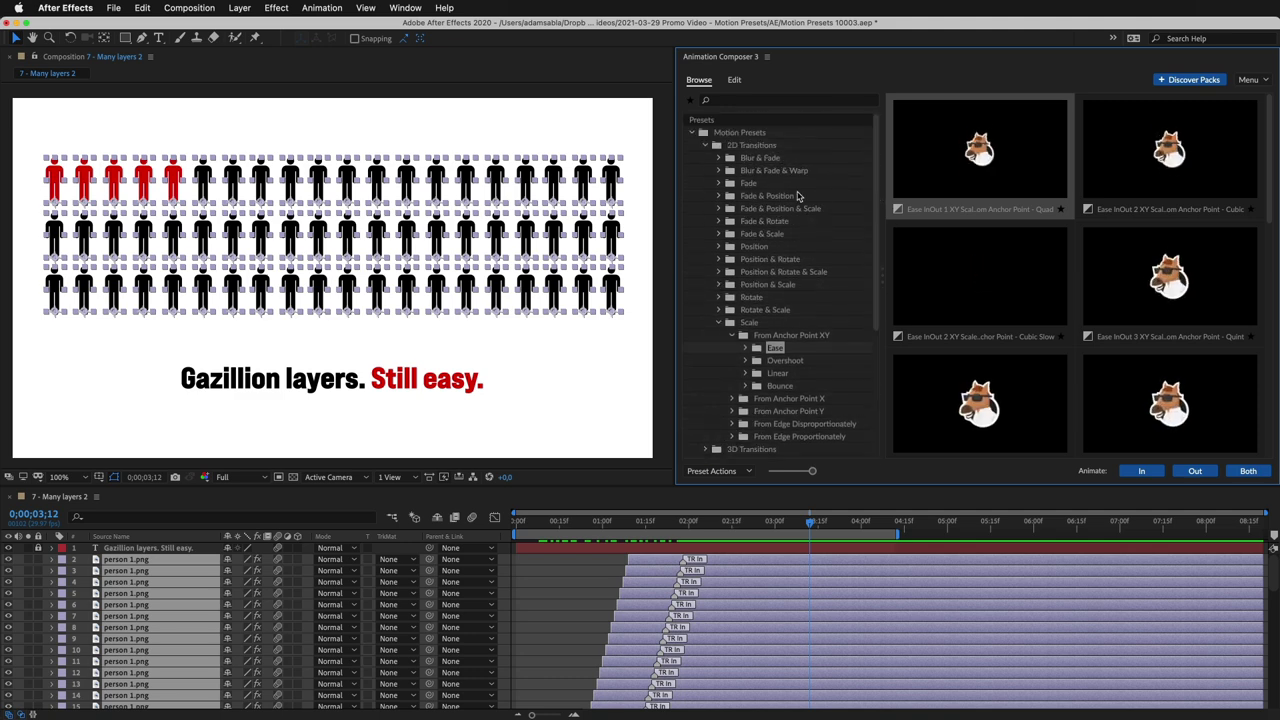
click(749, 185)
click(905, 165)
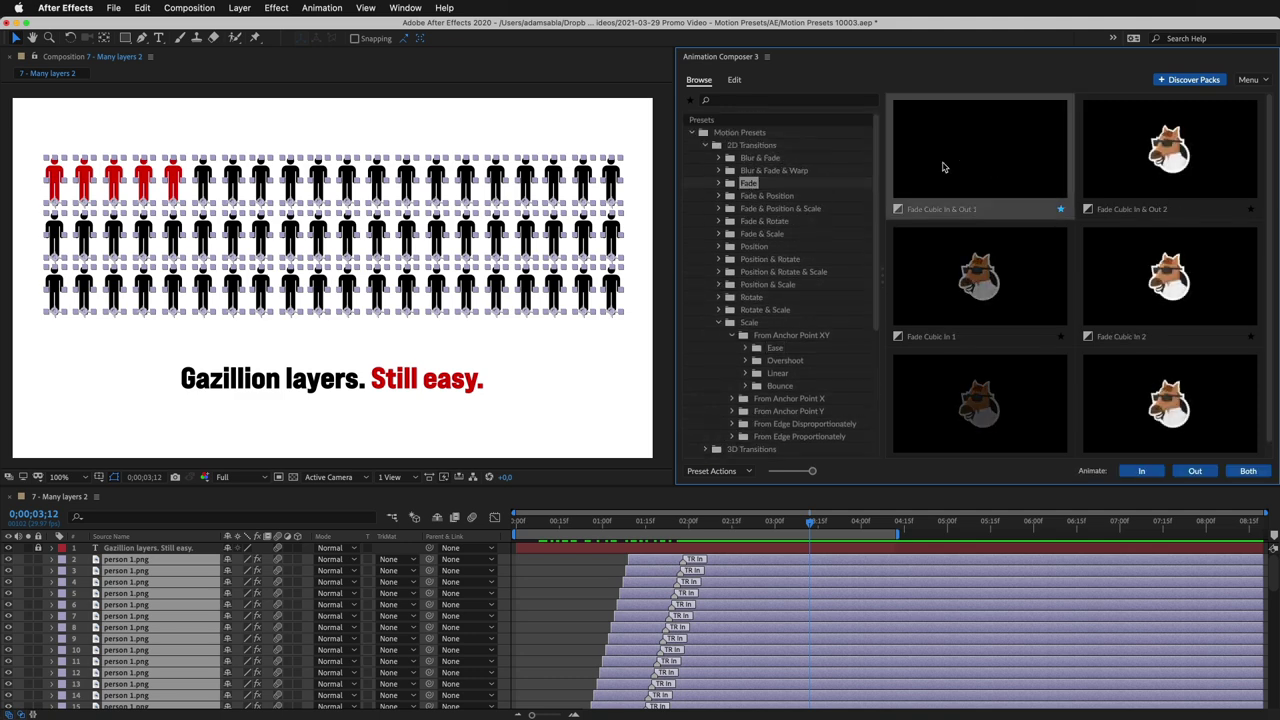
click(1197, 472)
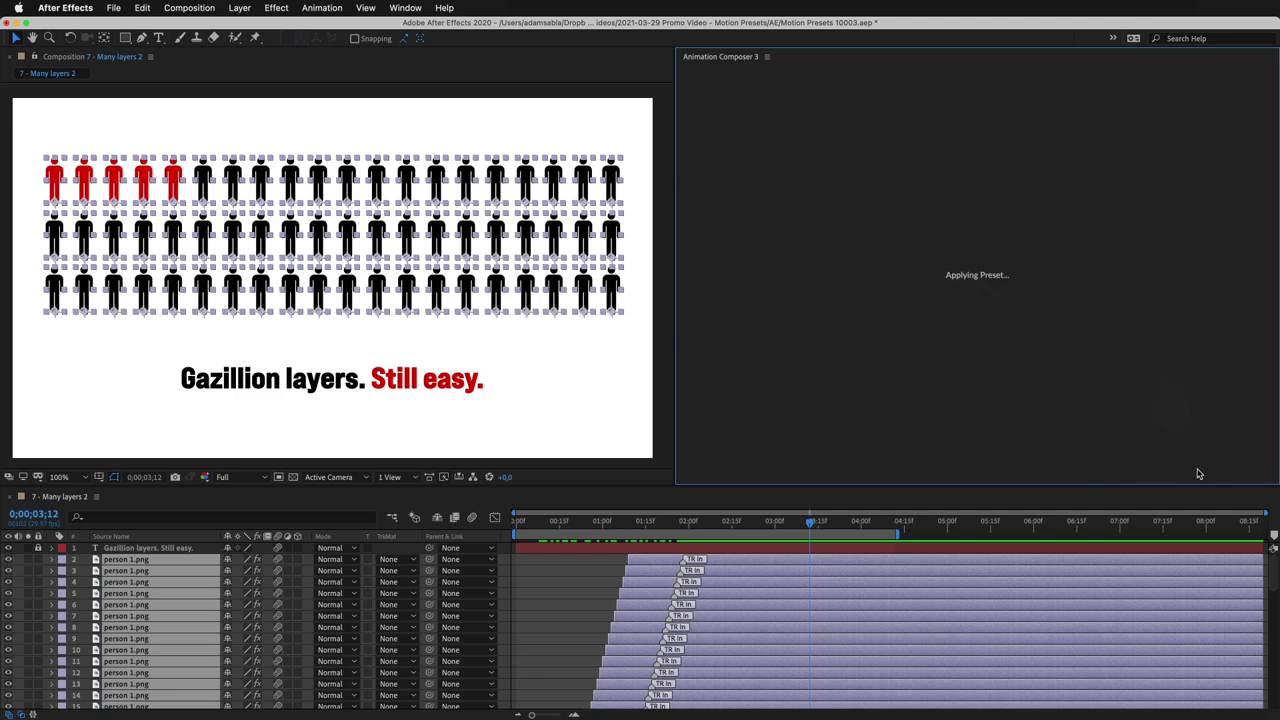
drag(1194, 530, 1187, 547)
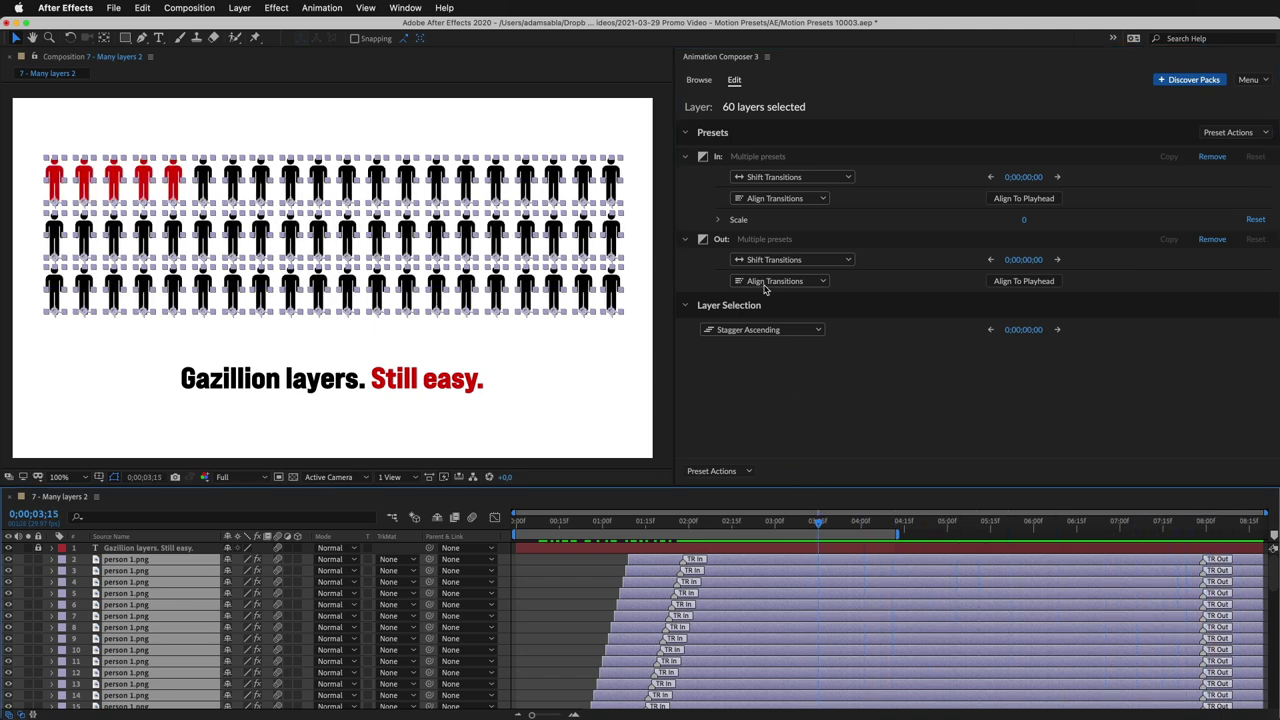
click(1026, 281)
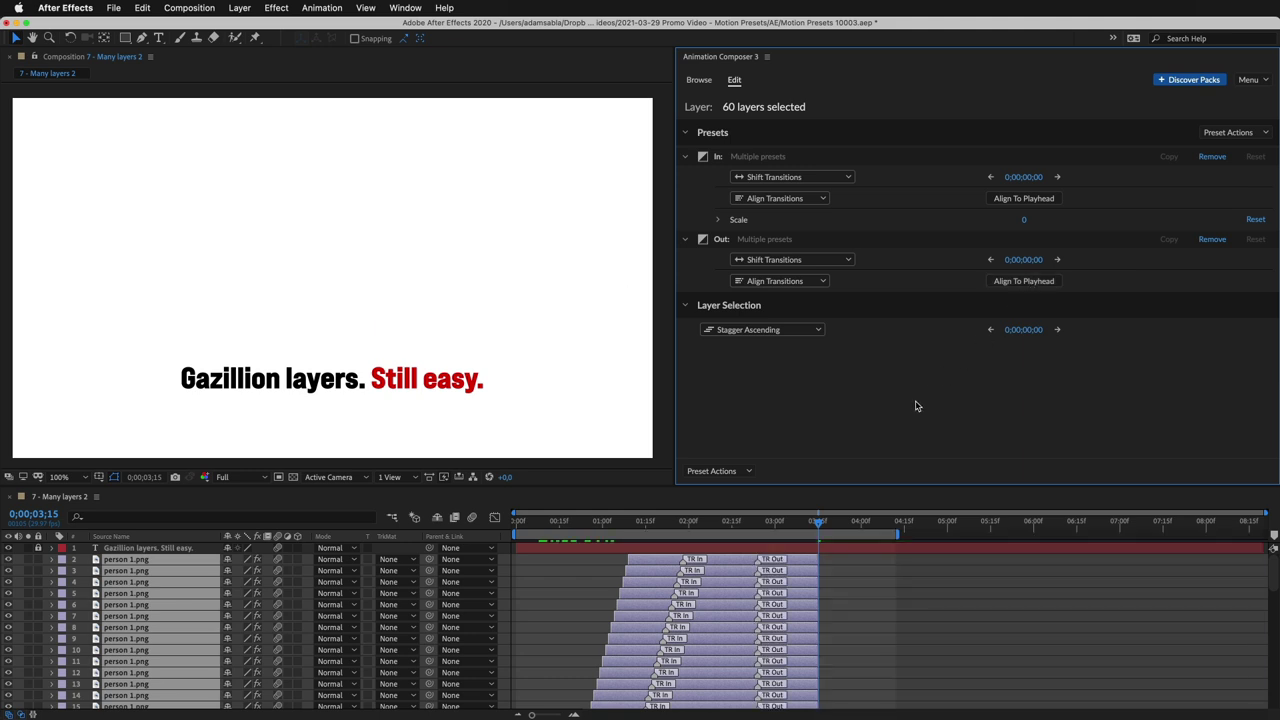
drag(828, 521, 507, 557)
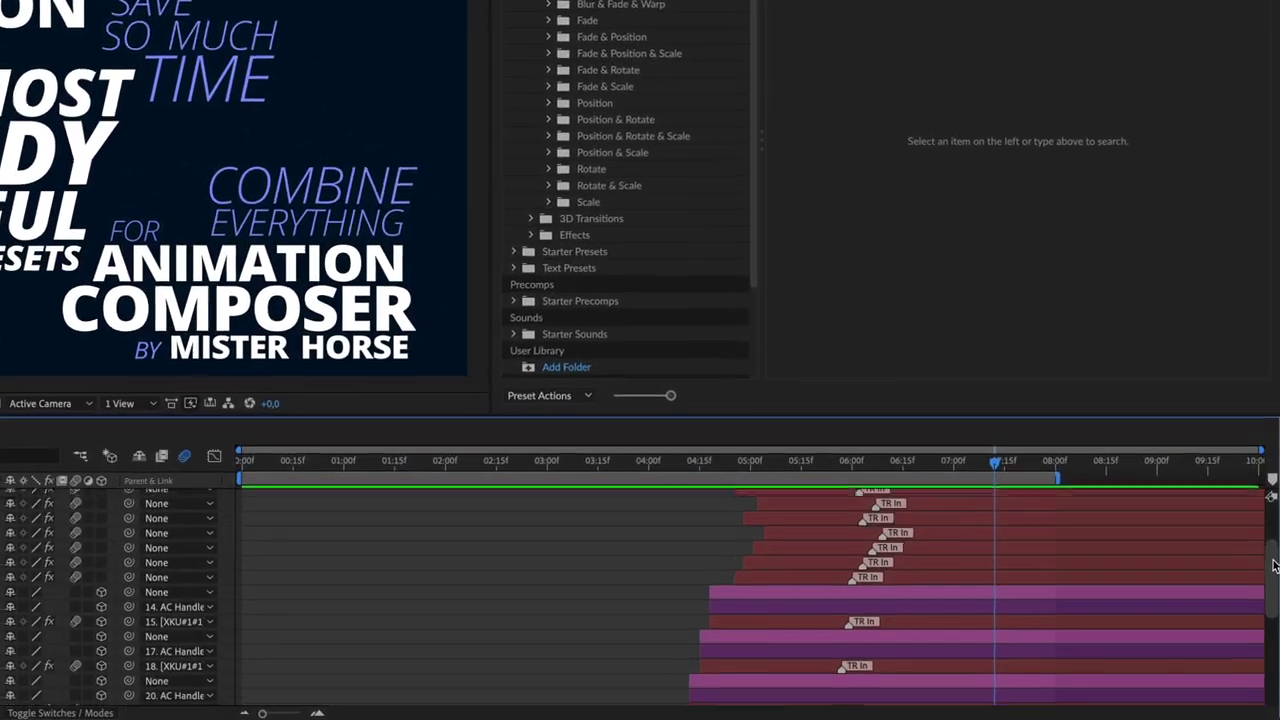
Step: Switch to the '8 - Typo 2D' composition and scroll through its timeline layers
mouse_move(1273, 566)
mouse_down()
mouse_move(1275, 640)
mouse_move(1275, 570)
mouse_up()
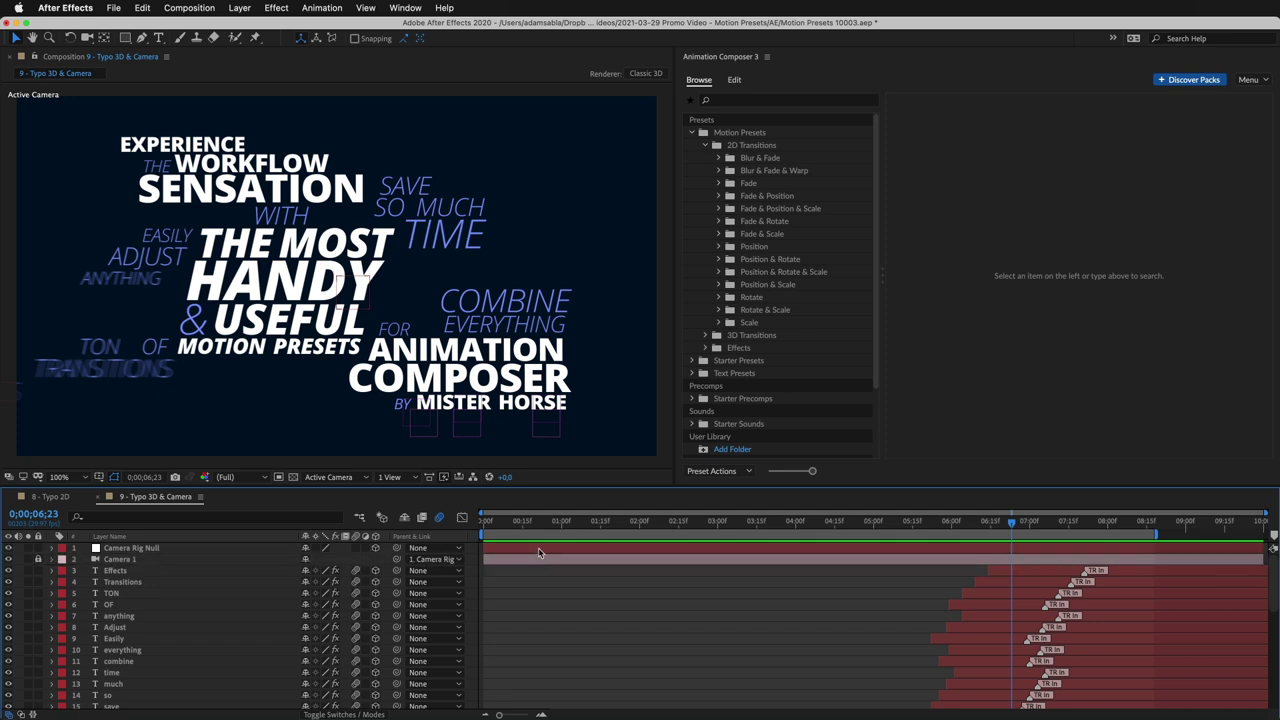
Step: Select the Camera Rig Null and preview the '9 - Typo 3D & Camera' comp from the start
click(539, 550)
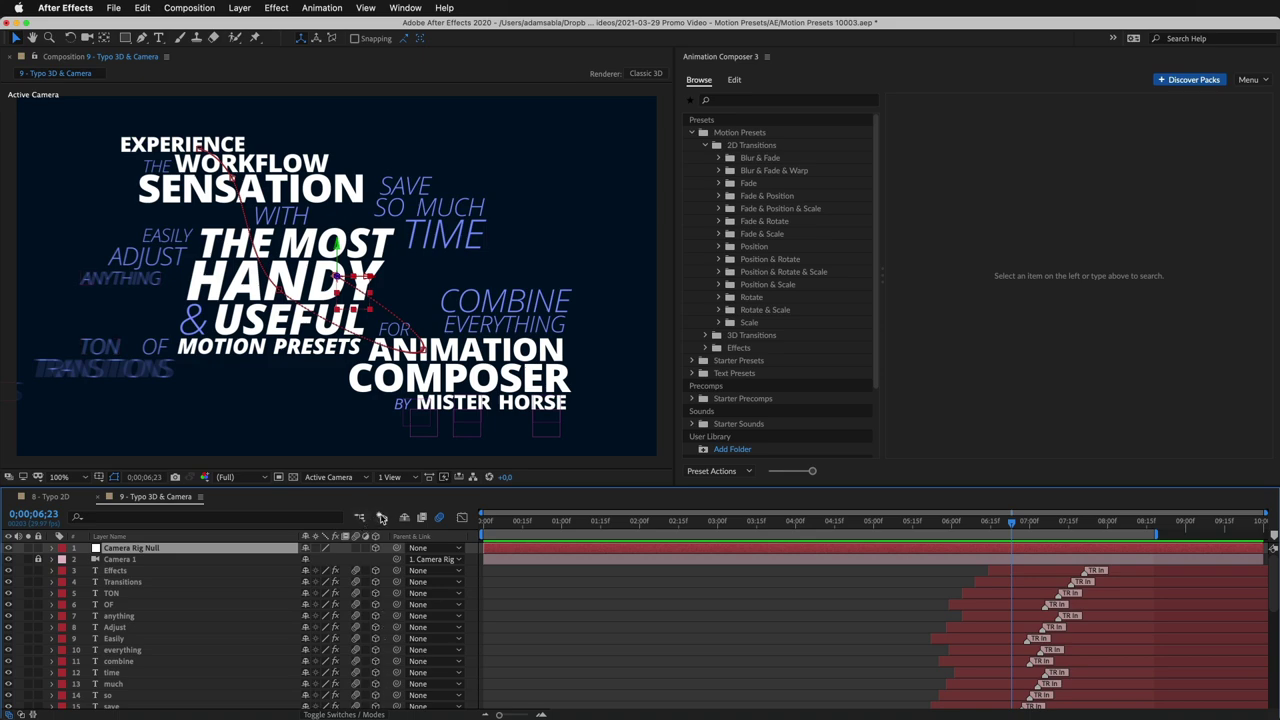
key(Home)
key(space)
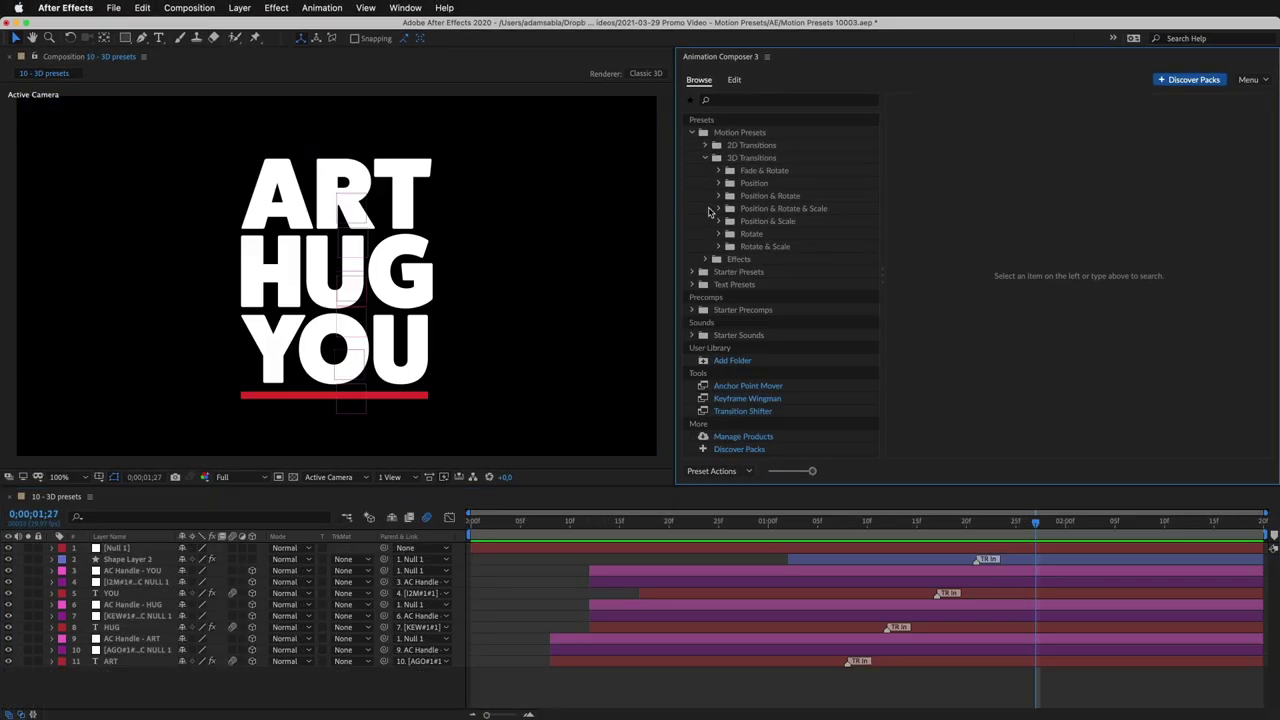
Step: Show the 3D Position & Rotate and Position & Rotate & Scale presets, then rewind the ART HUG YOU comp
click(758, 197)
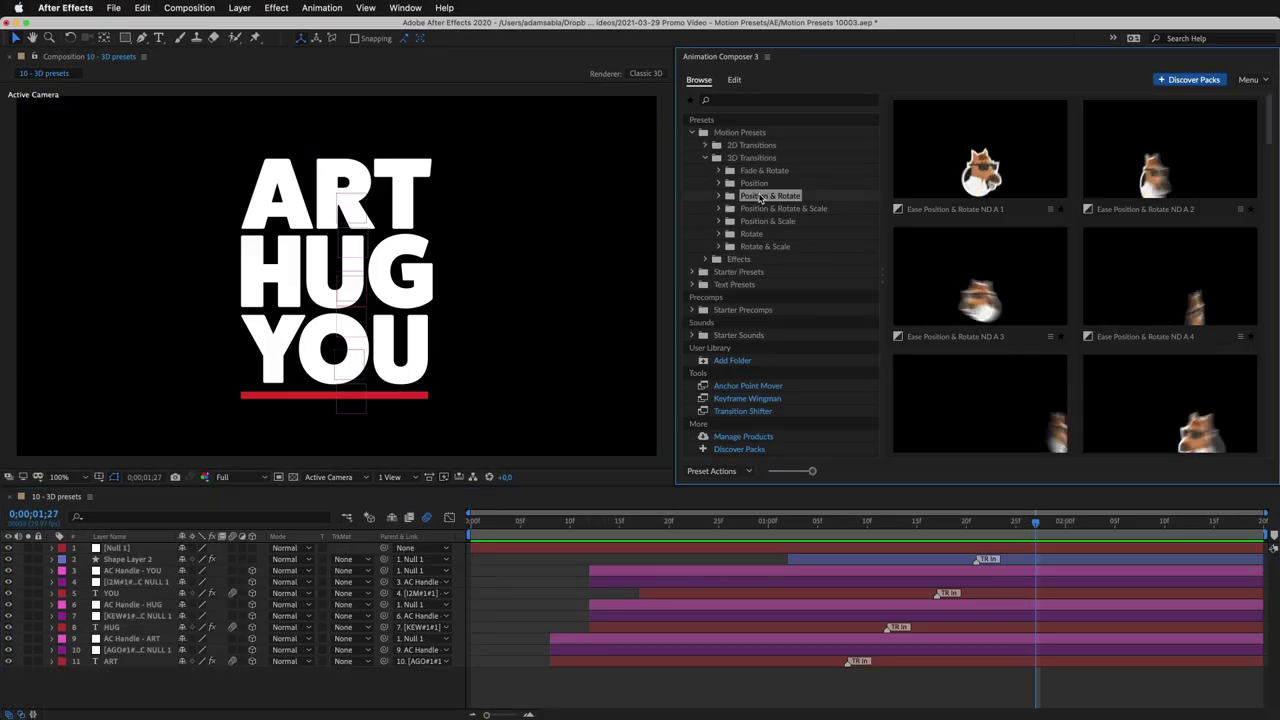
click(761, 209)
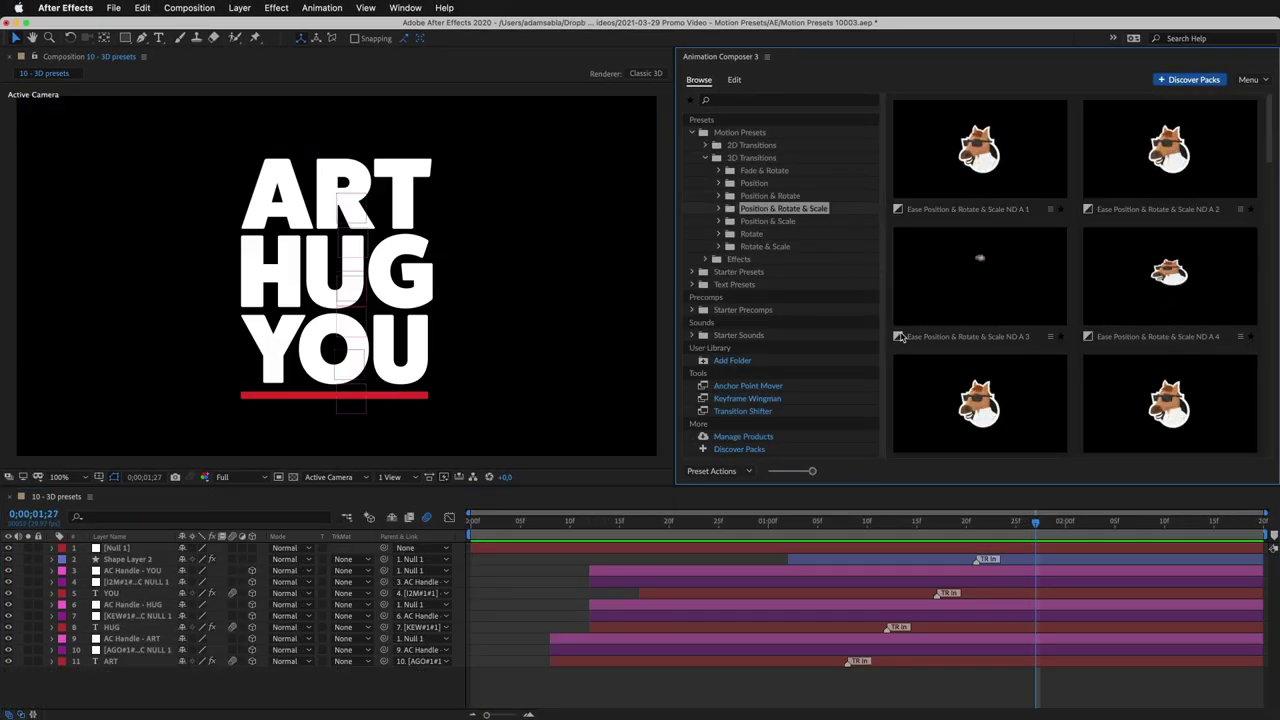
key(Home)
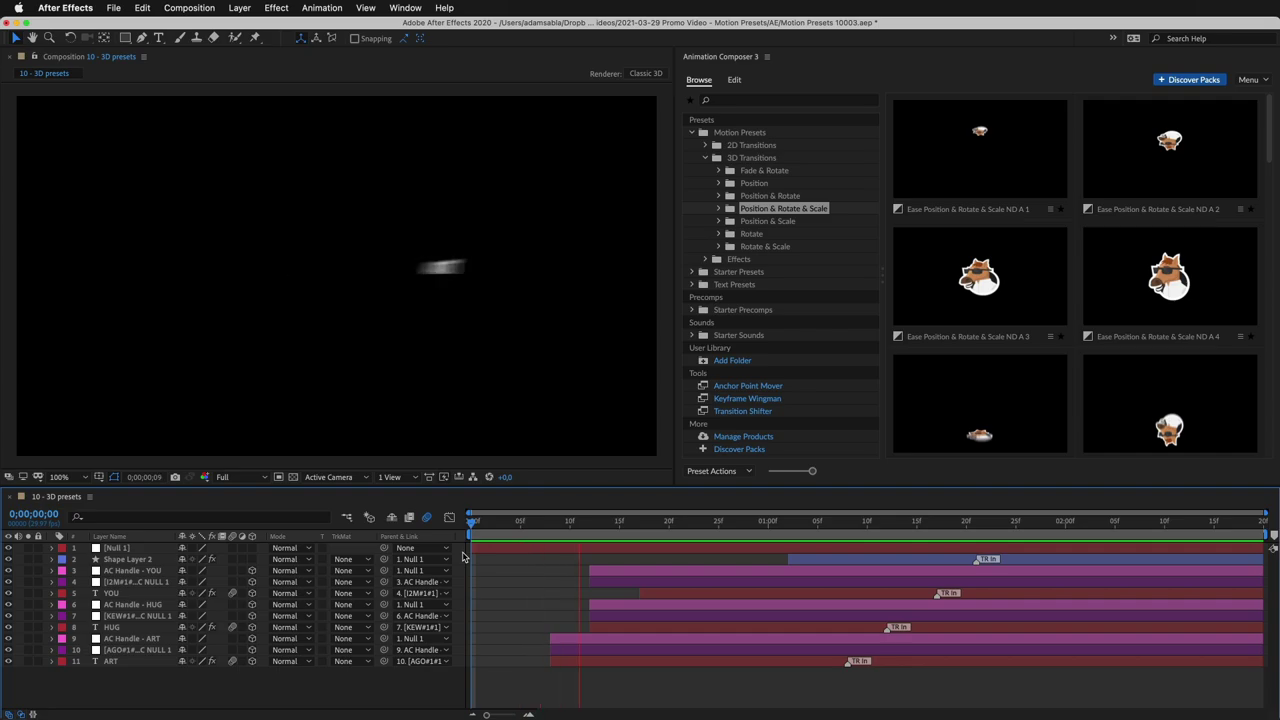